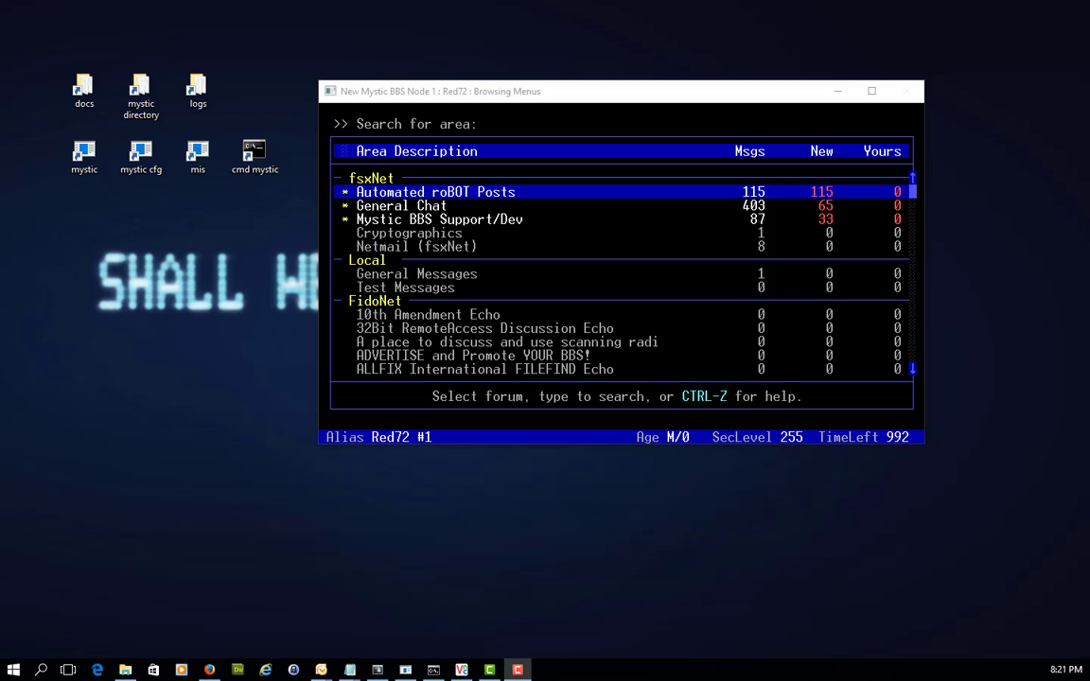
- Open the message index of the General Chat area in the fsxNet group
drag(482, 94, 478, 107)
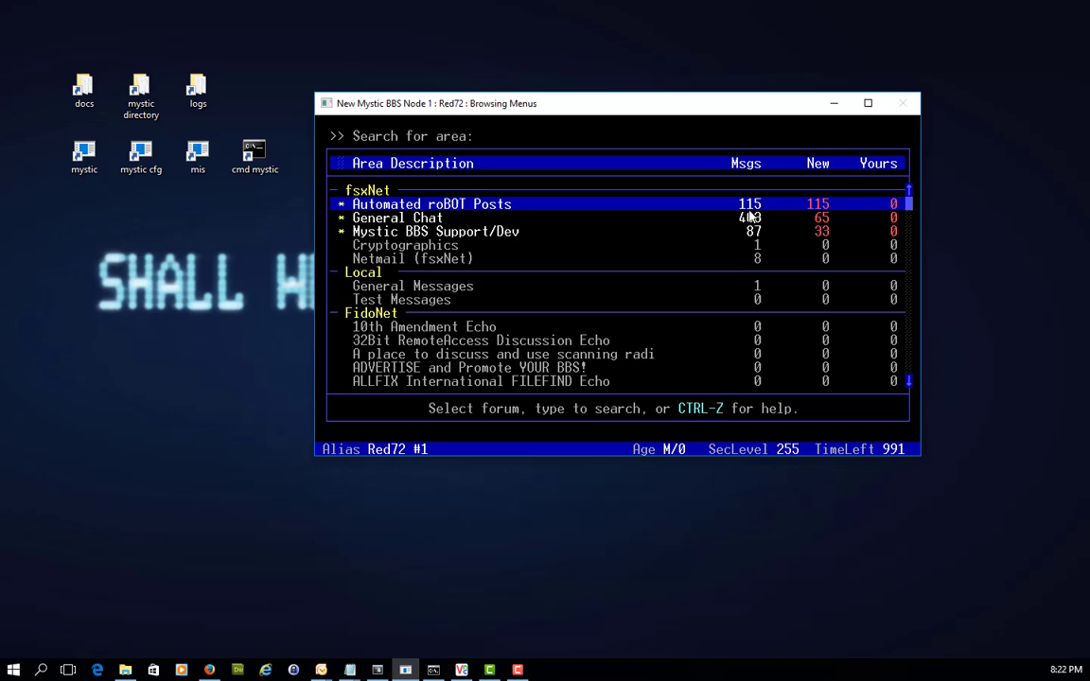
key(Down)
key(Down)
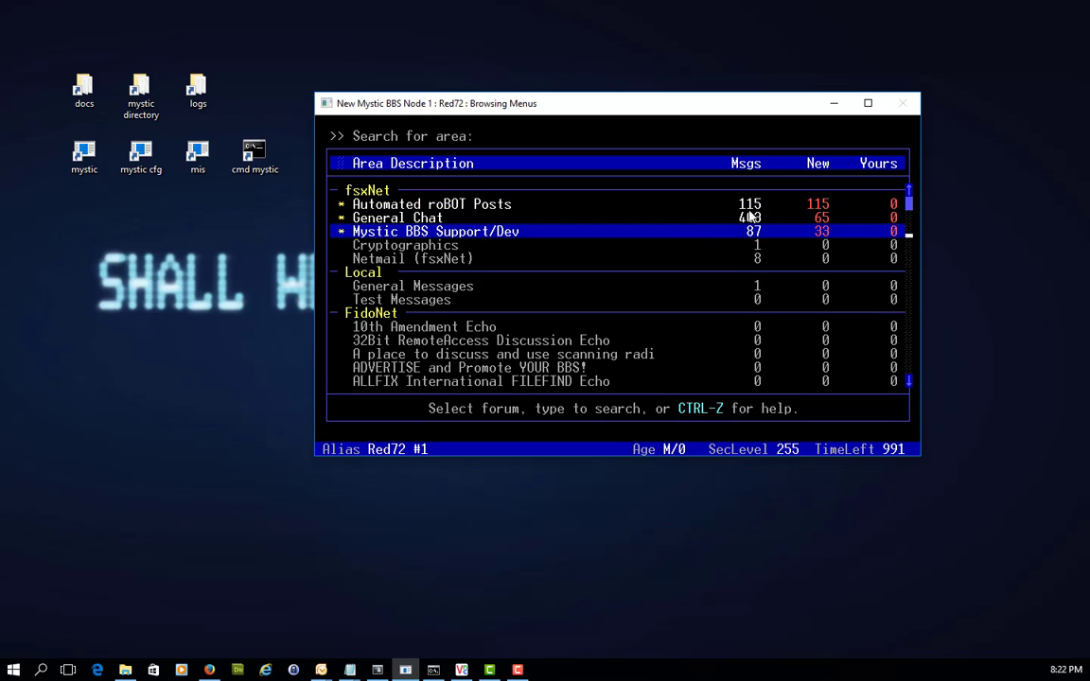
key(Up)
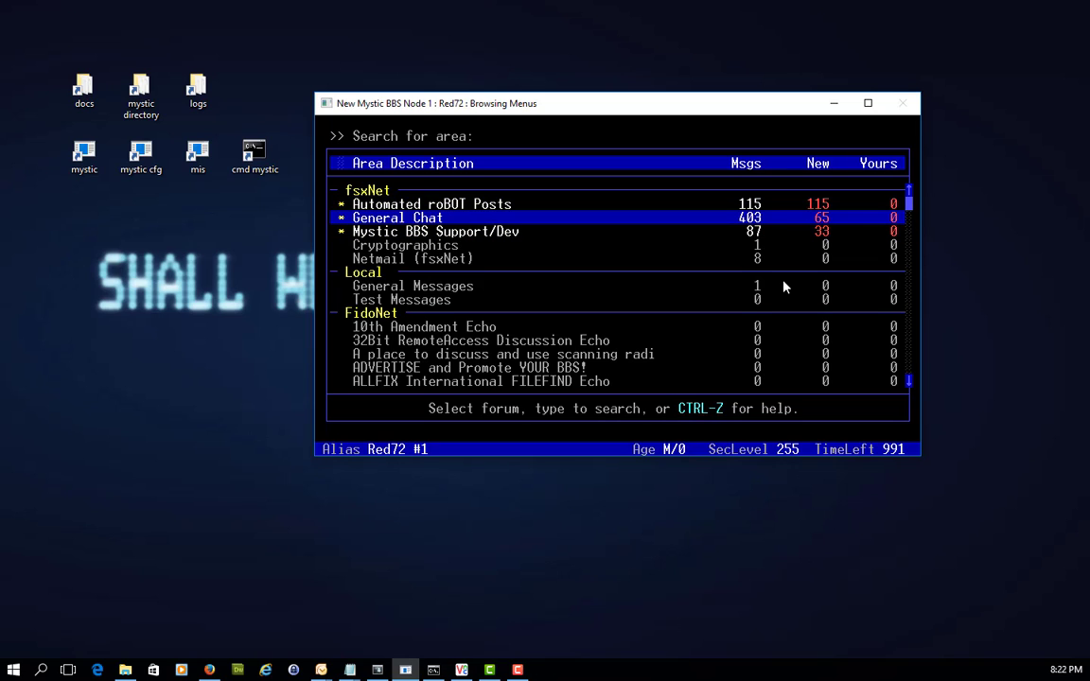
key(Return)
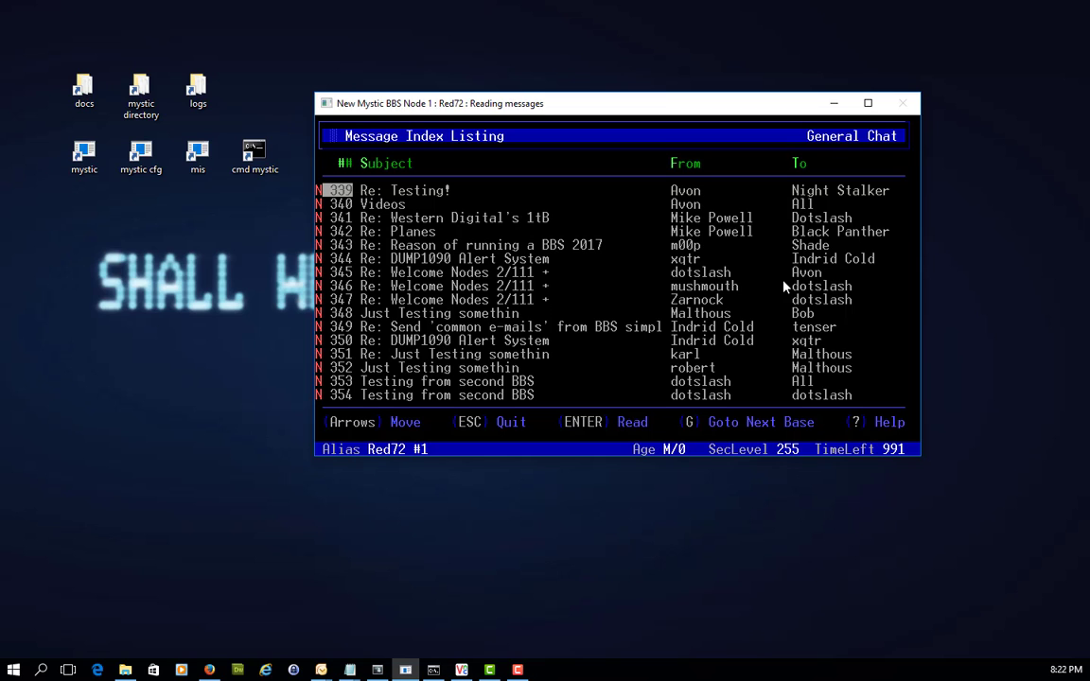
- Page through the General Chat index to its last entry and read the message "Re: Curious Files"
key(Page_Down)
key(Page_Down)
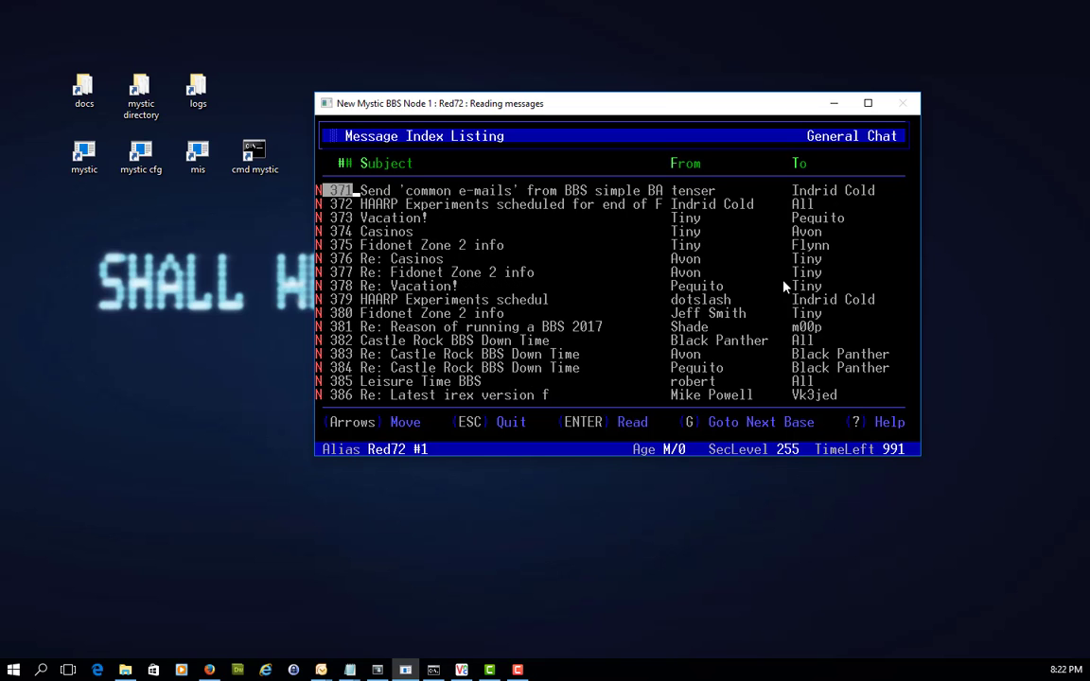
key(Page_Down)
key(Page_Down)
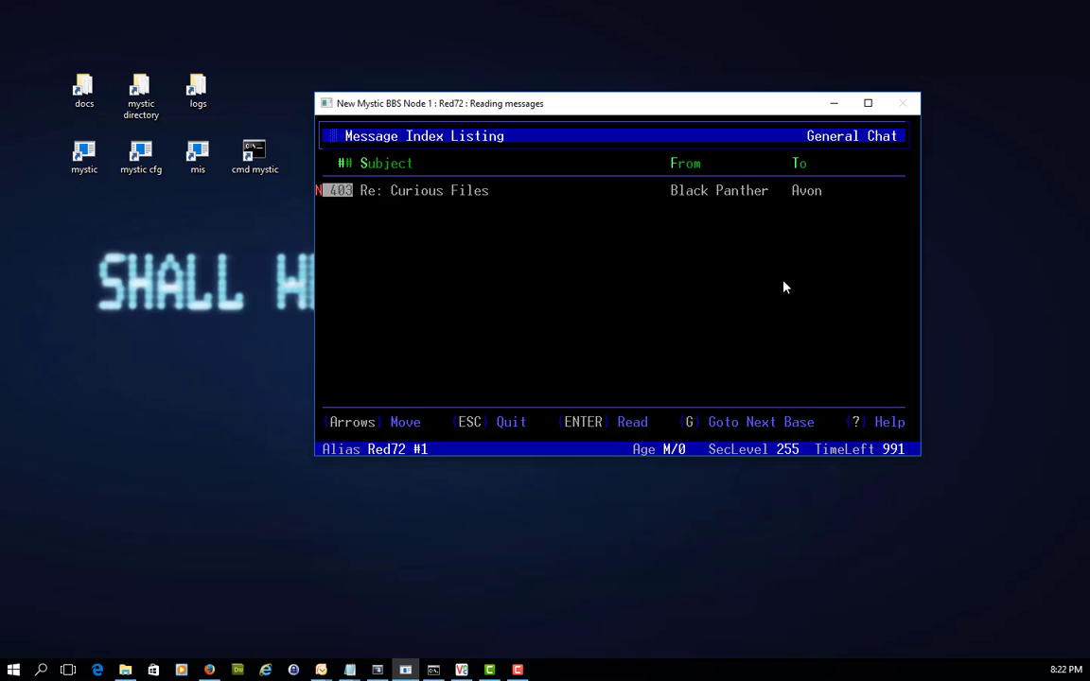
key(Page_Up)
key(Page_Down)
key(Return)
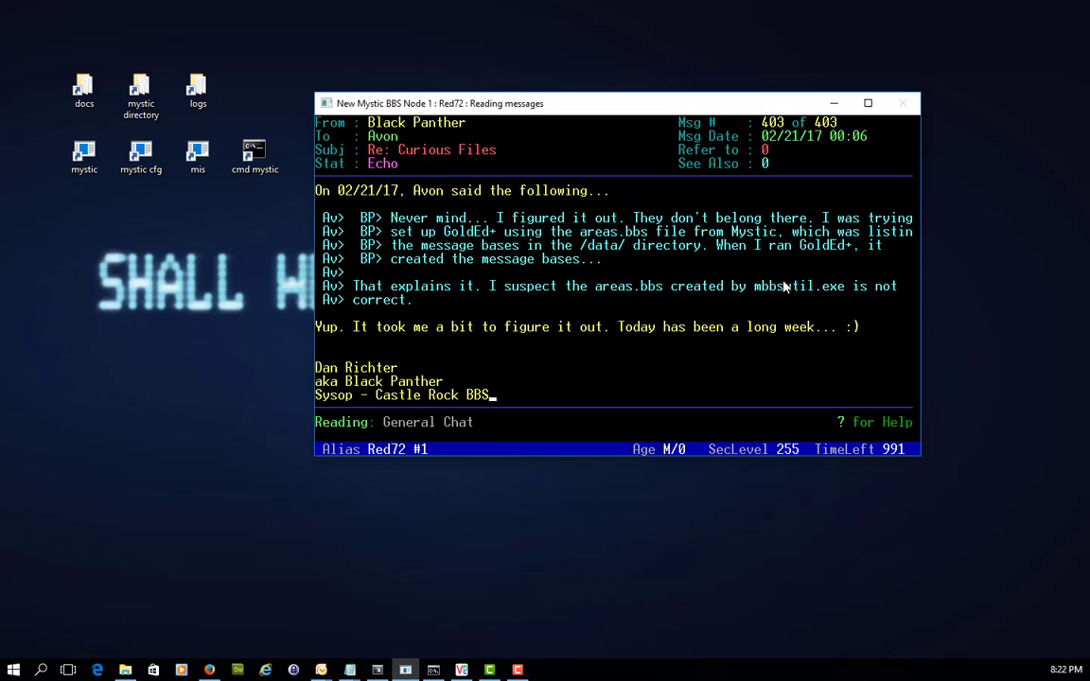
- Leave the message reader, quit to the main menu and log off the BBS
key(Escape)
key(Escape)
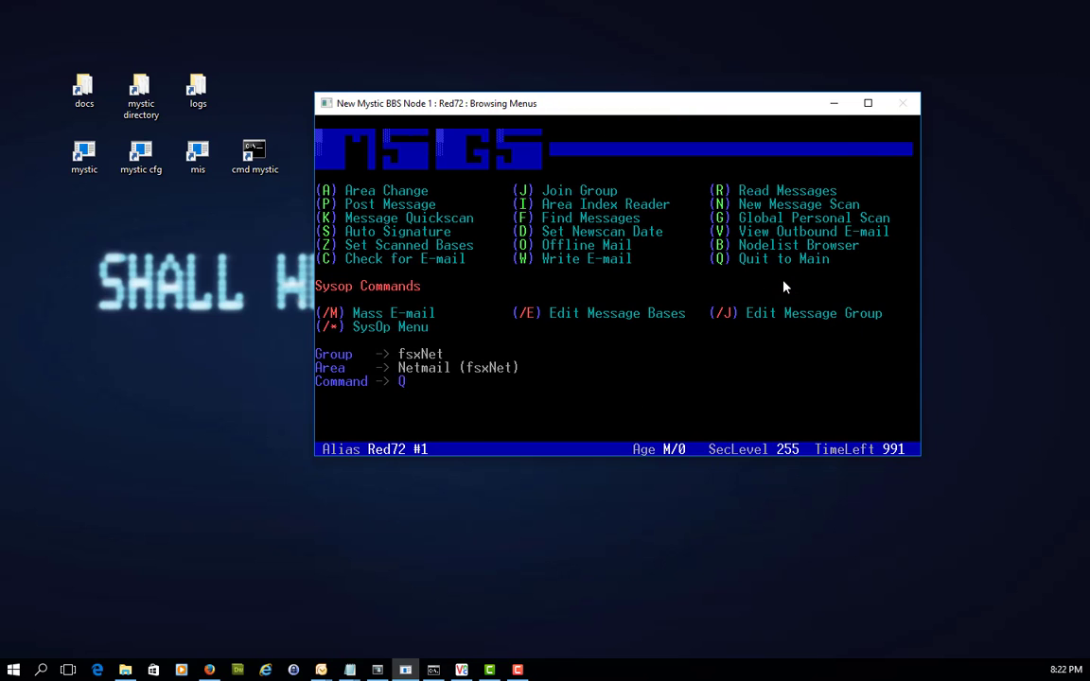
key(q)
key(g)
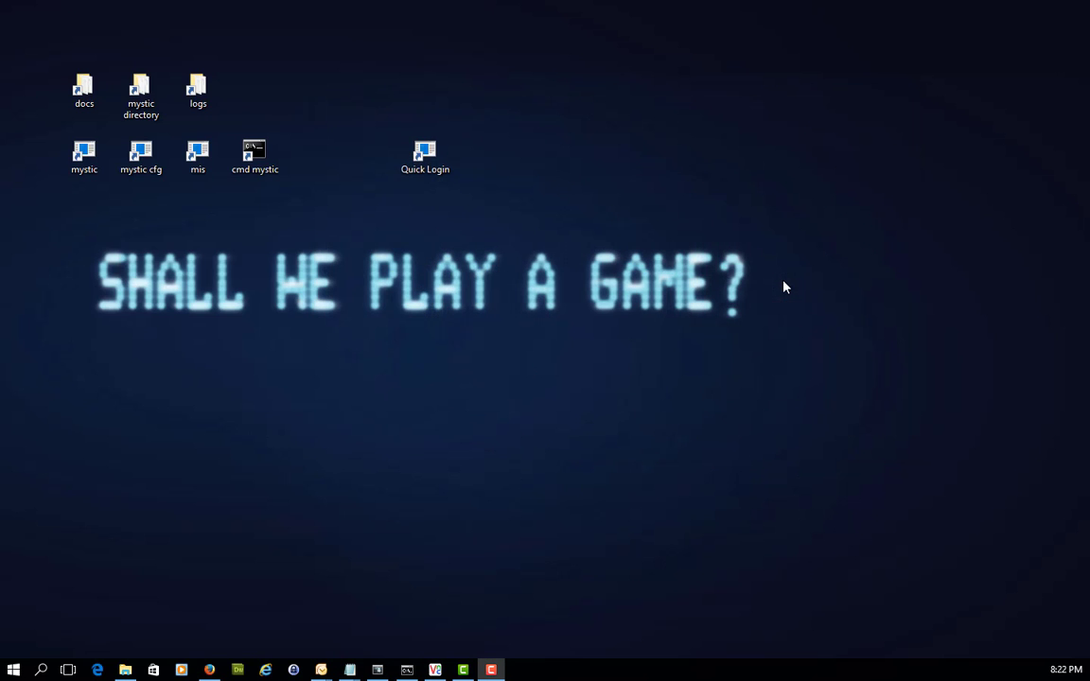
- Switch to the cmd mystic window and run "mutil mailin" to import the received mail
click(405, 670)
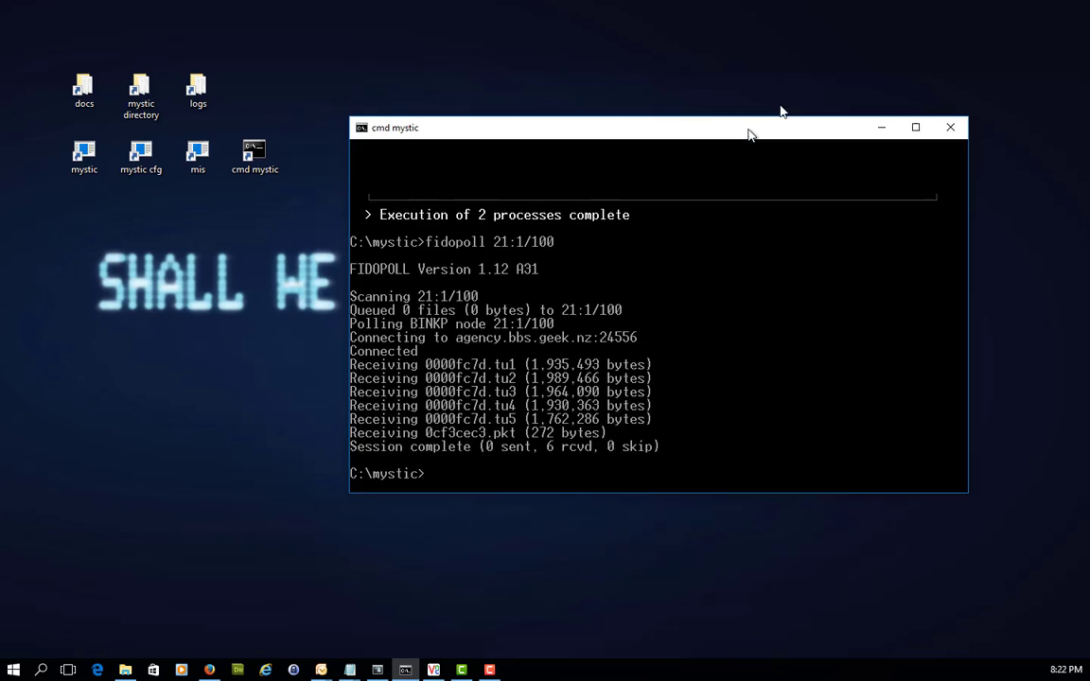
drag(749, 133, 692, 57)
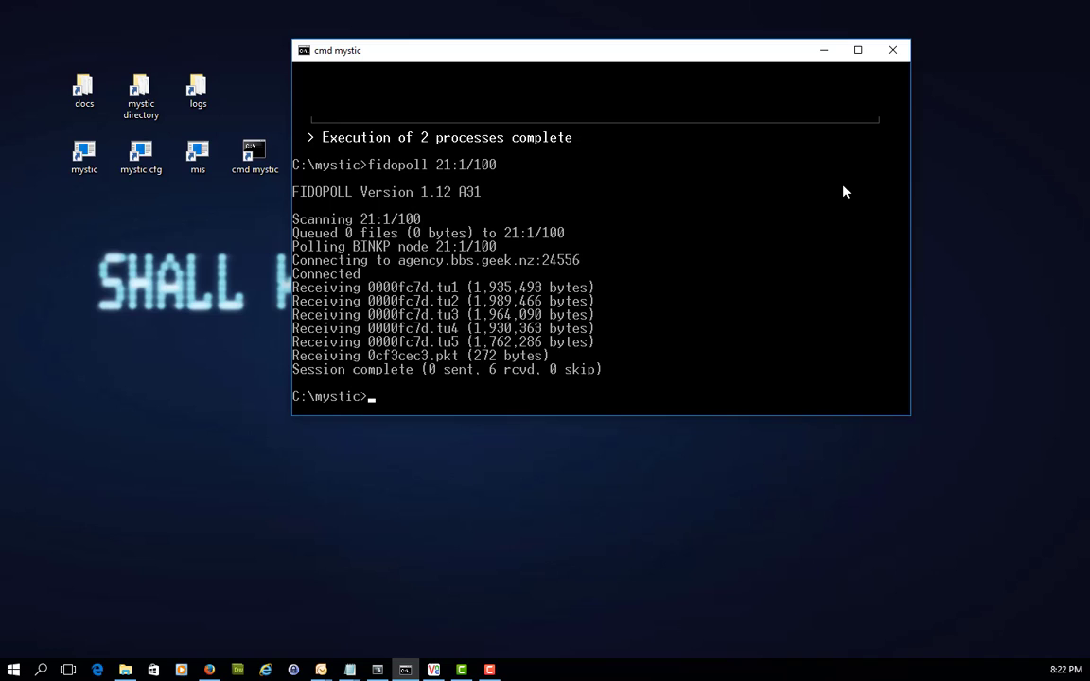
text(muit)
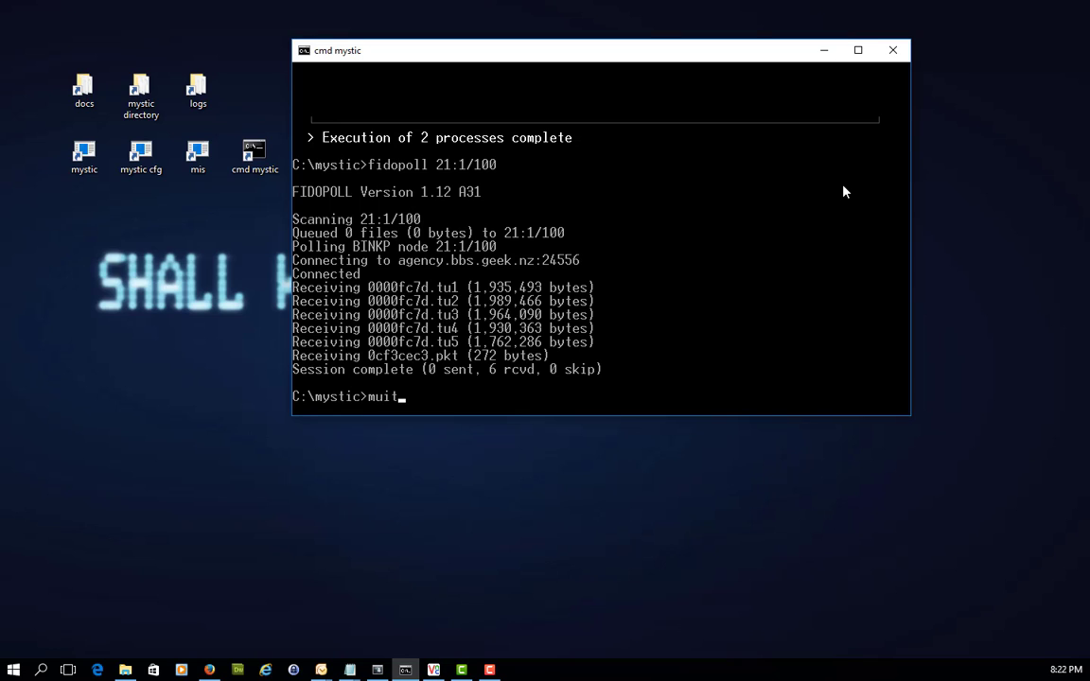
key(BackSpace)
key(BackSpace)
key(BackSpace)
key(BackSpace)
text(mui)
key(BackSpace)
key(BackSpace)
text(util mailin)
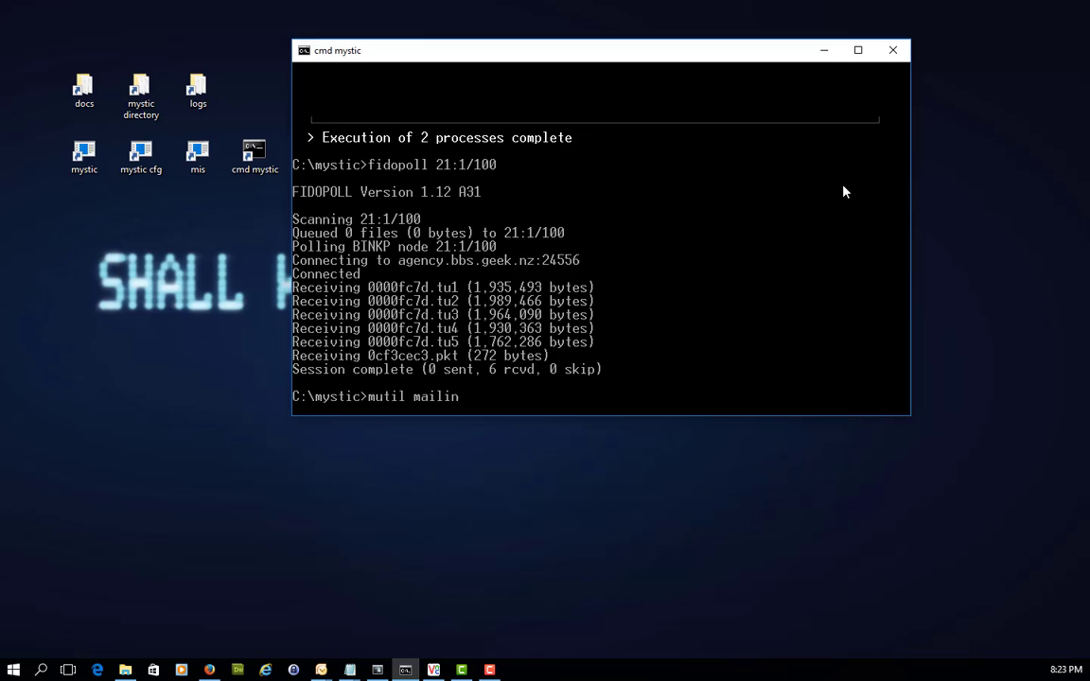
key(Return)
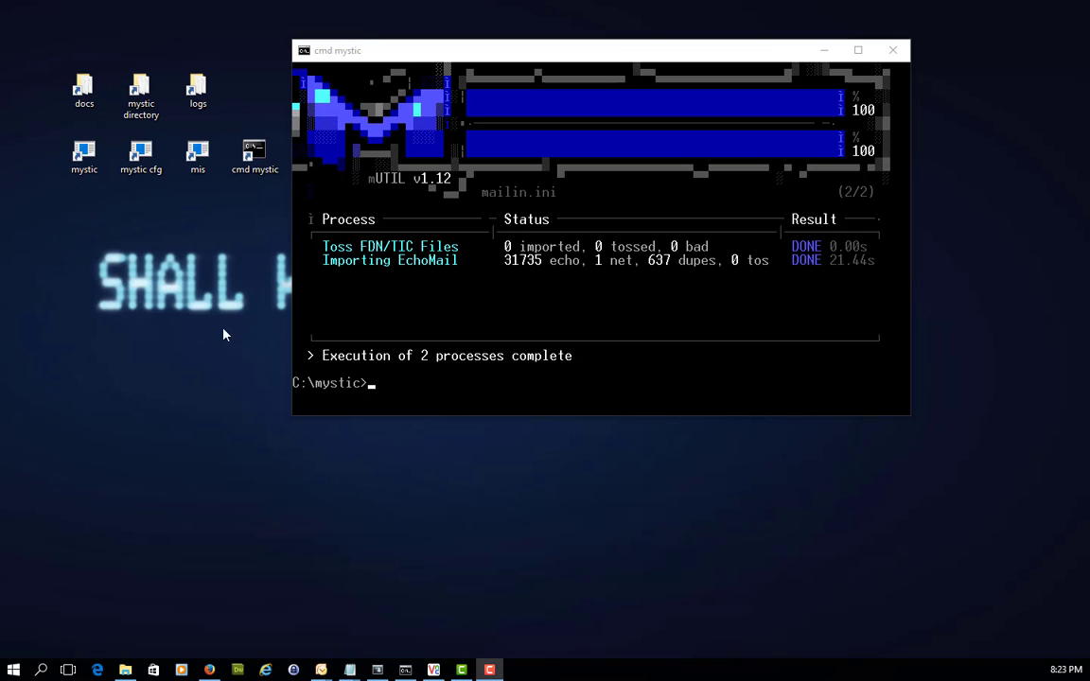
- Launch Mystic from the desktop and log in with the sysop's user name and account password
double_click(86, 156)
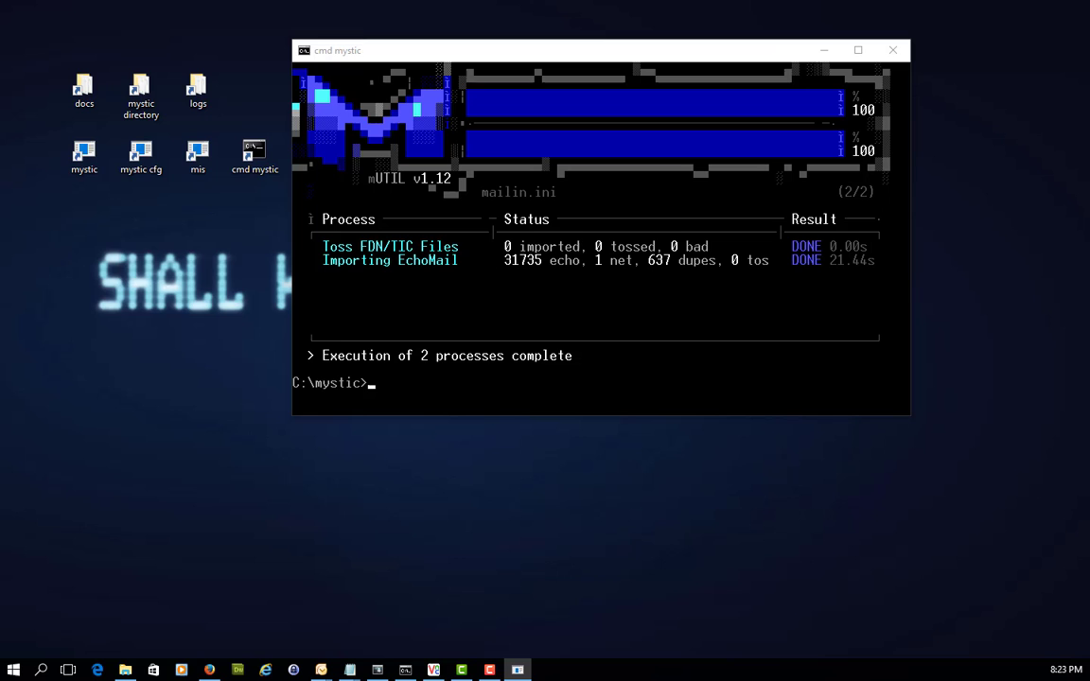
drag(928, 121, 641, 47)
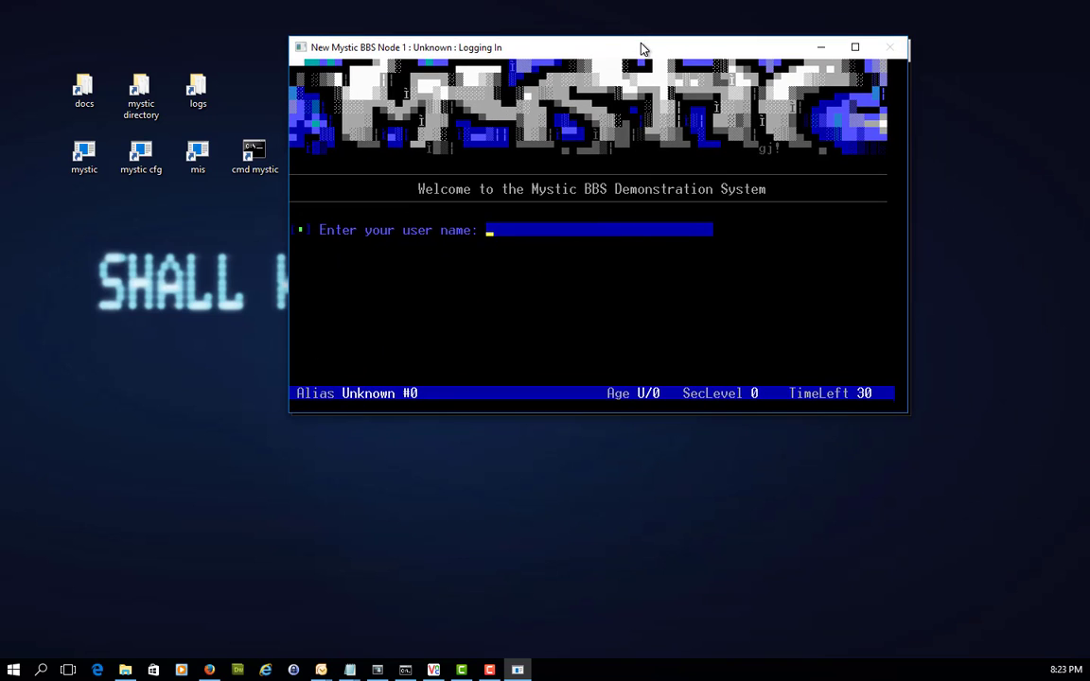
text(Red72)
key(Return)
text(******)
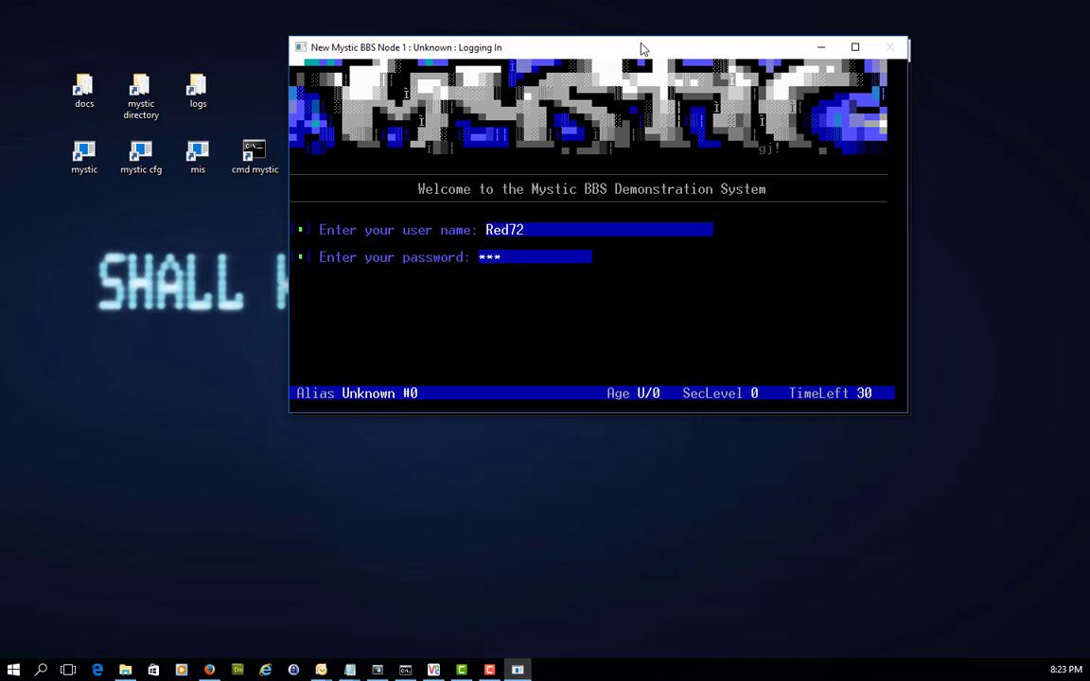
key(Return)
key(Return)
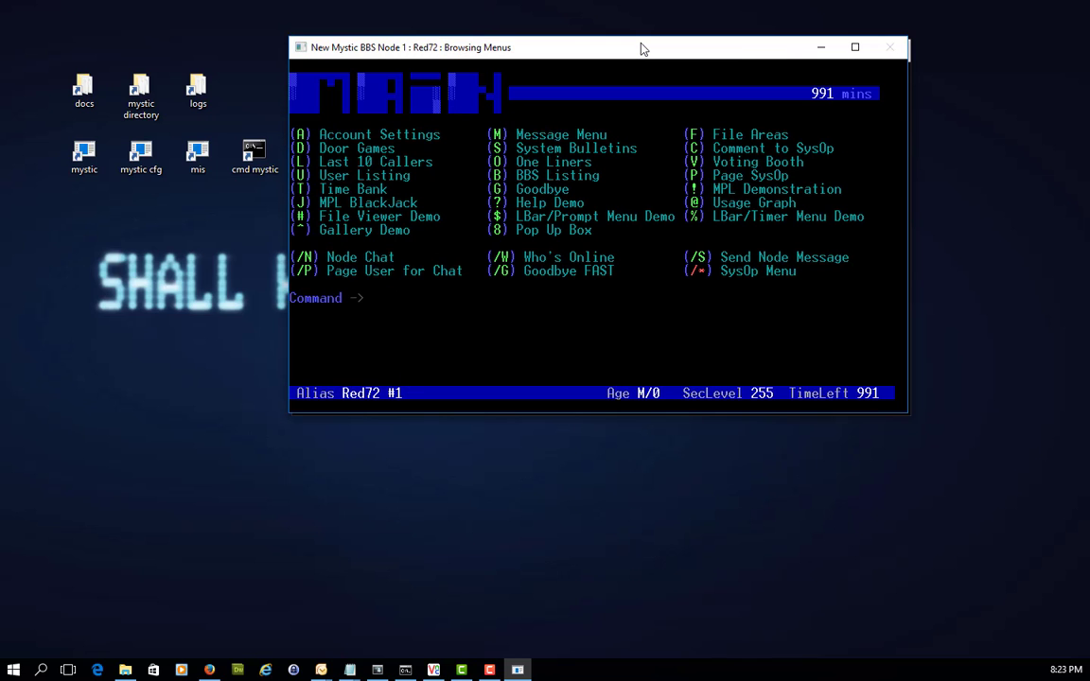
- Go to the message area list and open the message index for fsxNet's General Chat
key(m)
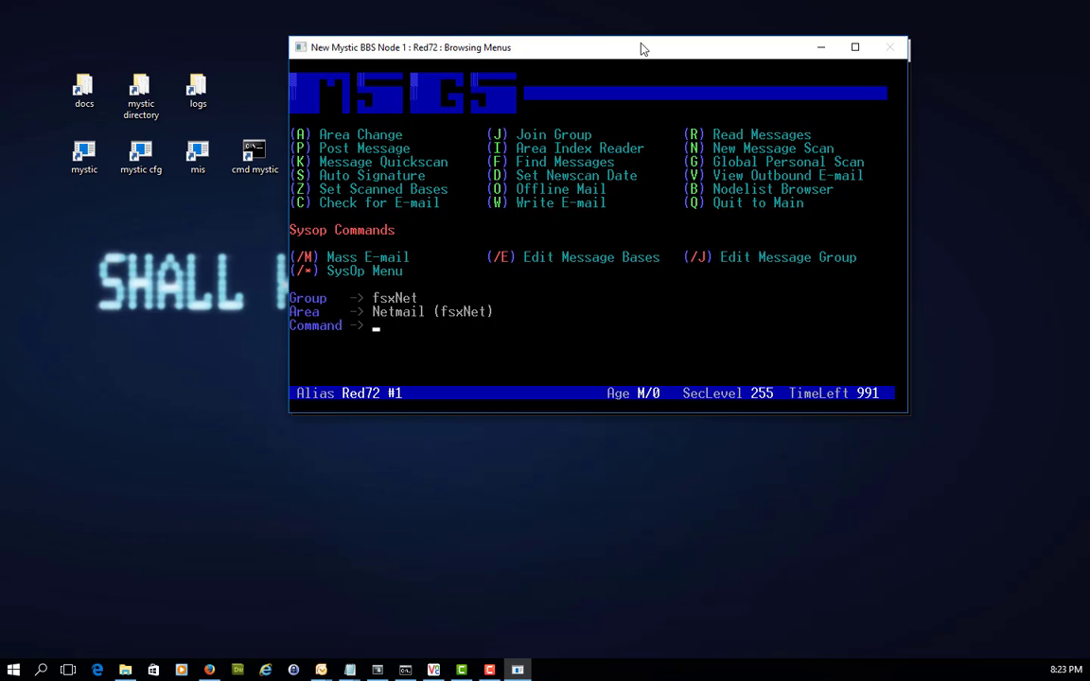
key(a)
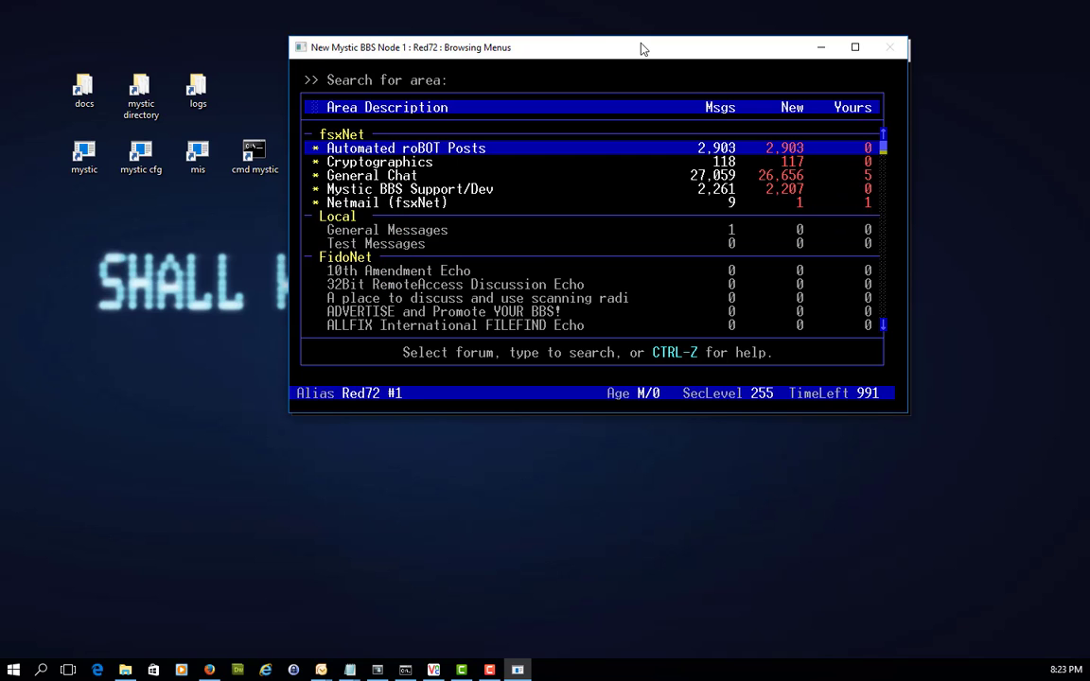
key(Down)
key(Down)
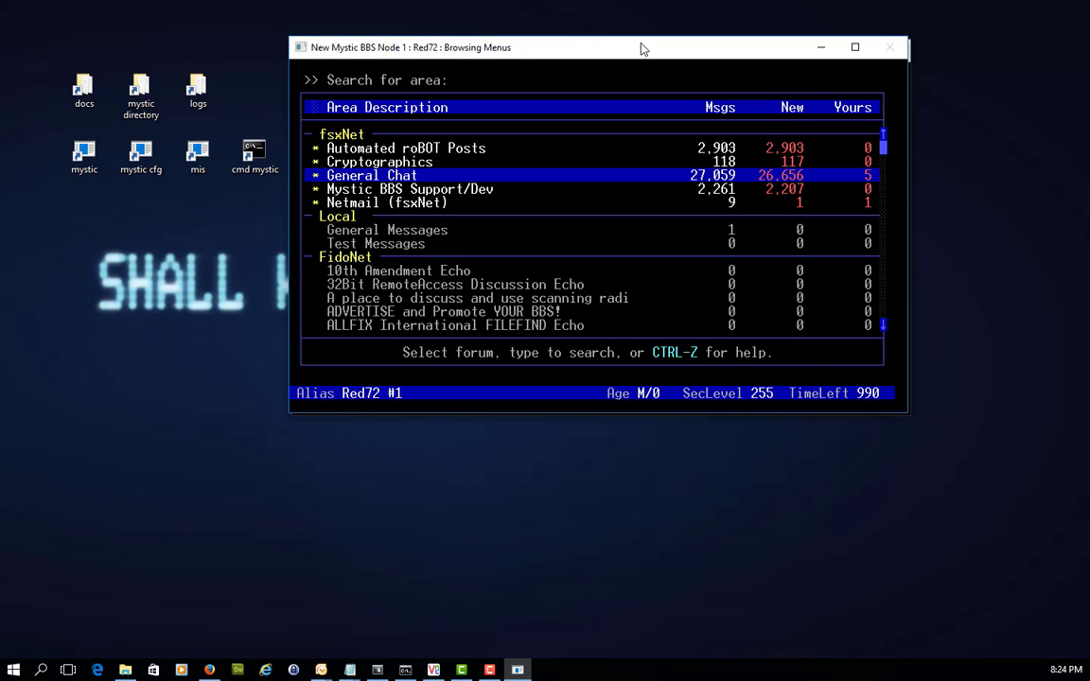
key(Return)
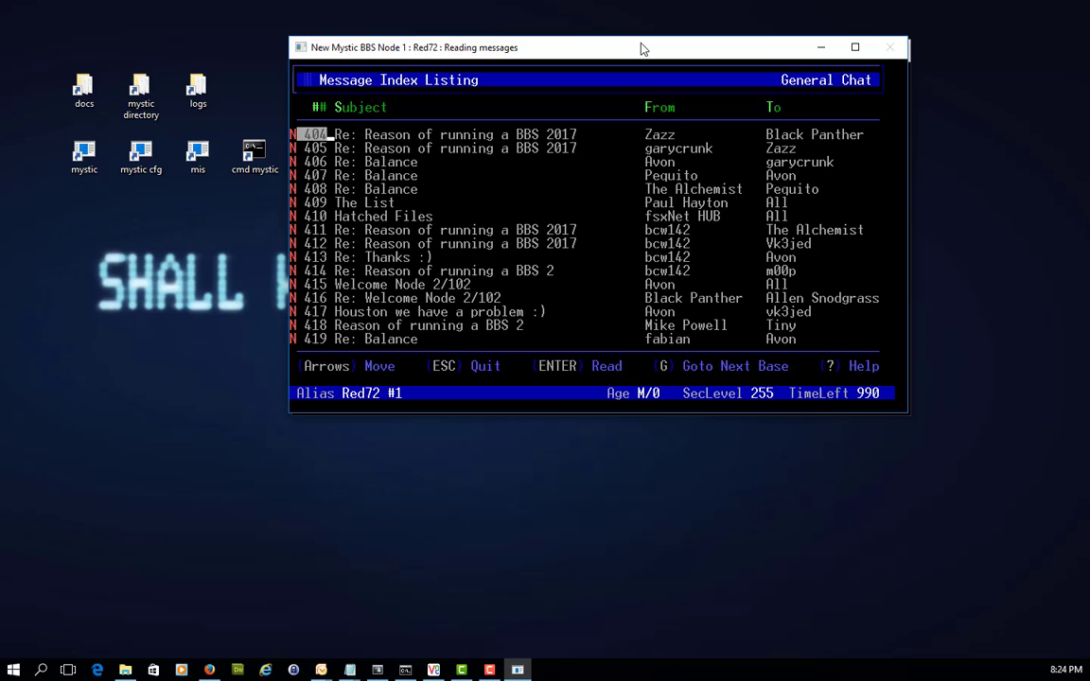
- Go to the end of the General Chat index and examine the last imported message entries
key(End)
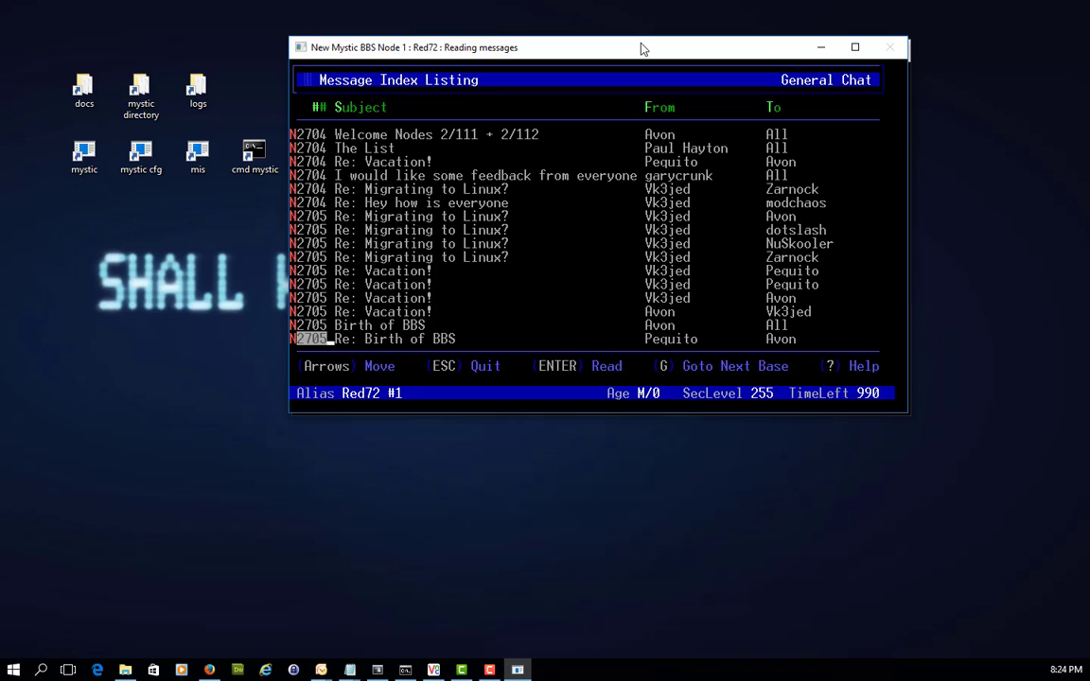
key(Up)
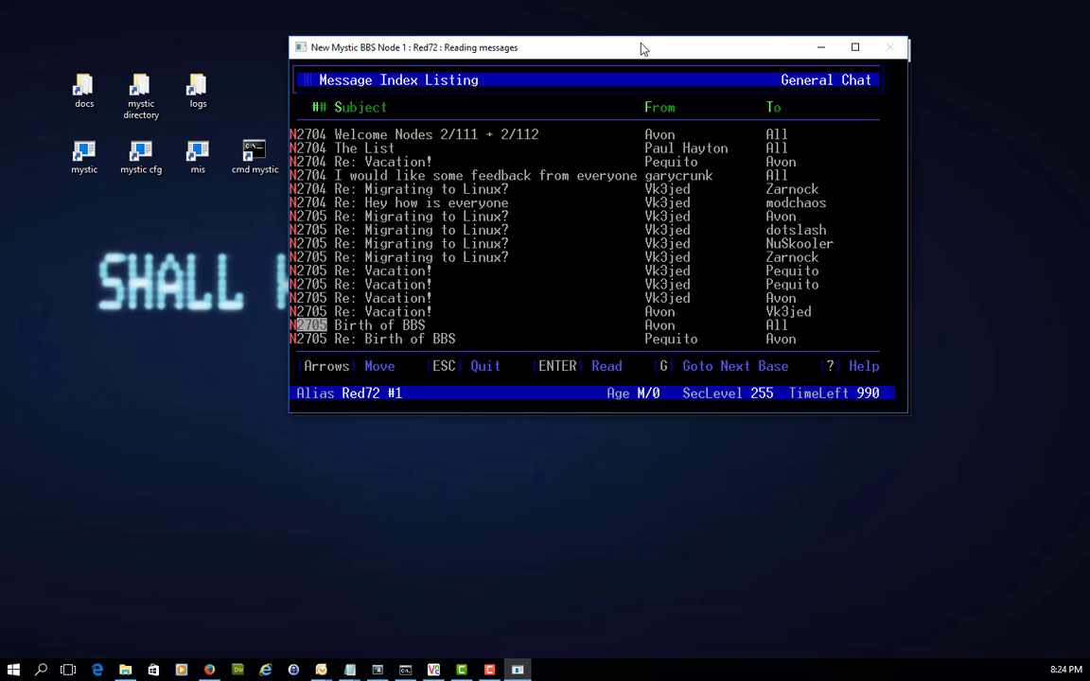
key(Up)
key(Up)
key(Up)
key(Up)
key(Up)
key(Up)
key(Up)
key(Up)
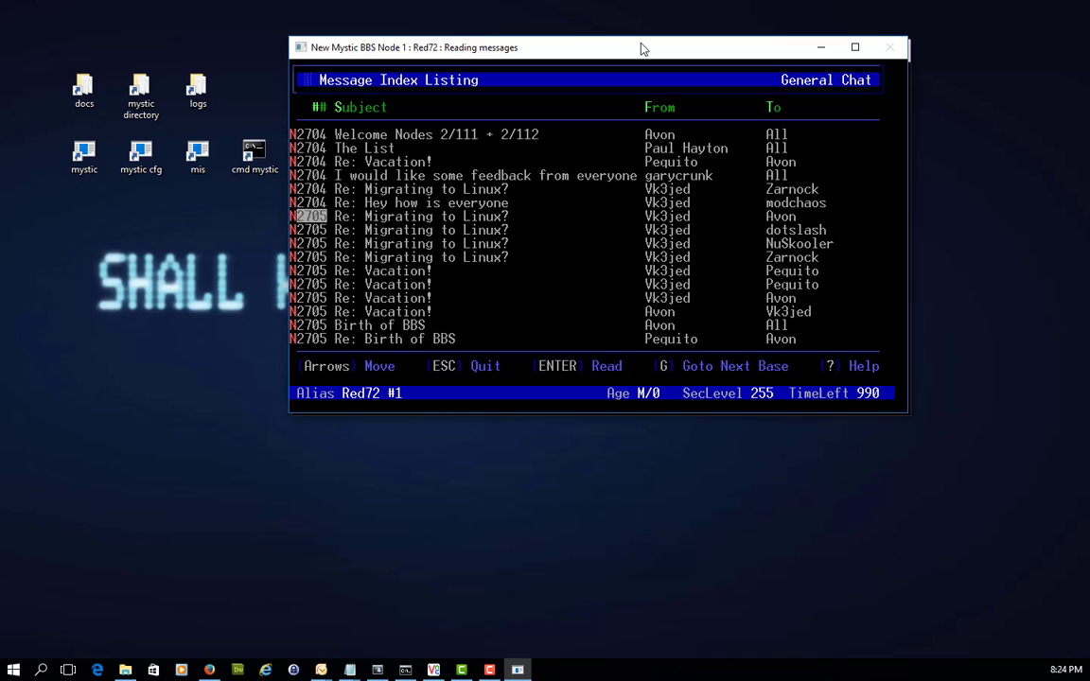
key(Down)
key(Down)
key(Down)
key(Down)
key(Down)
key(Down)
key(Down)
key(Down)
key(Down)
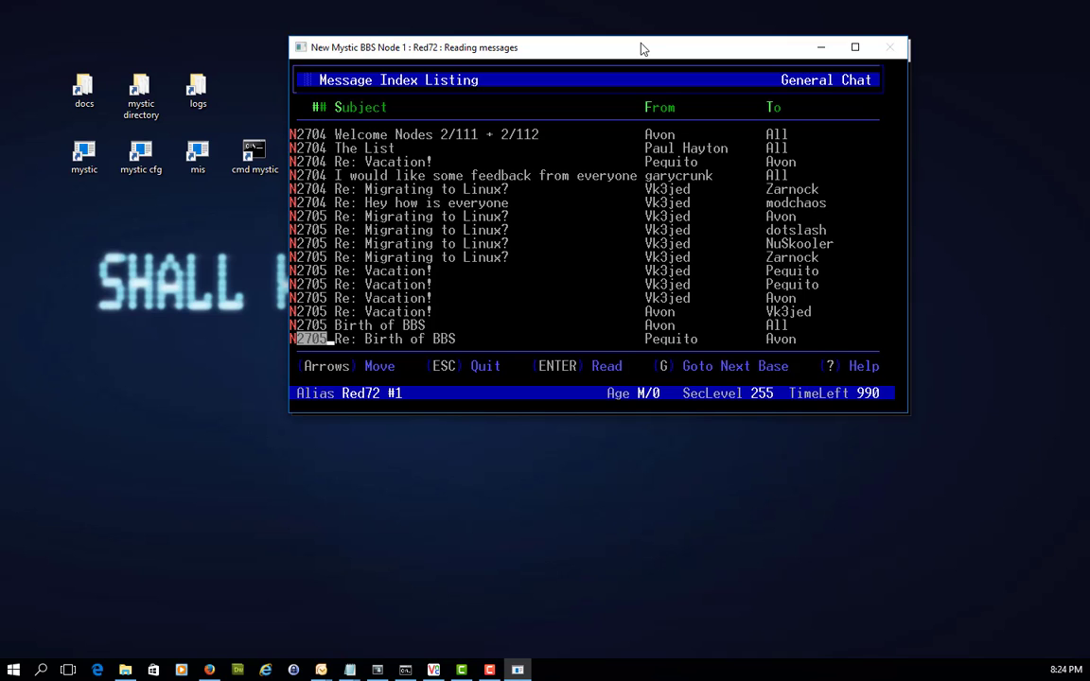
- Read the final "Re: Birth of BBS" message and the "Birth of BBS" post before it, and return to the index
key(Return)
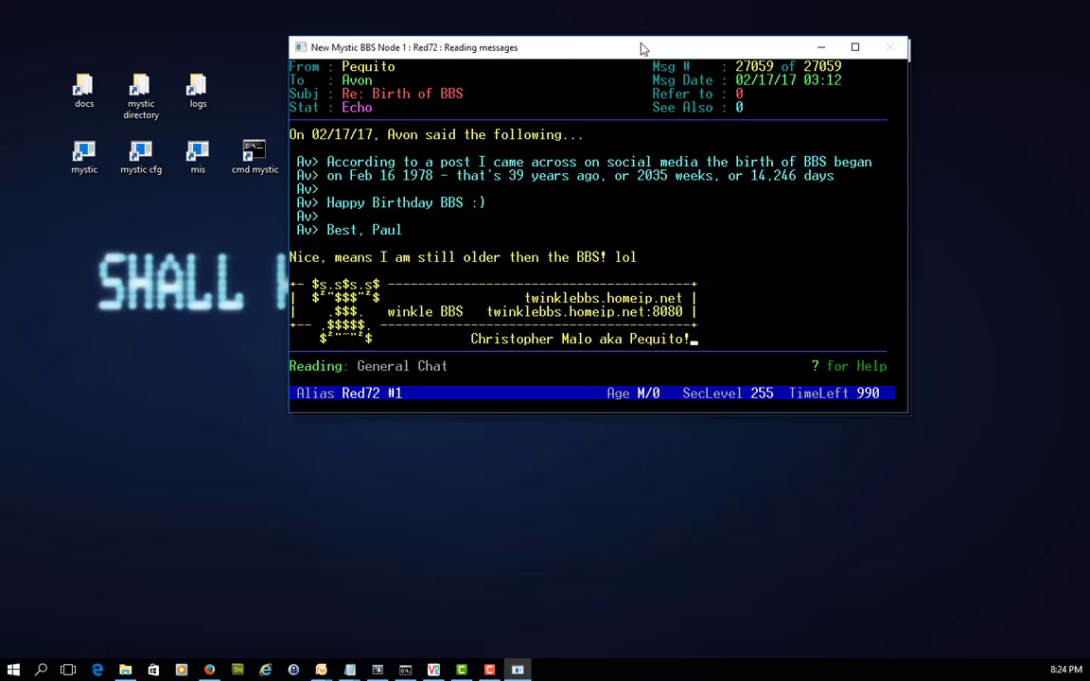
key(Left)
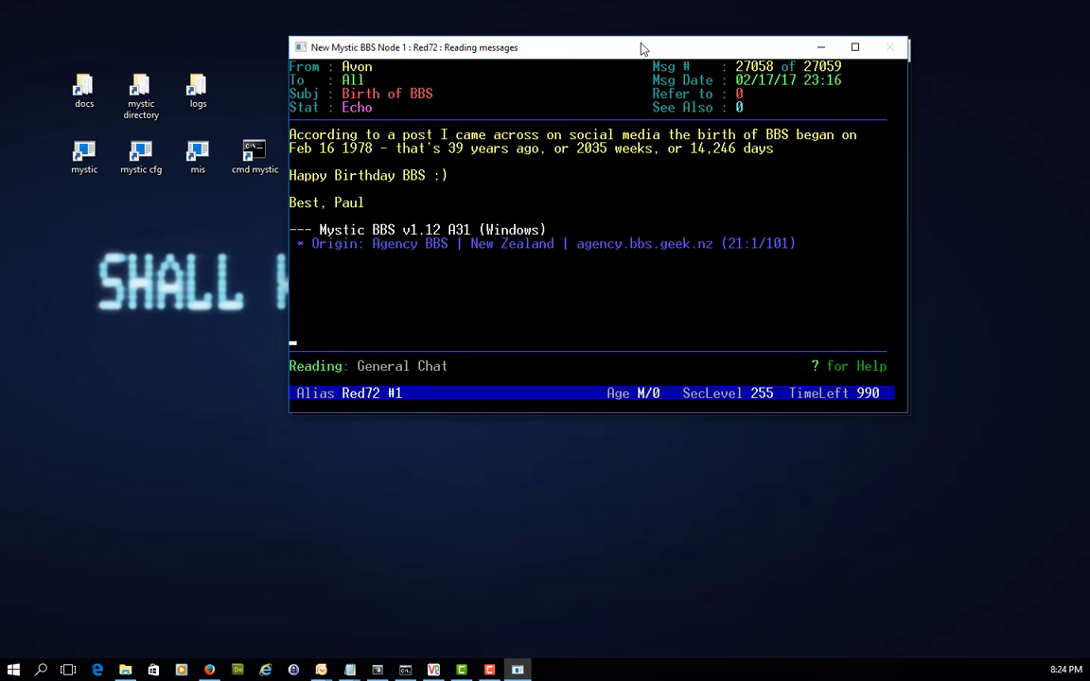
key(Escape)
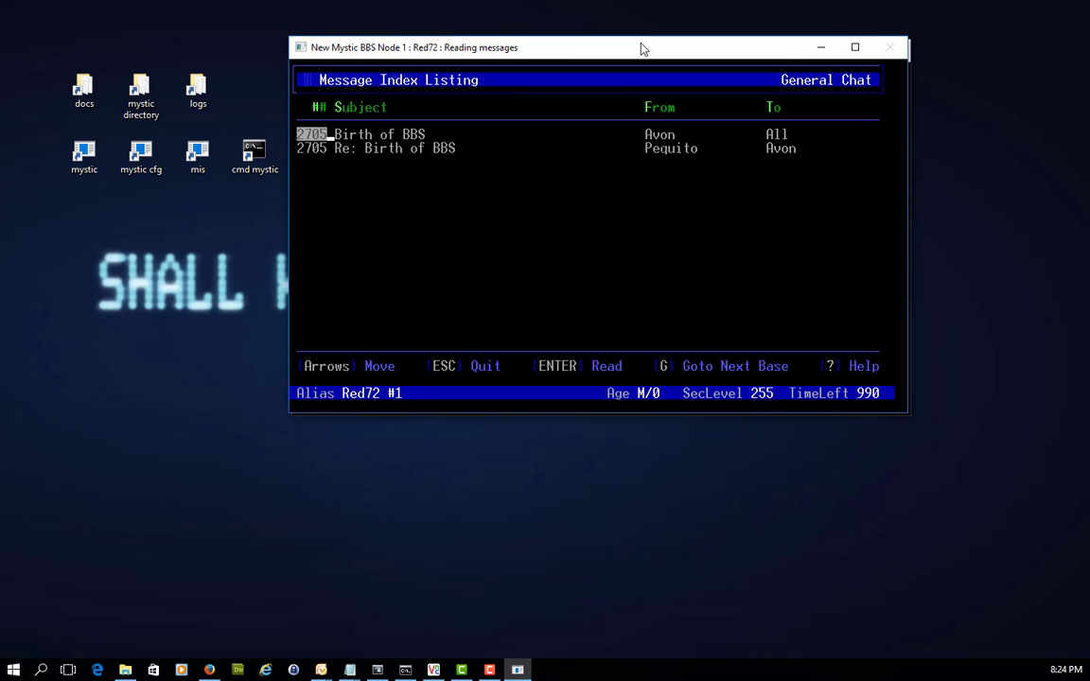
key(Up)
key(Down)
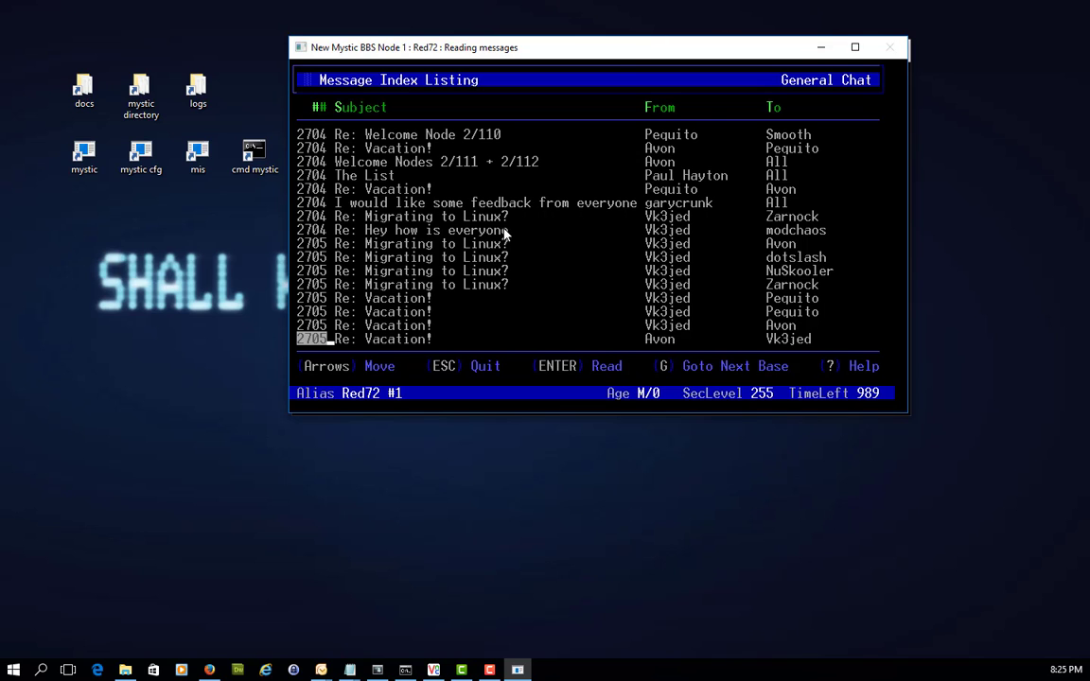
- Switch to the Agency BBS page in Firefox and compare its General Chat index with the local BBS listing
key(alt+Tab)
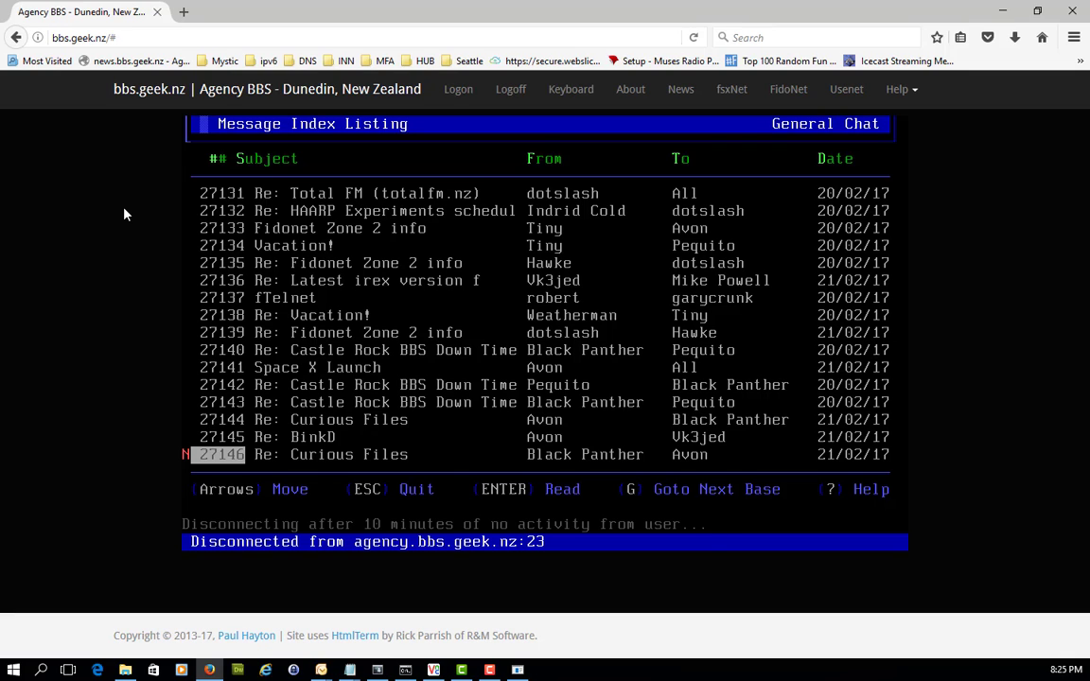
click(518, 670)
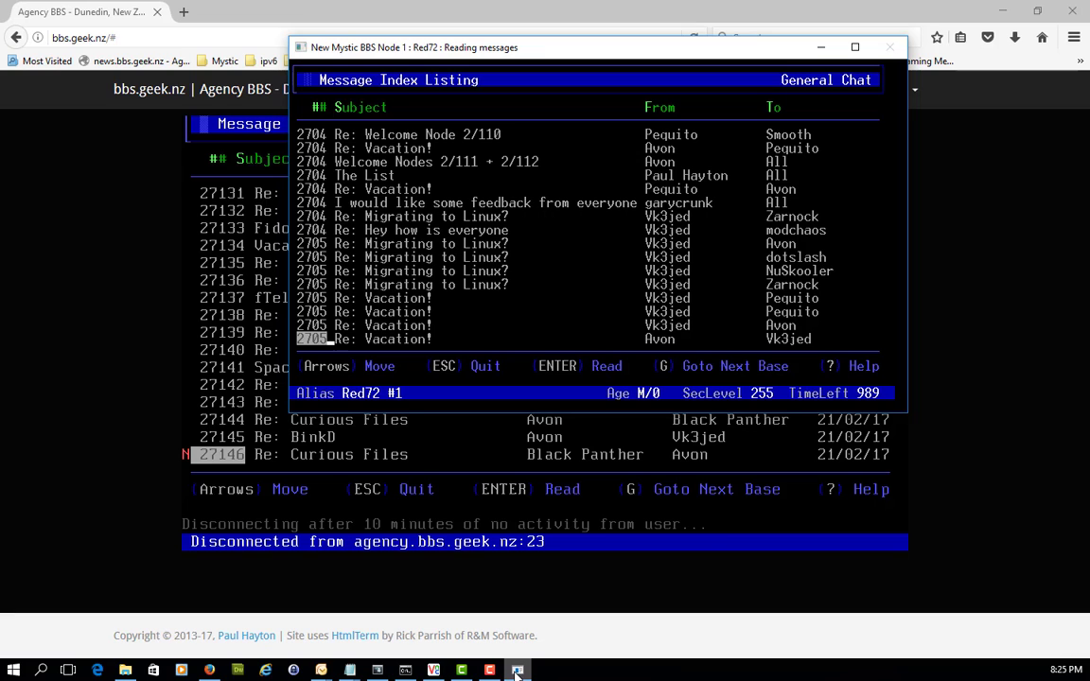
click(517, 670)
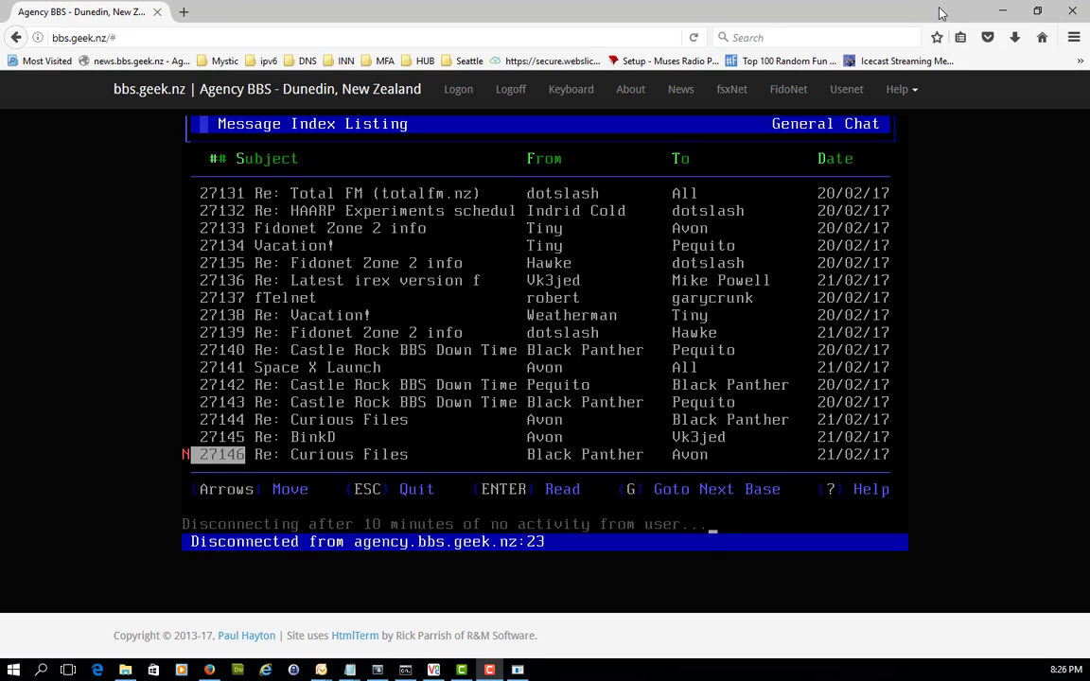
- Put the Firefox window away and end the Mystic command prompt session with the exit command
drag(851, 15, 0, 178)
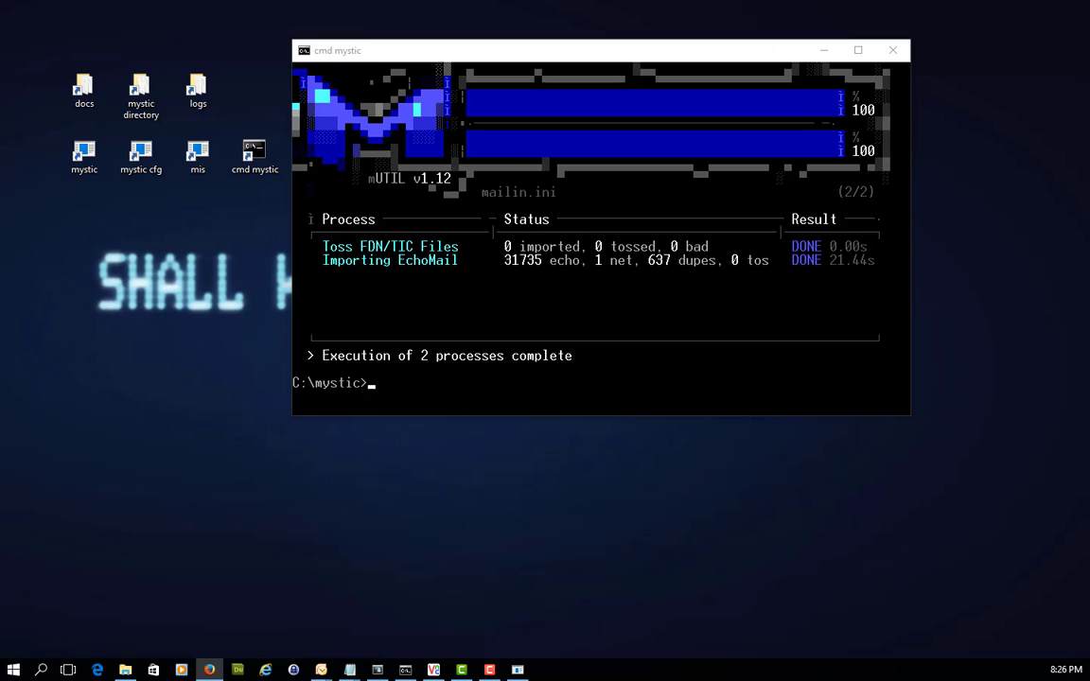
click(766, 299)
text(exi)
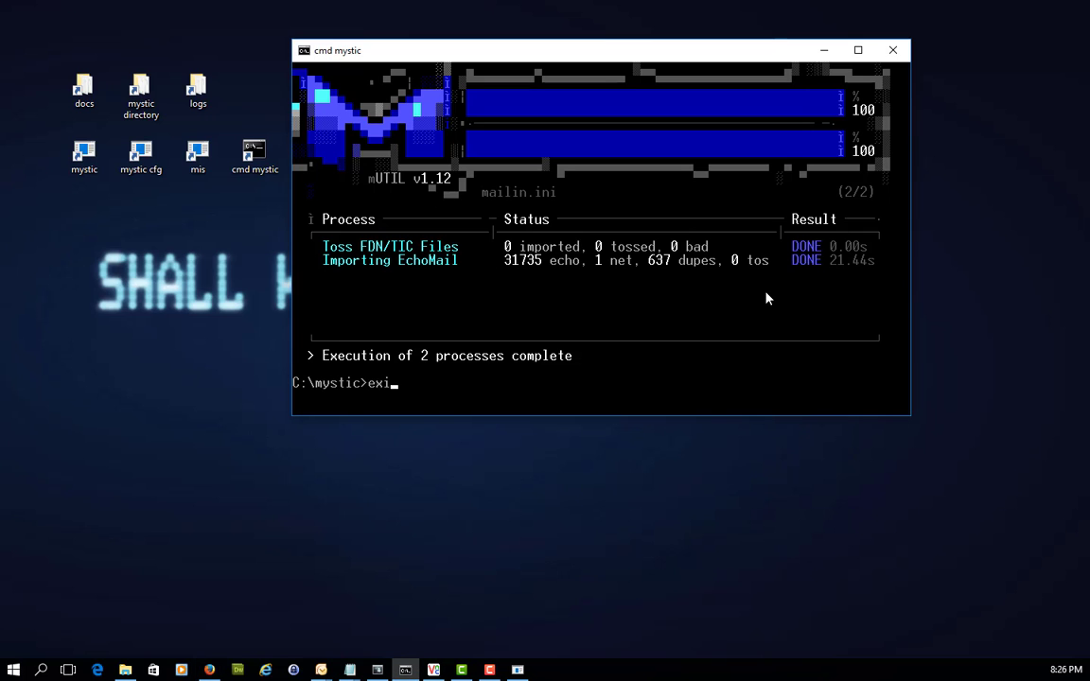
text(t)
key(Return)
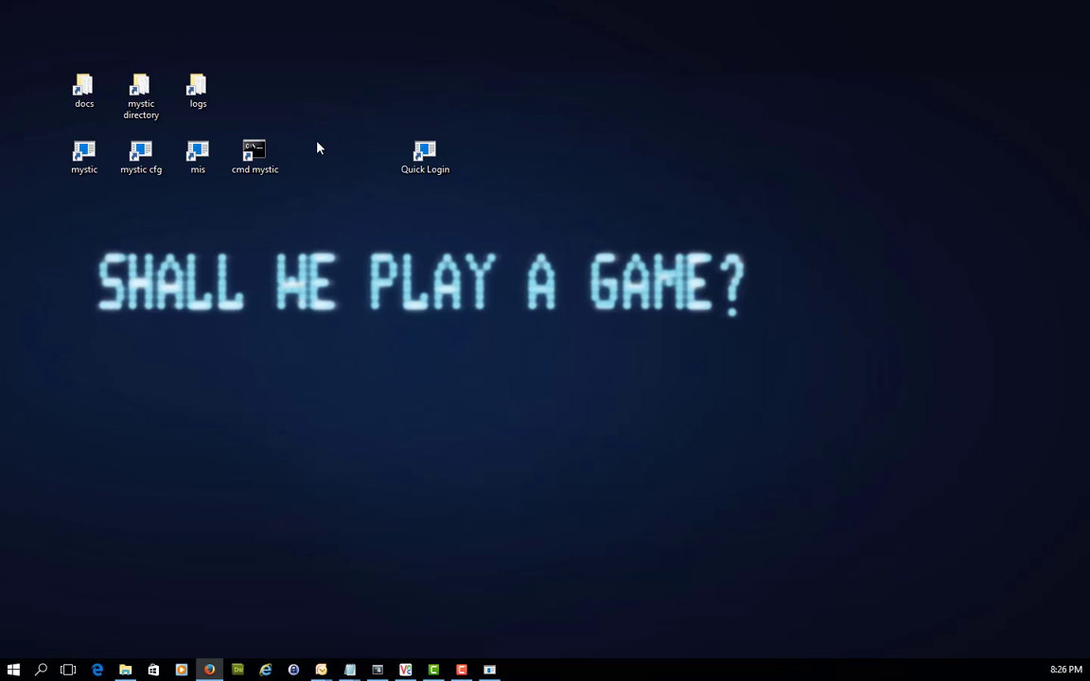
- Launch Mystic Configuration from the desktop and open its Theme/Prompt Editor
click(144, 166)
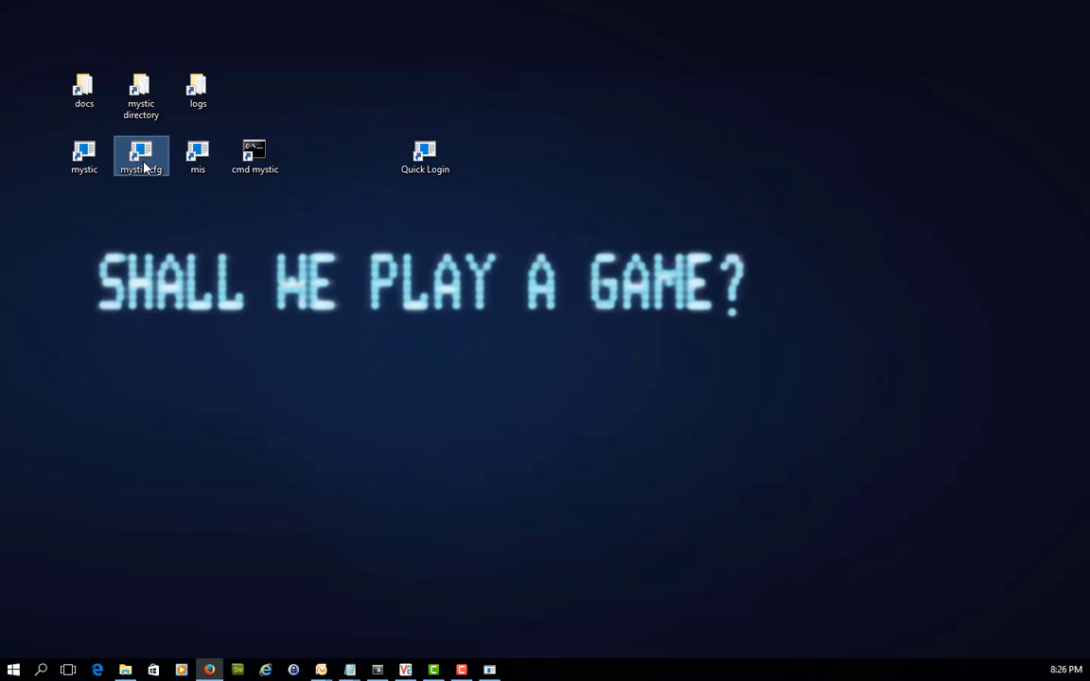
double_click(144, 167)
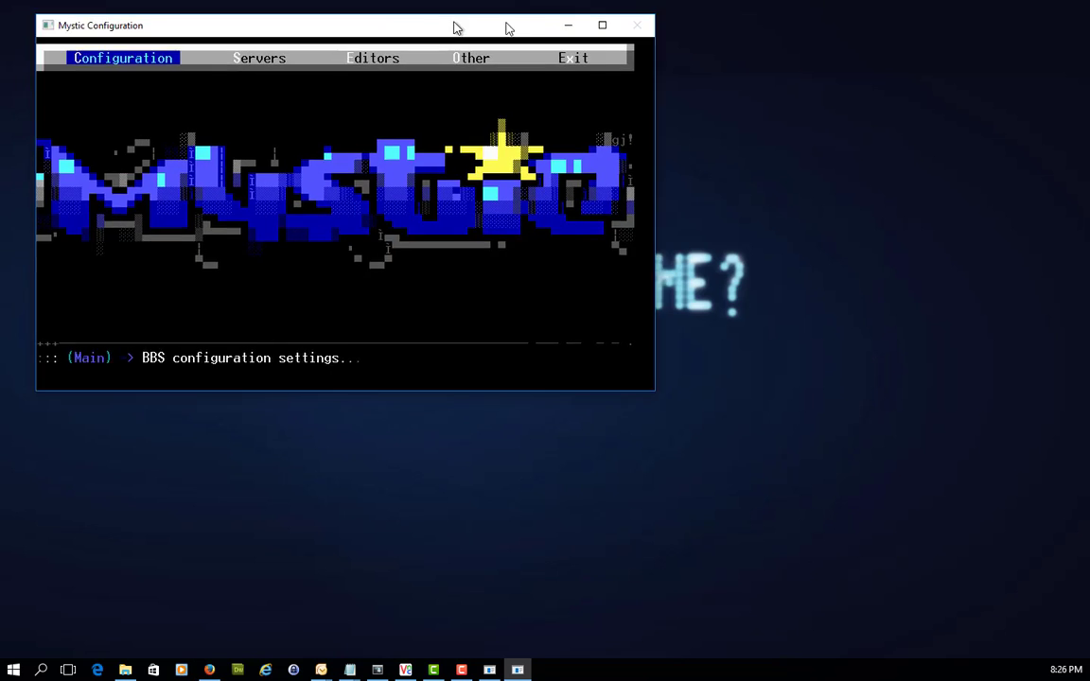
drag(452, 26, 717, 46)
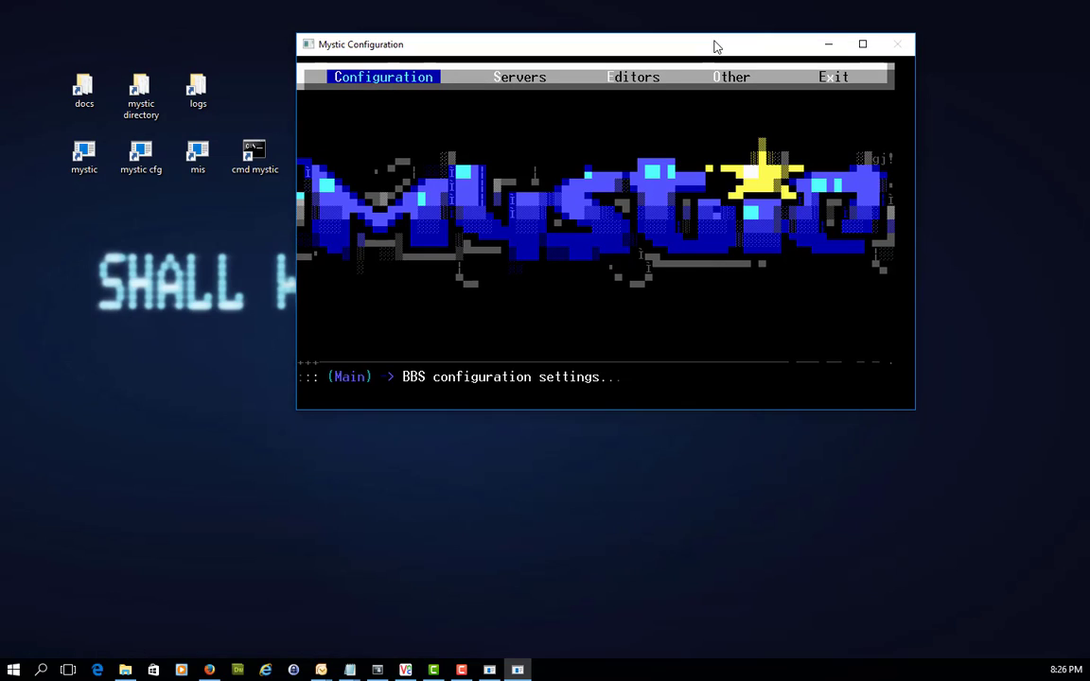
key(Right)
key(Right)
key(Return)
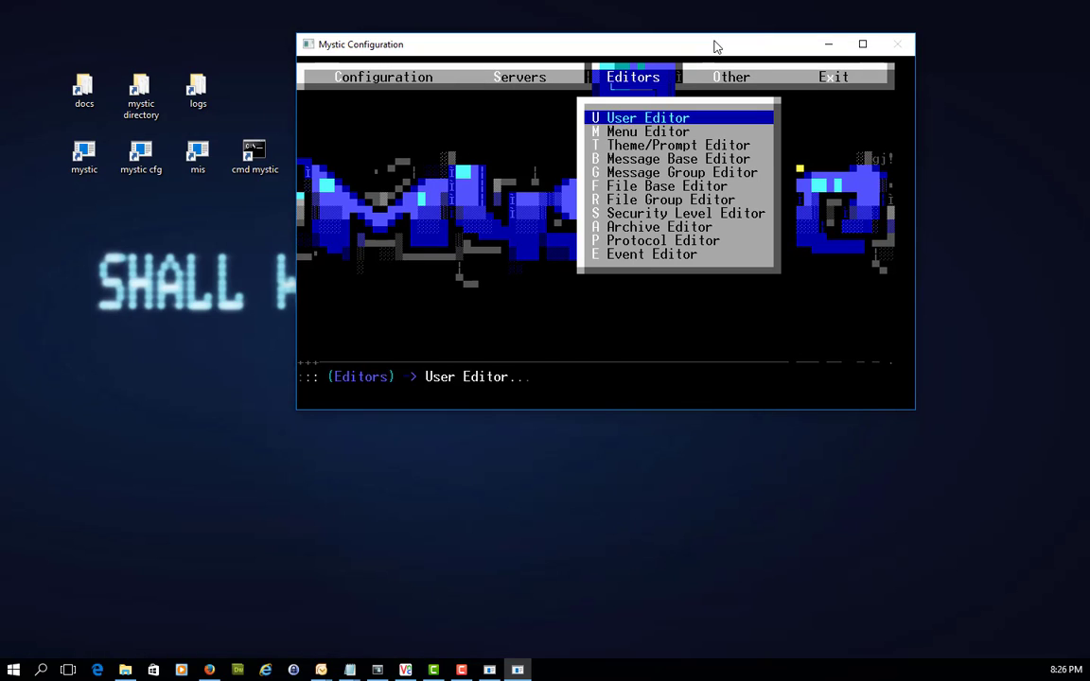
key(Down)
key(Down)
key(Return)
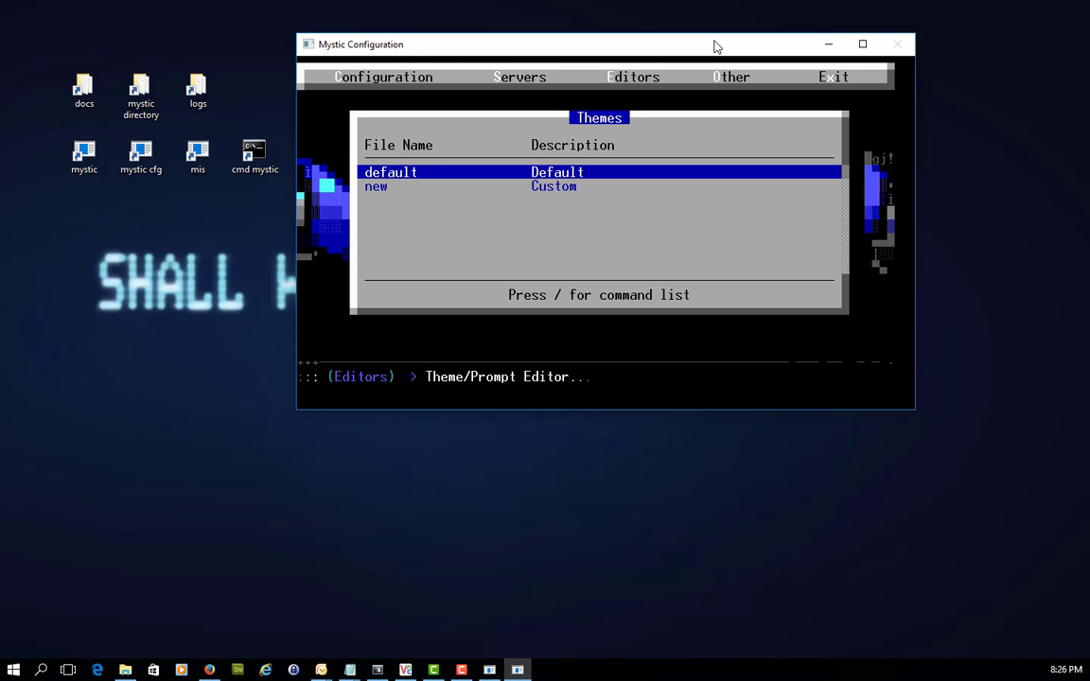
- Open the prompts of the "new" (Custom) theme and jump to prompt 399
key(Down)
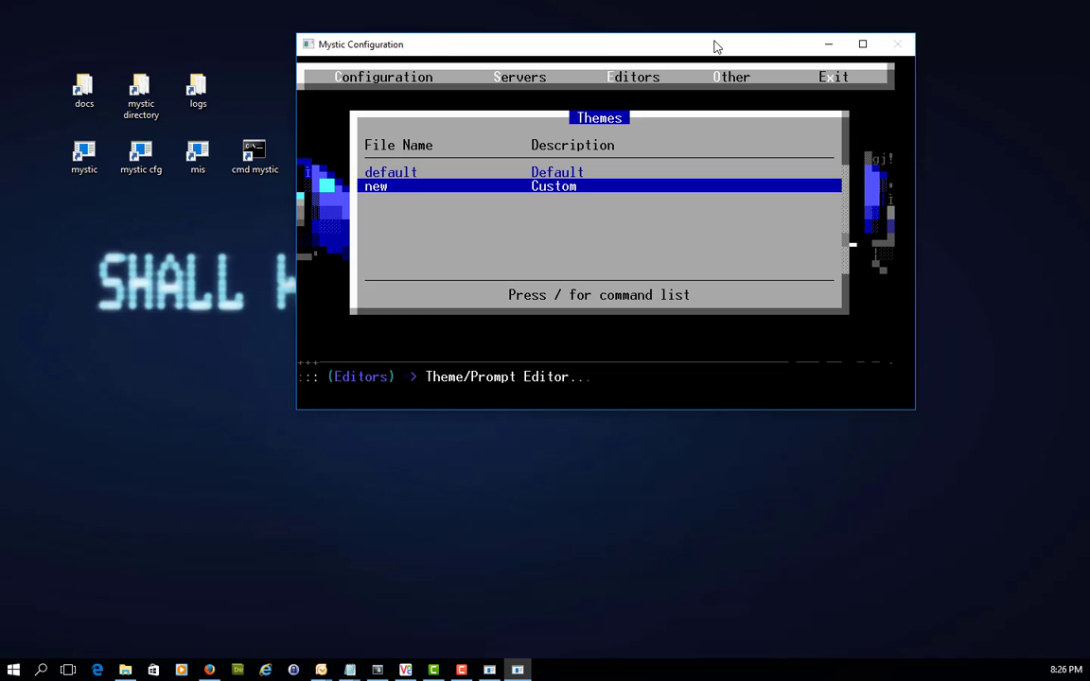
key(Return)
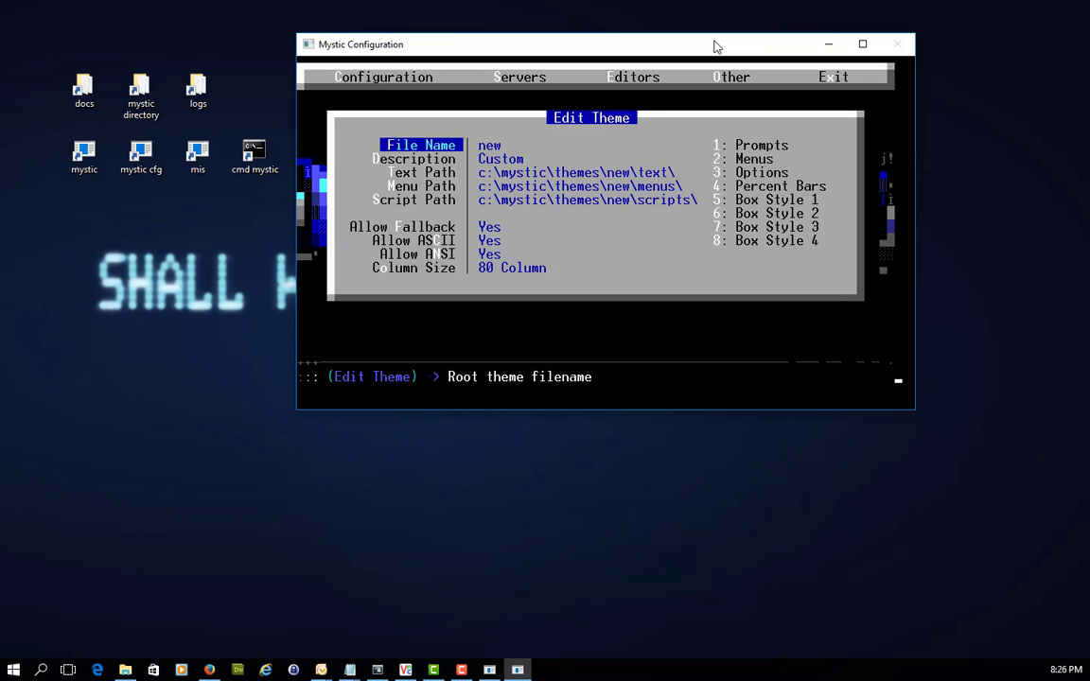
key(Right)
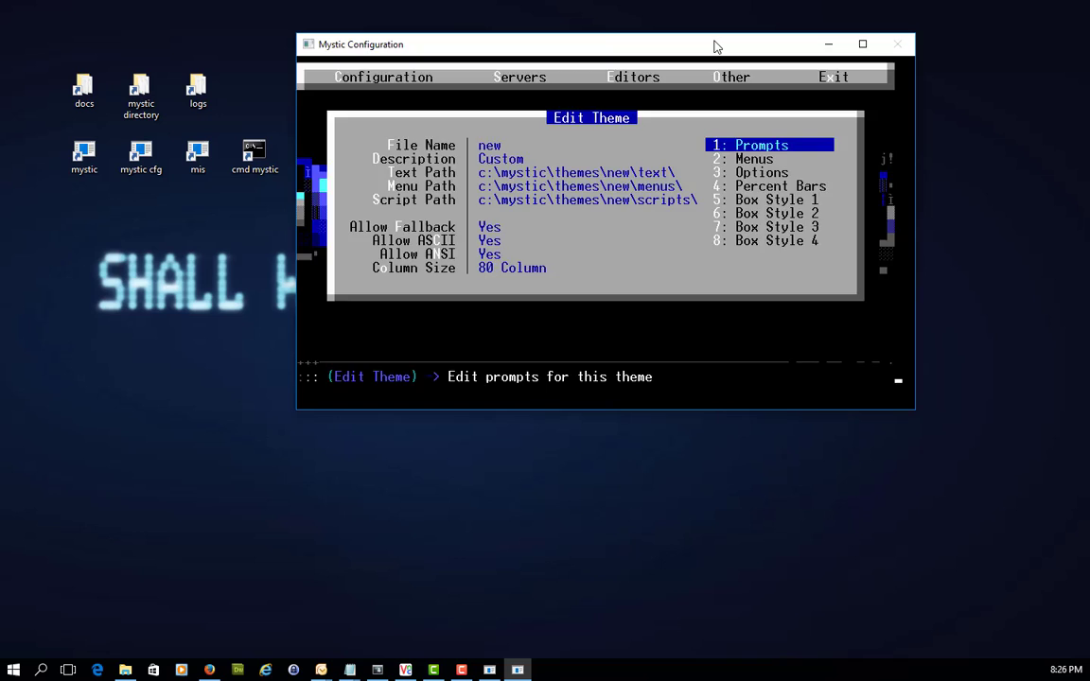
key(Return)
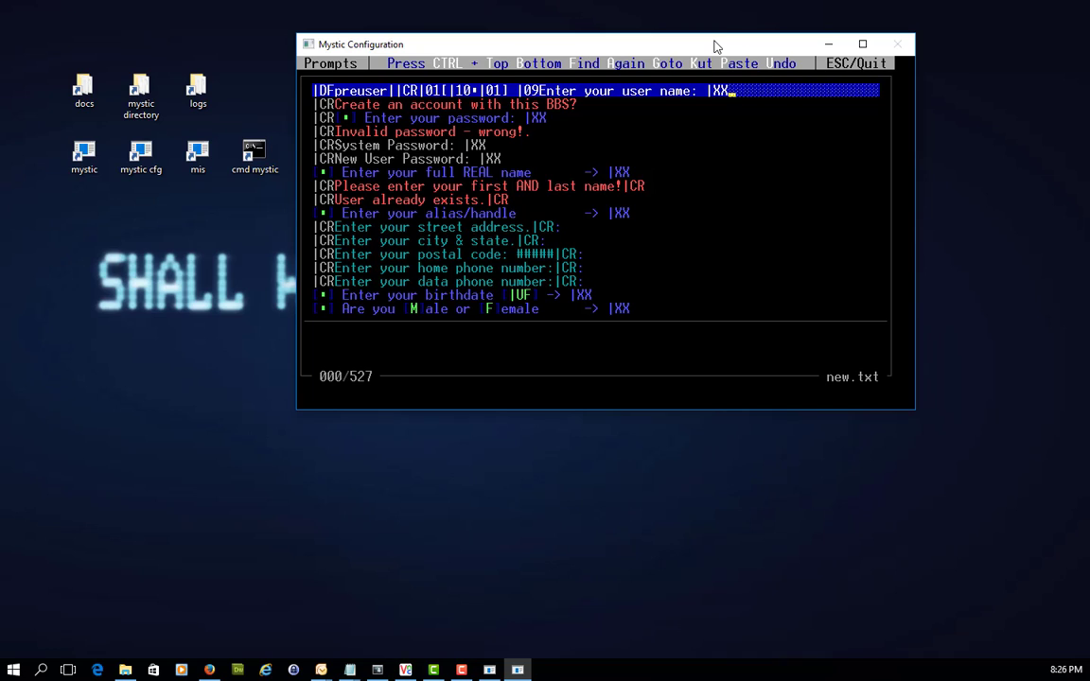
key(ctrl+g)
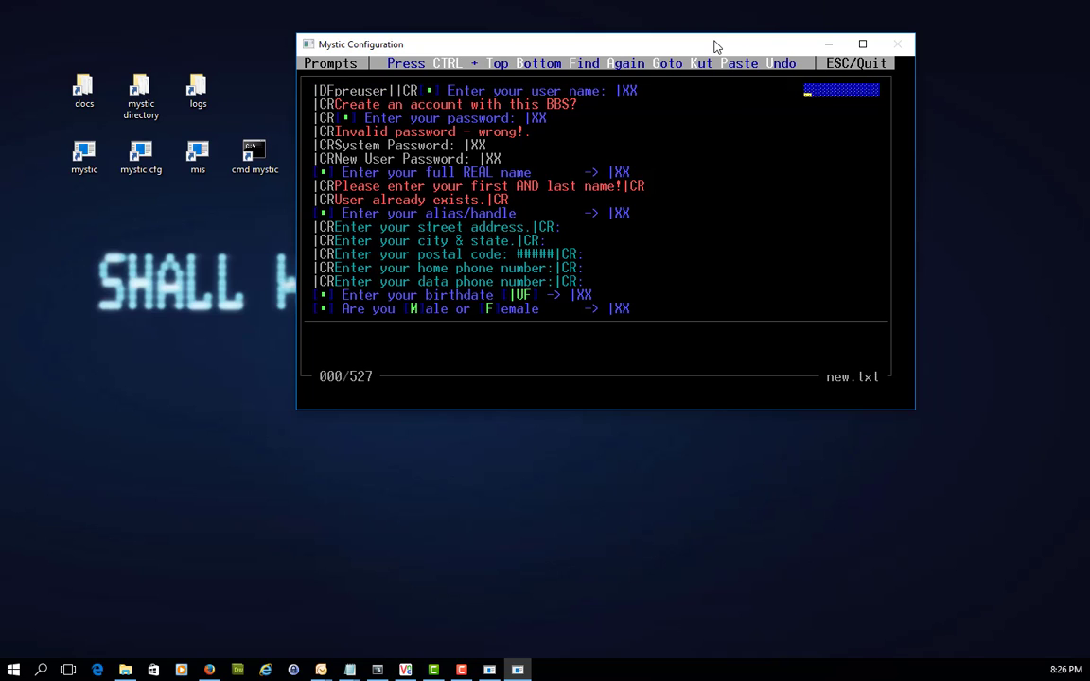
text(399)
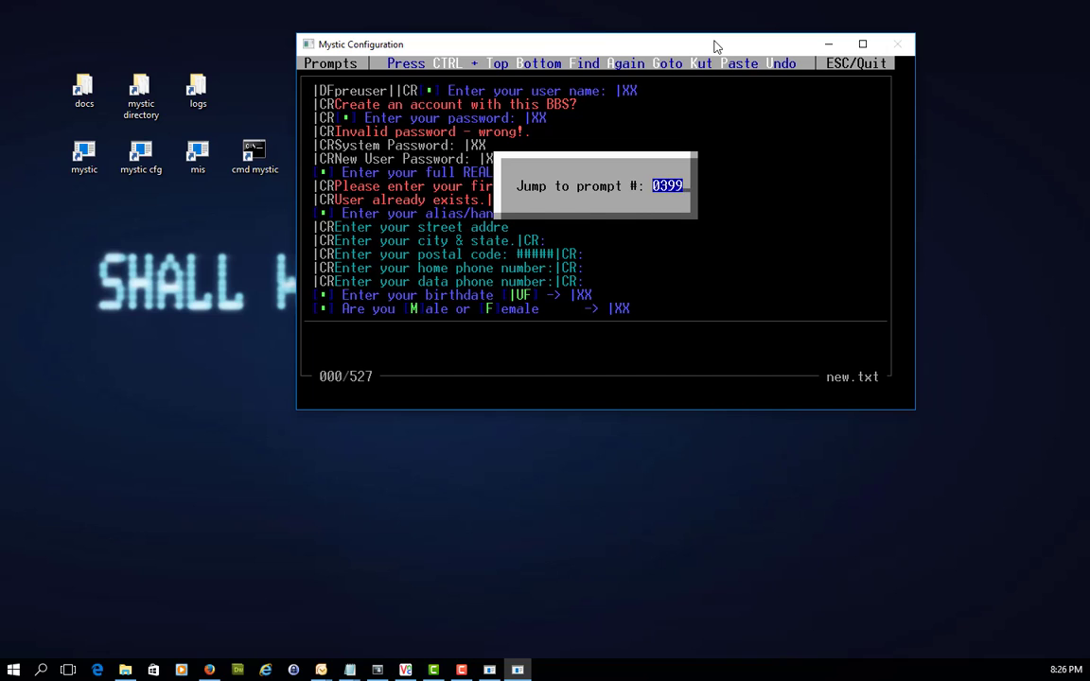
key(Return)
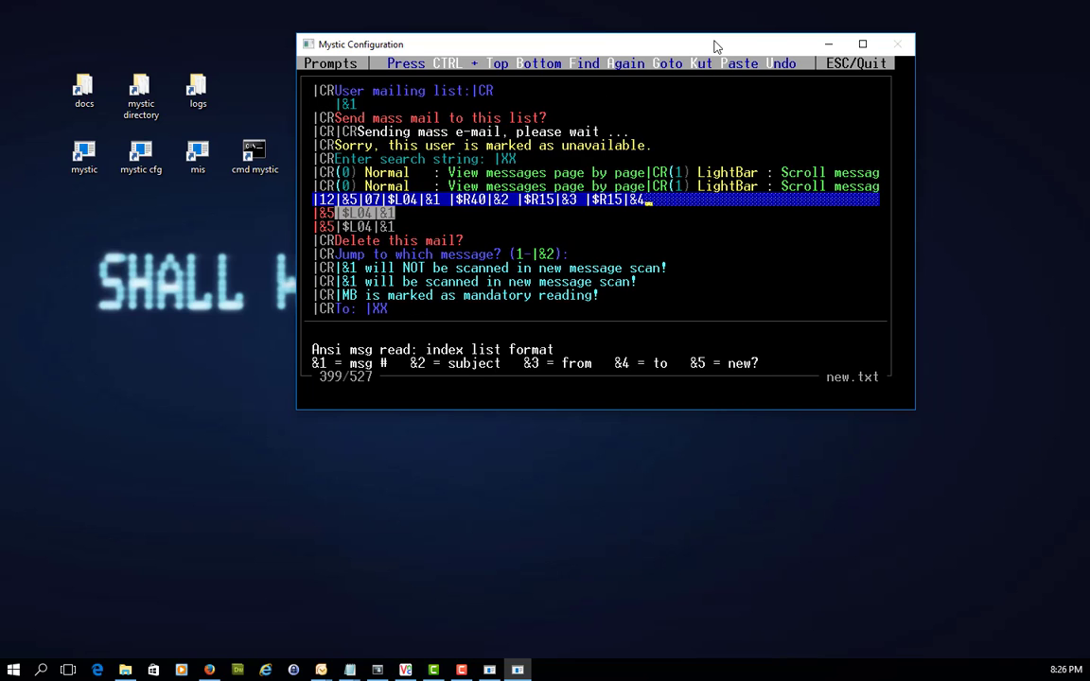
- Examine index list prompts 400 and 401, and run a simulation of prompt 399
key(Down)
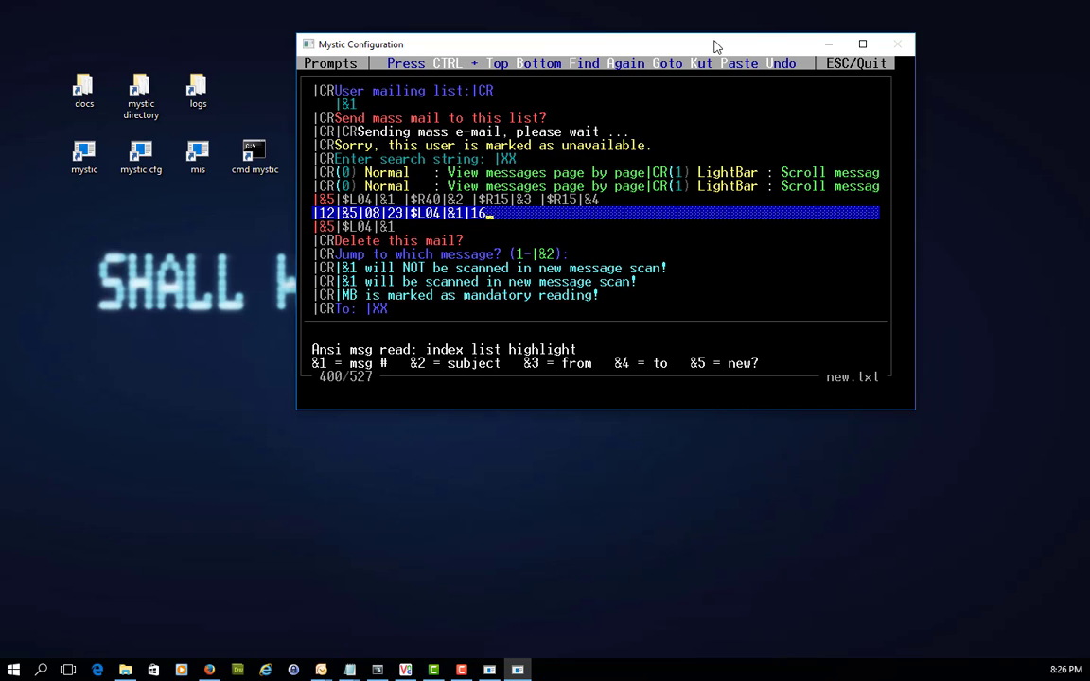
key(Down)
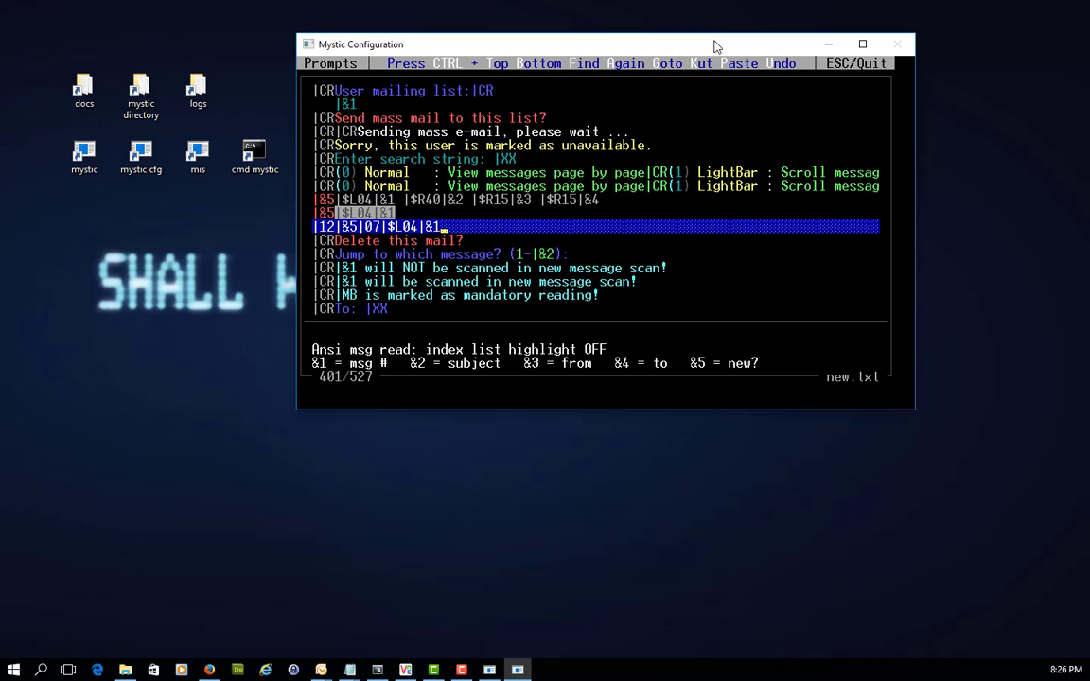
key(Up)
key(Up)
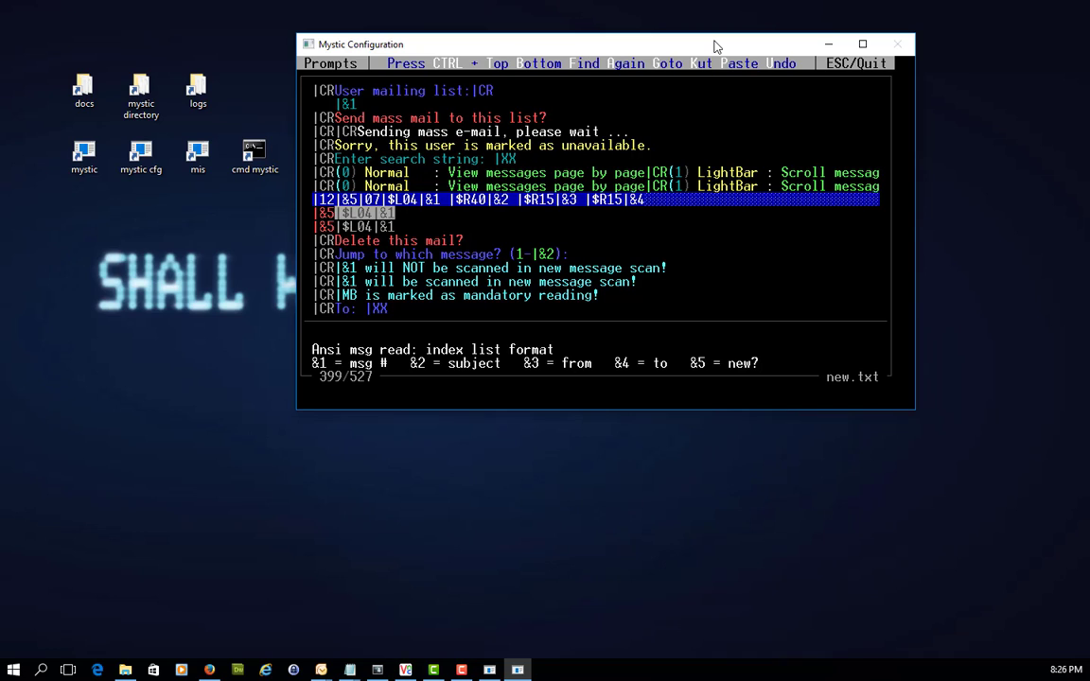
key(alt+s)
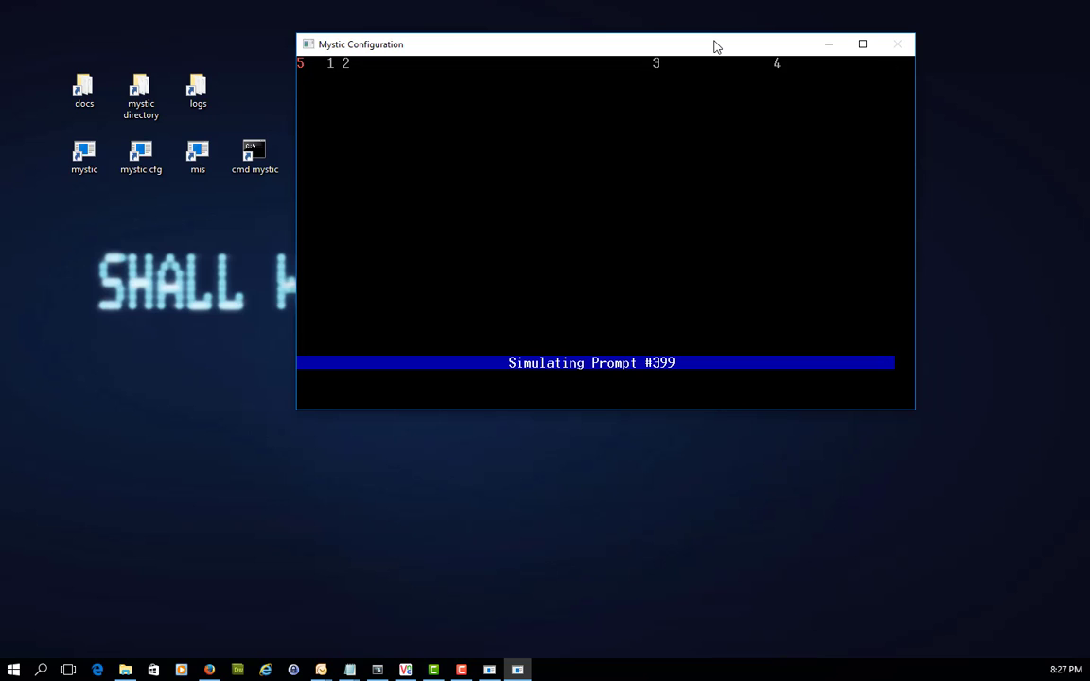
- Open the theme file new.txt from the C:\mystic\data folder in Notepad++
click(138, 95)
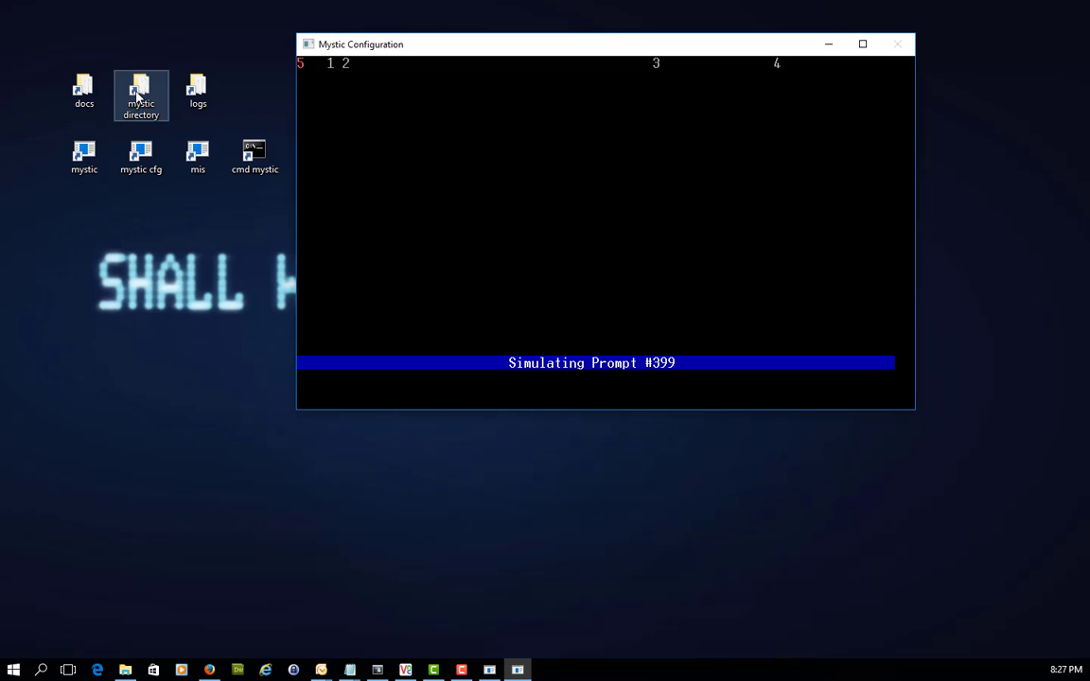
double_click(141, 84)
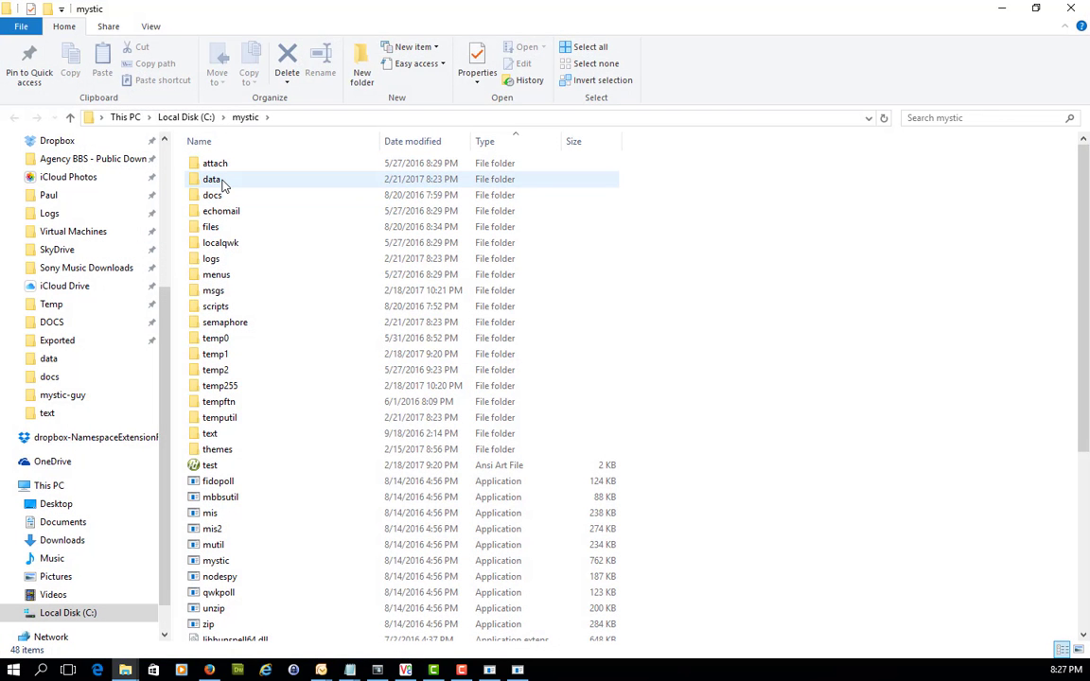
double_click(223, 181)
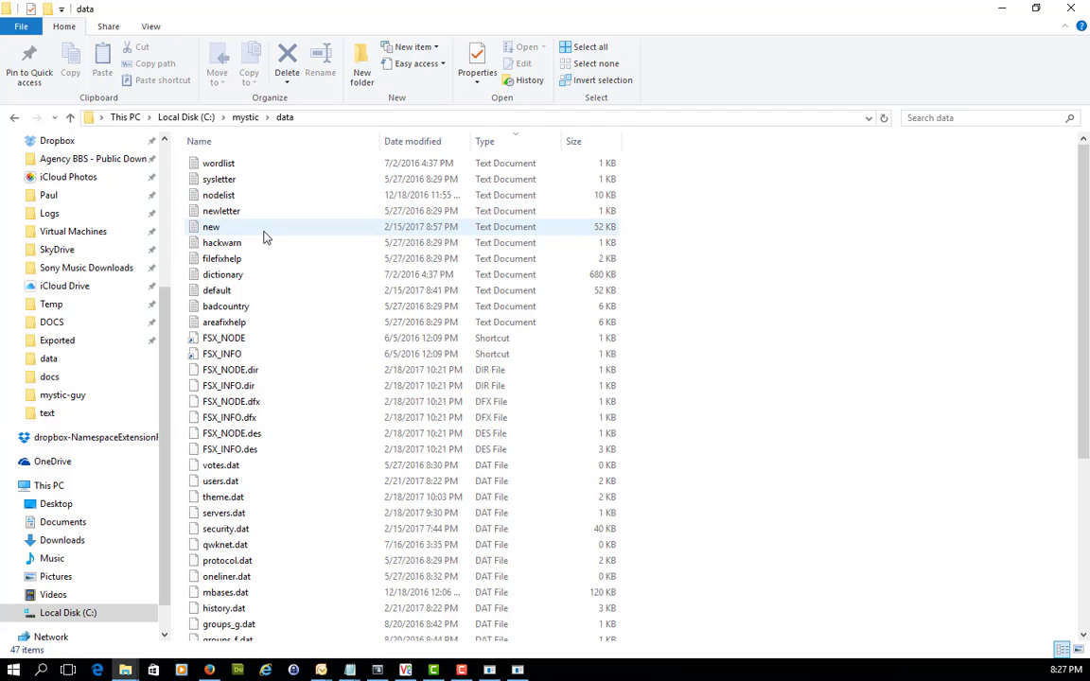
click(265, 233)
right_click(266, 237)
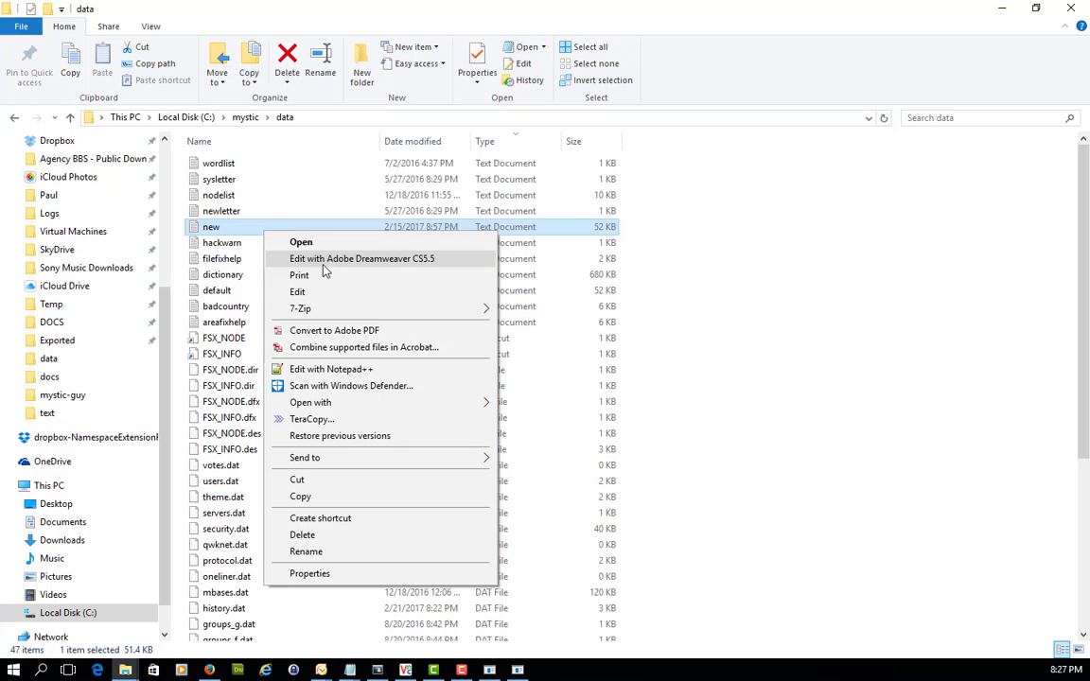
click(331, 369)
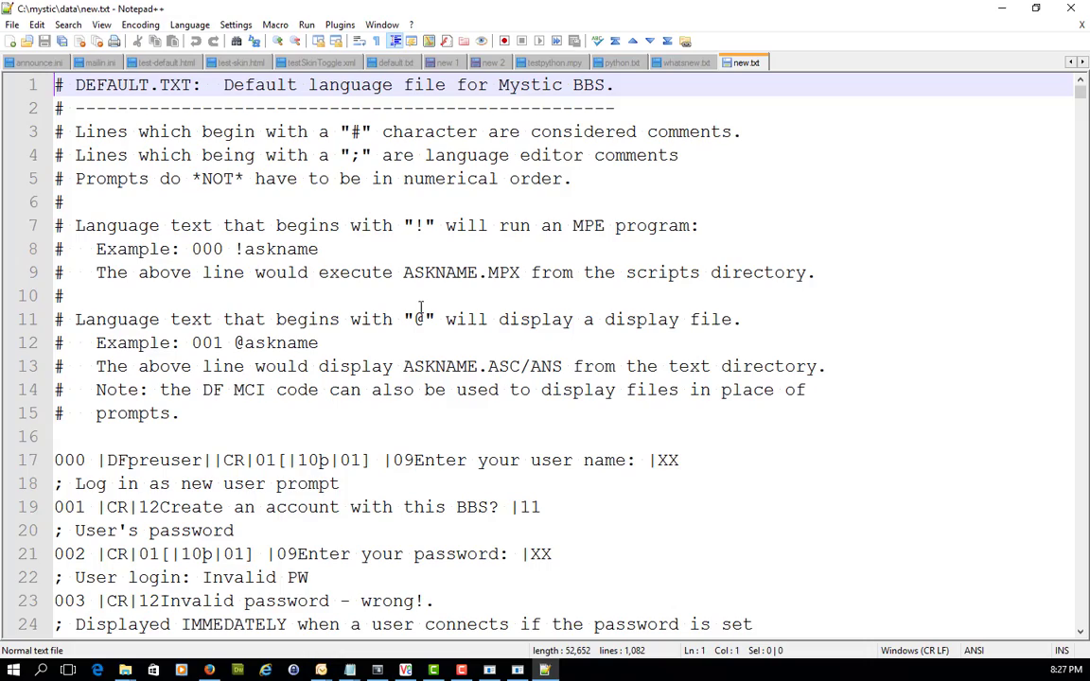
- Locate the ANSI message reader index list prompts 399 to 401 in new.txt
scroll(389, 262, down, 1)
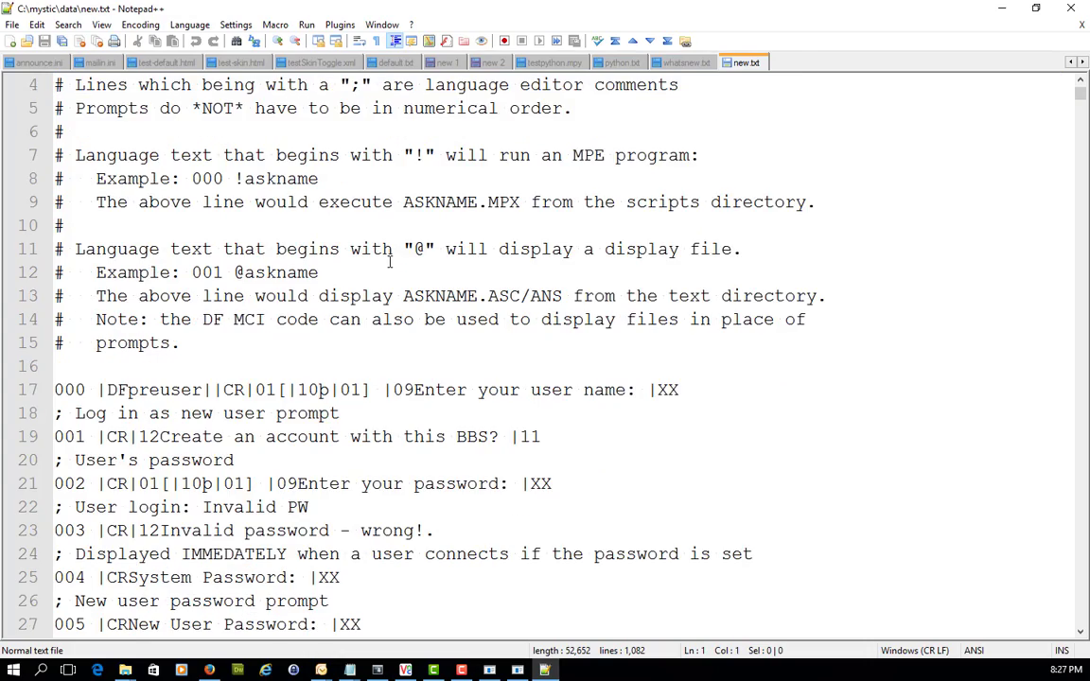
scroll(389, 262, down, 4)
scroll(389, 263, down, 6)
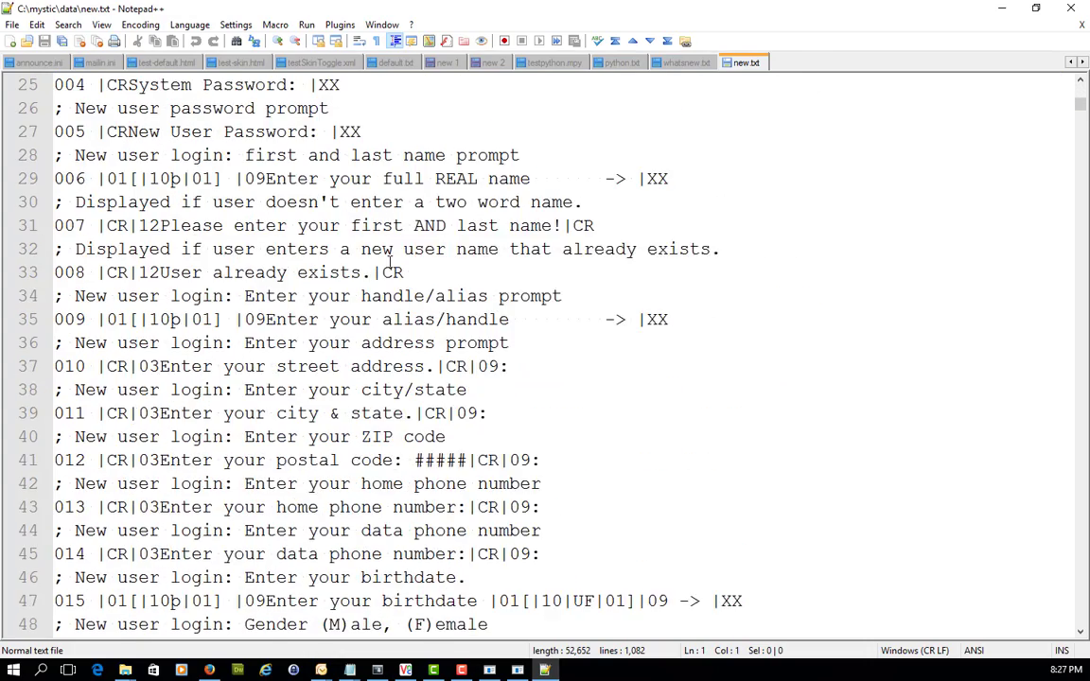
scroll(389, 262, down, 20)
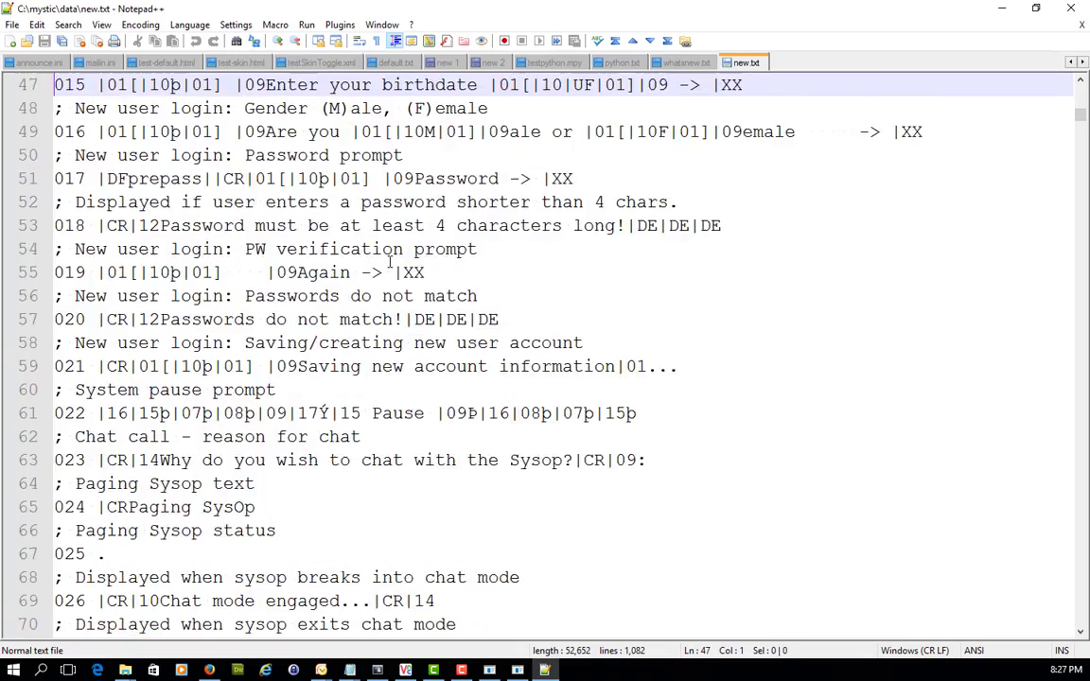
scroll(389, 262, down, 20)
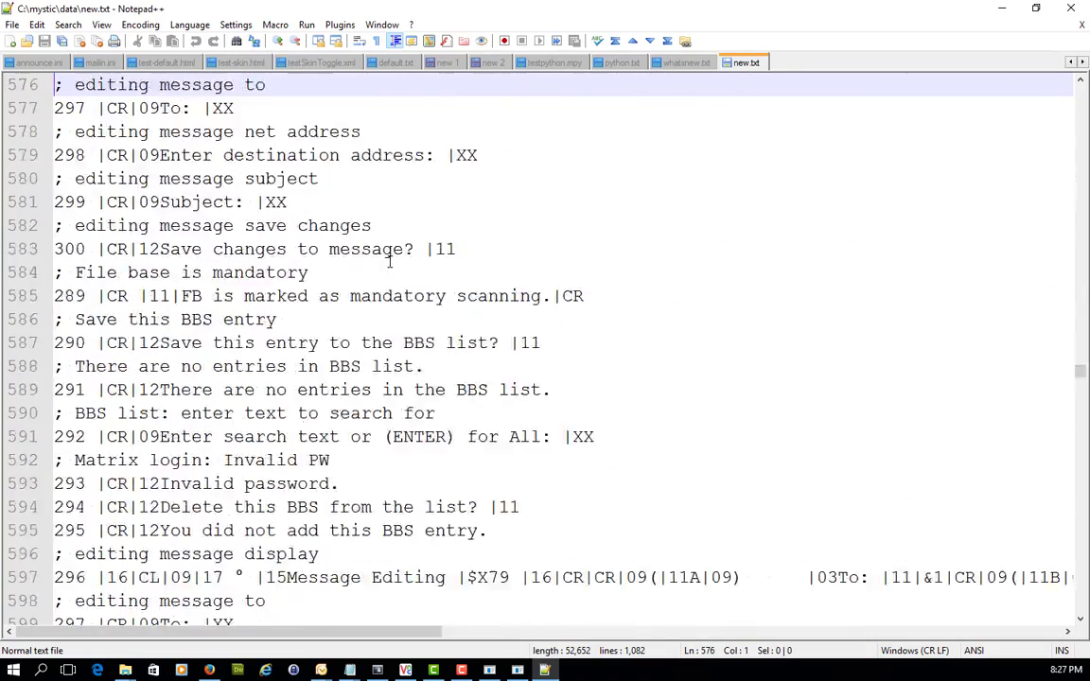
scroll(389, 262, down, 4)
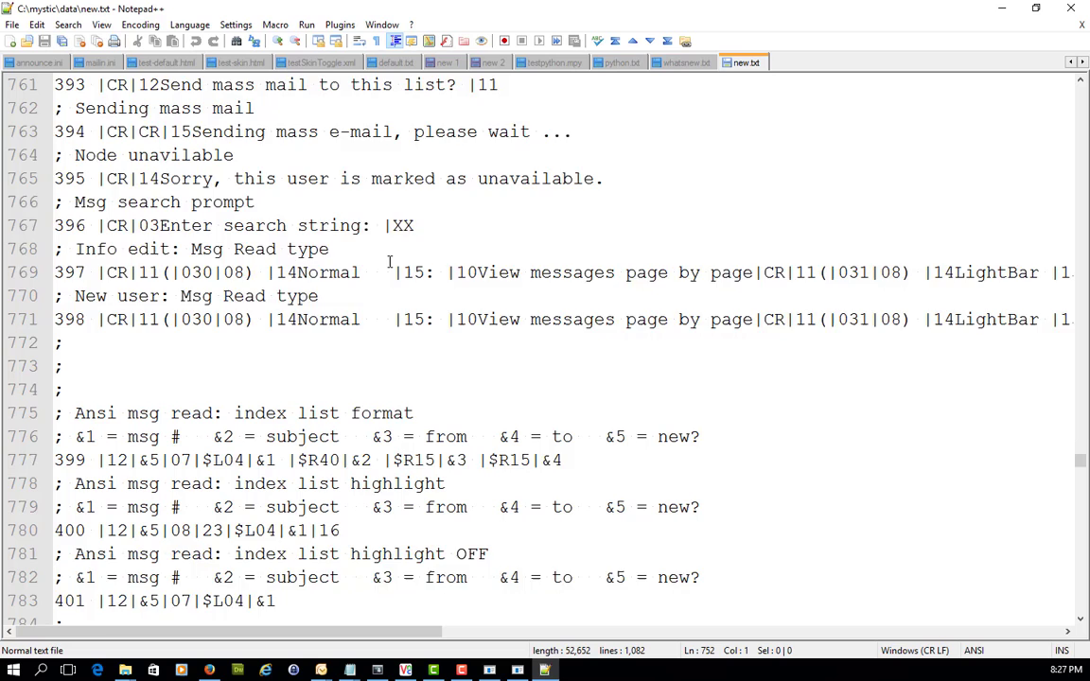
scroll(390, 284, up, 1)
scroll(389, 298, down, 3)
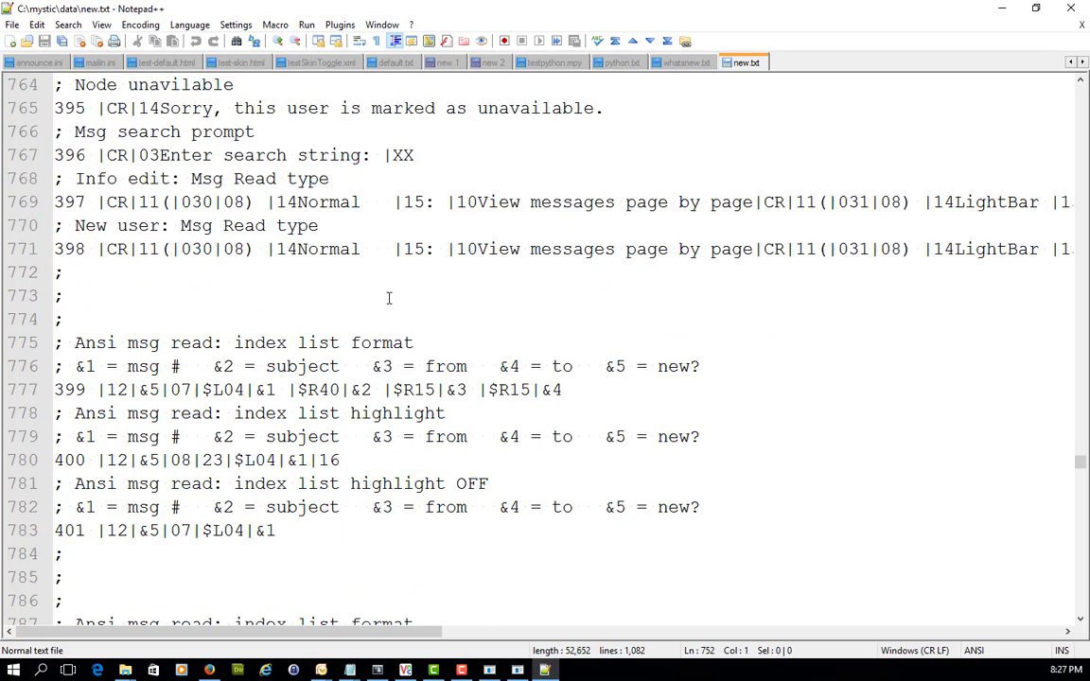
scroll(389, 298, up, 2)
- Examine the prompt 399 index list format line and the comment above it defining the &1 to &5 codes
drag(55, 390, 572, 390)
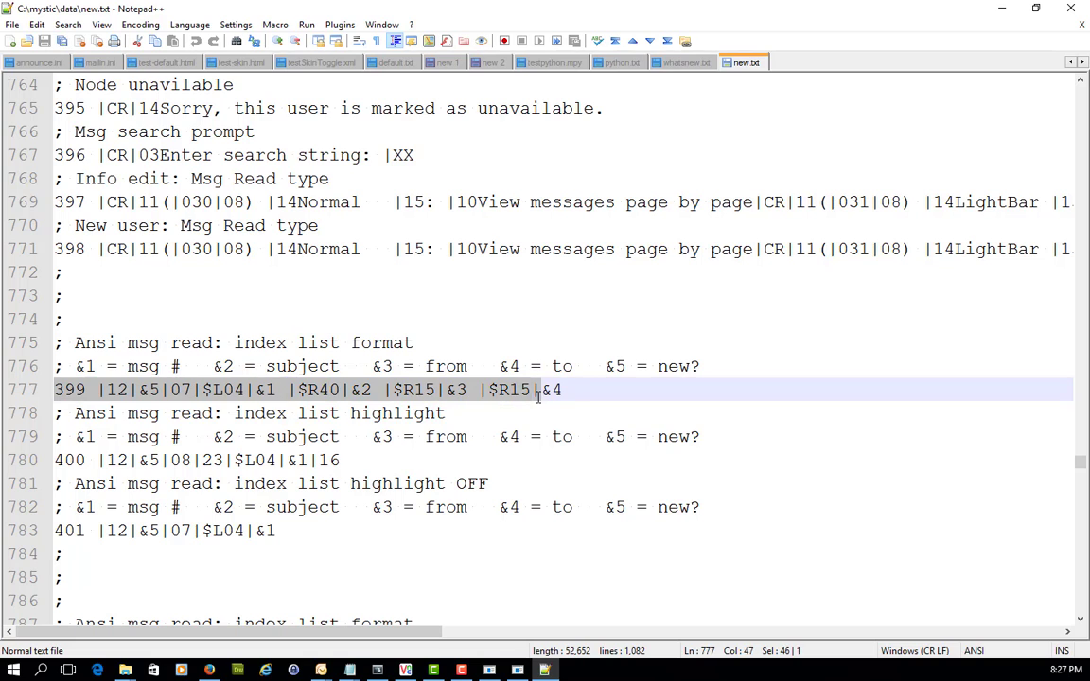
click(289, 344)
scroll(94, 374, up, 1)
scroll(97, 369, down, 1)
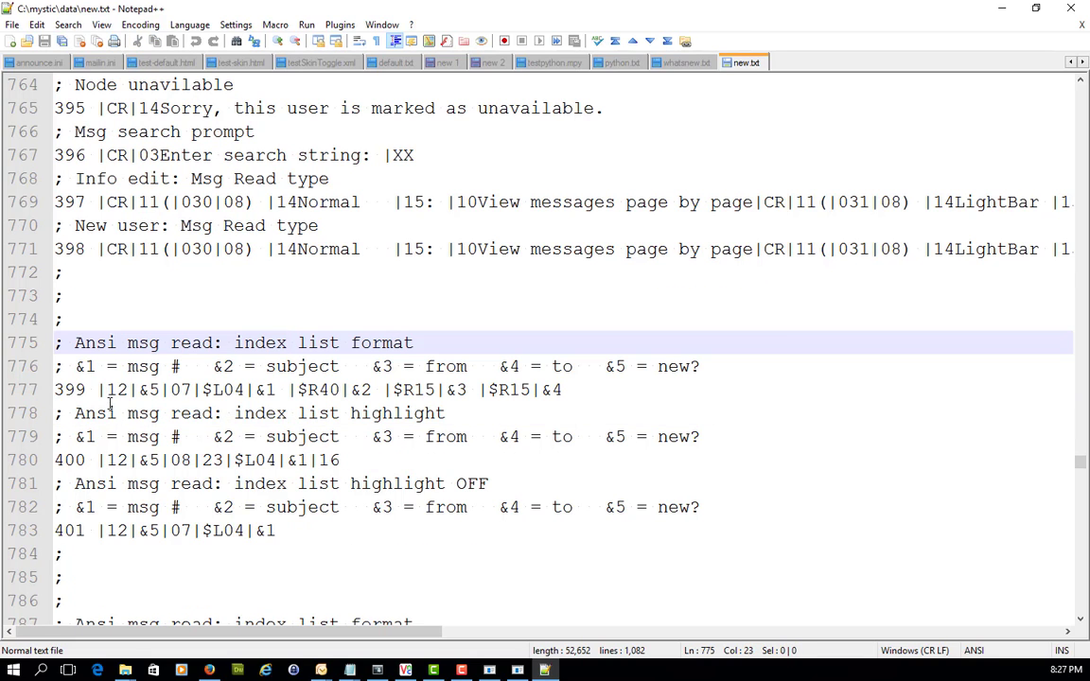
drag(75, 367, 95, 366)
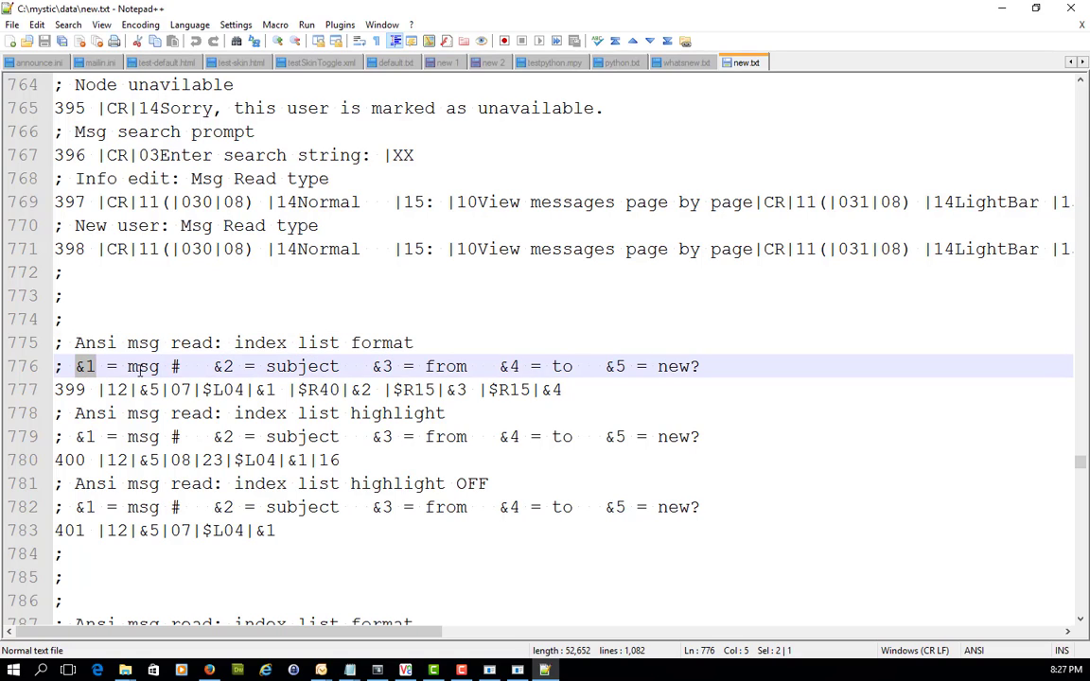
drag(126, 367, 288, 366)
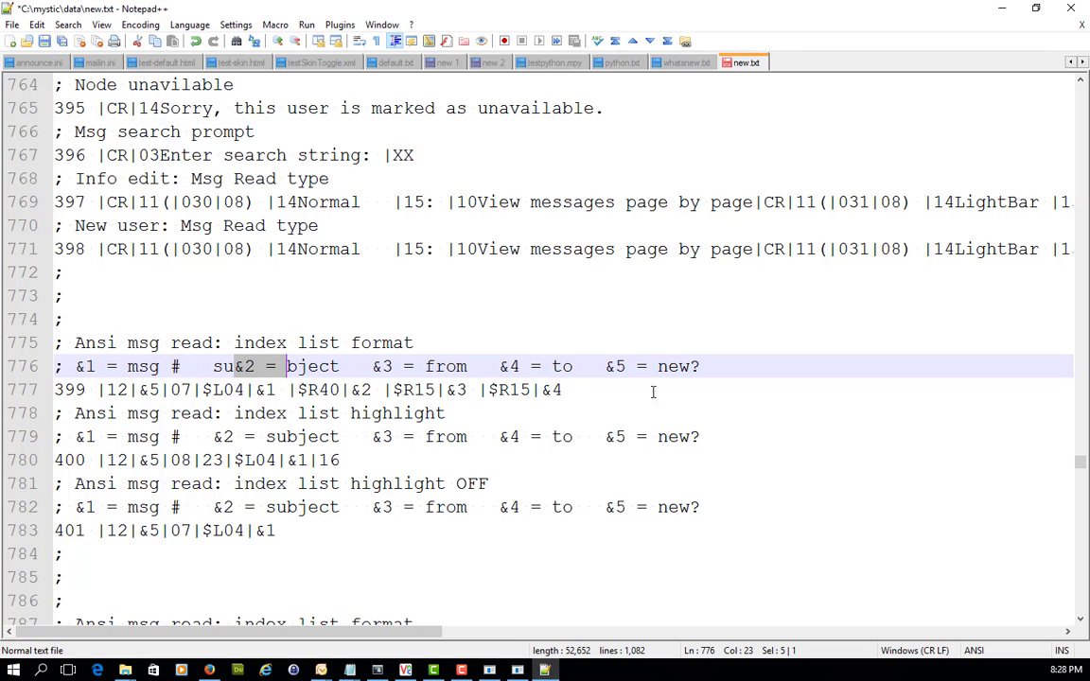
drag(607, 368, 705, 367)
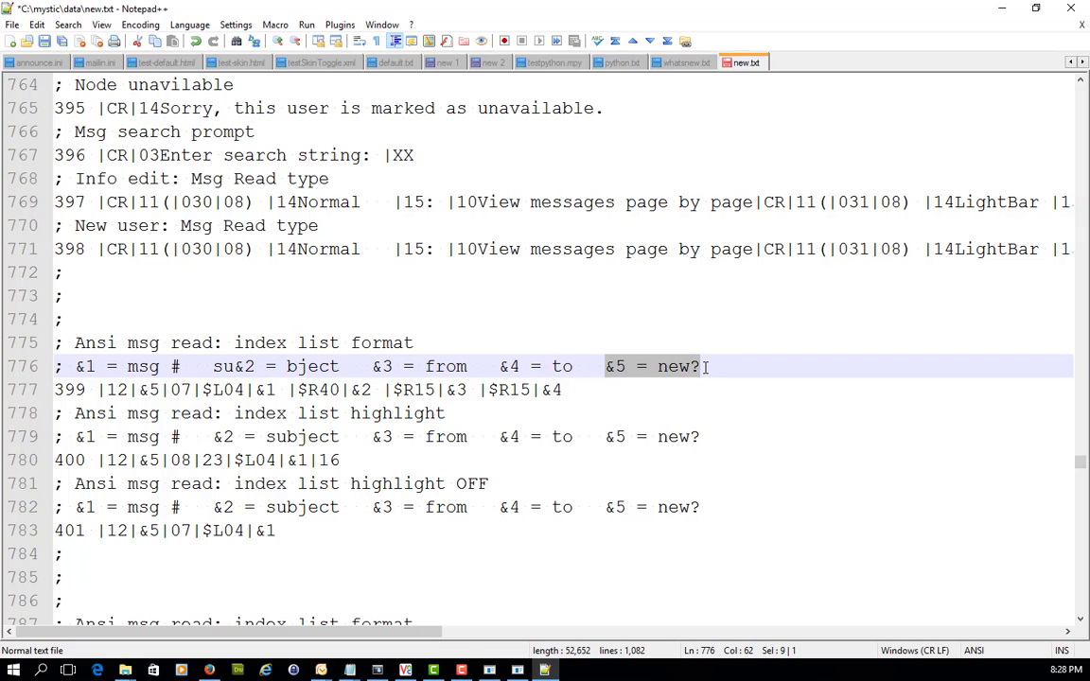
- Examine the |12, &5 and $L04 codes at the start of prompt 399, checking &5 against the comment above
scroll(705, 367, down, 1)
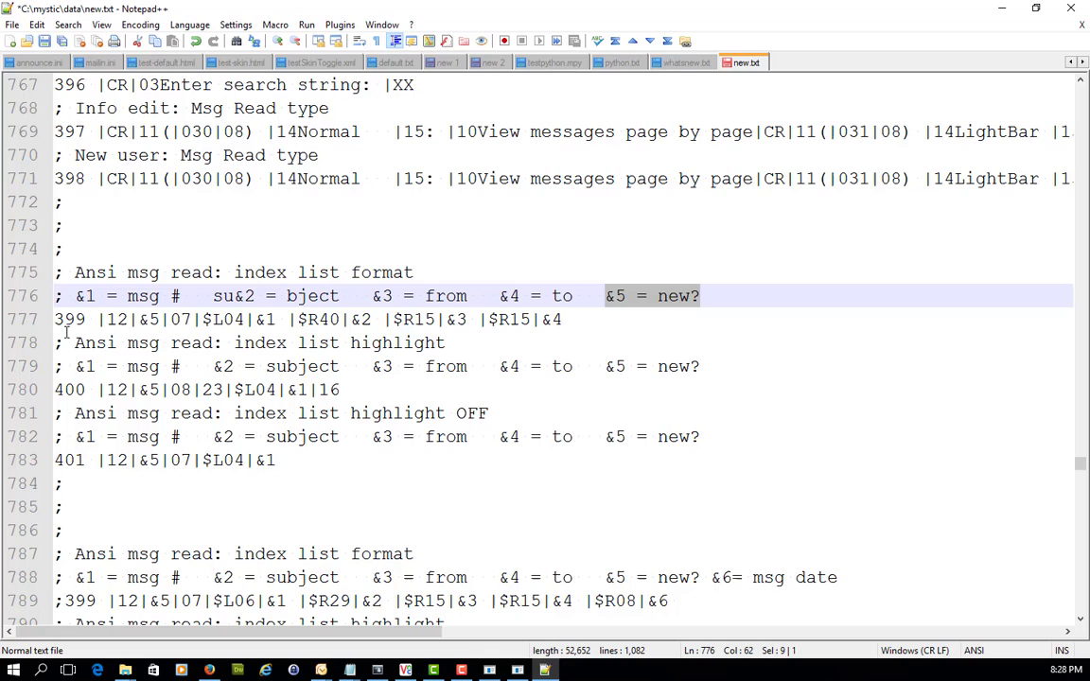
drag(57, 320, 581, 322)
click(98, 320)
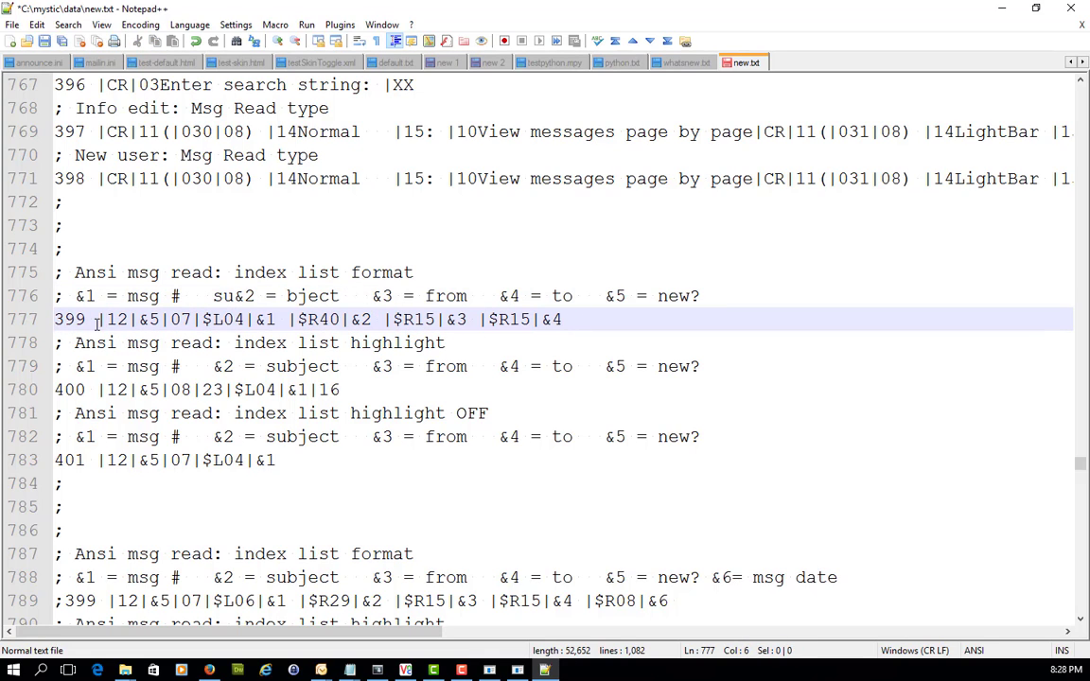
drag(98, 320, 133, 322)
double_click(133, 321)
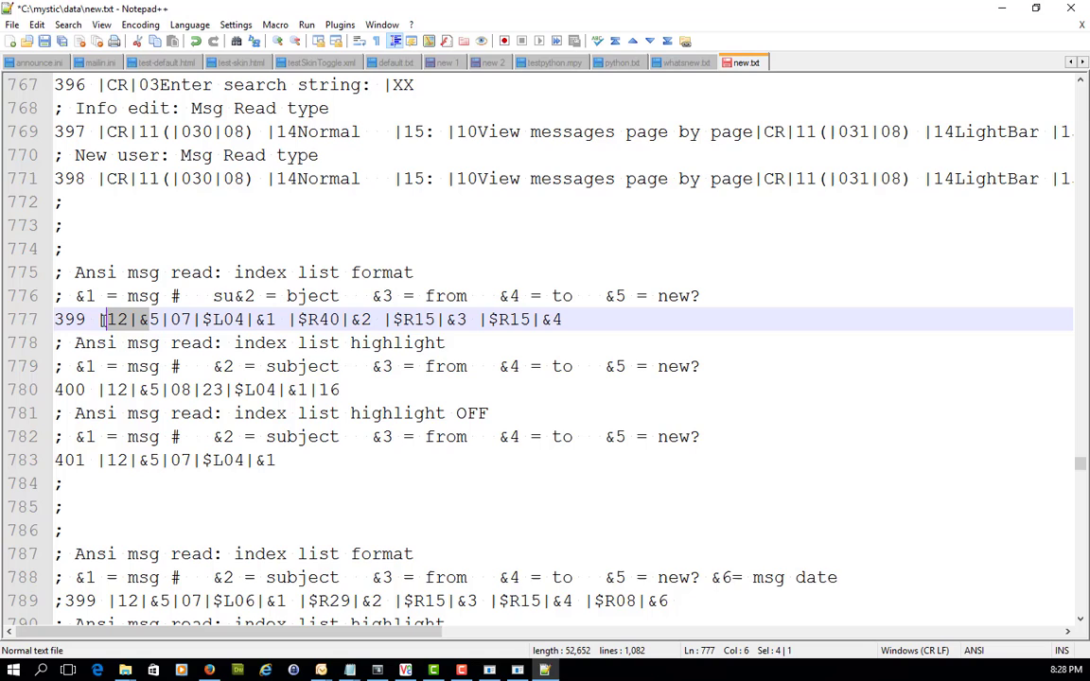
drag(98, 319, 140, 322)
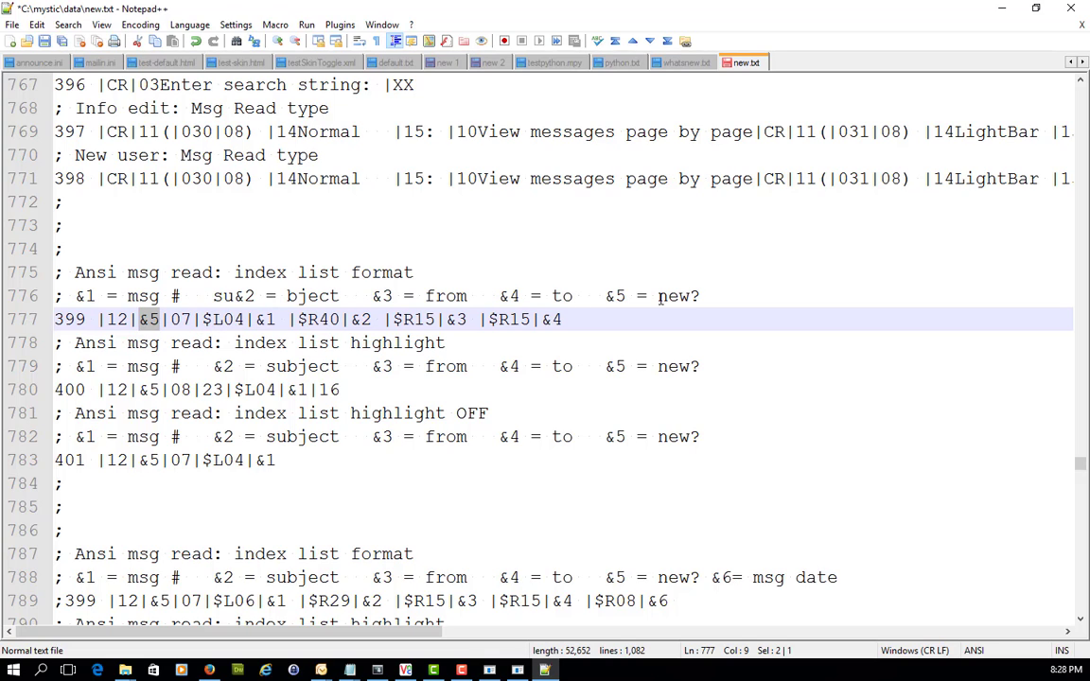
drag(659, 296, 694, 298)
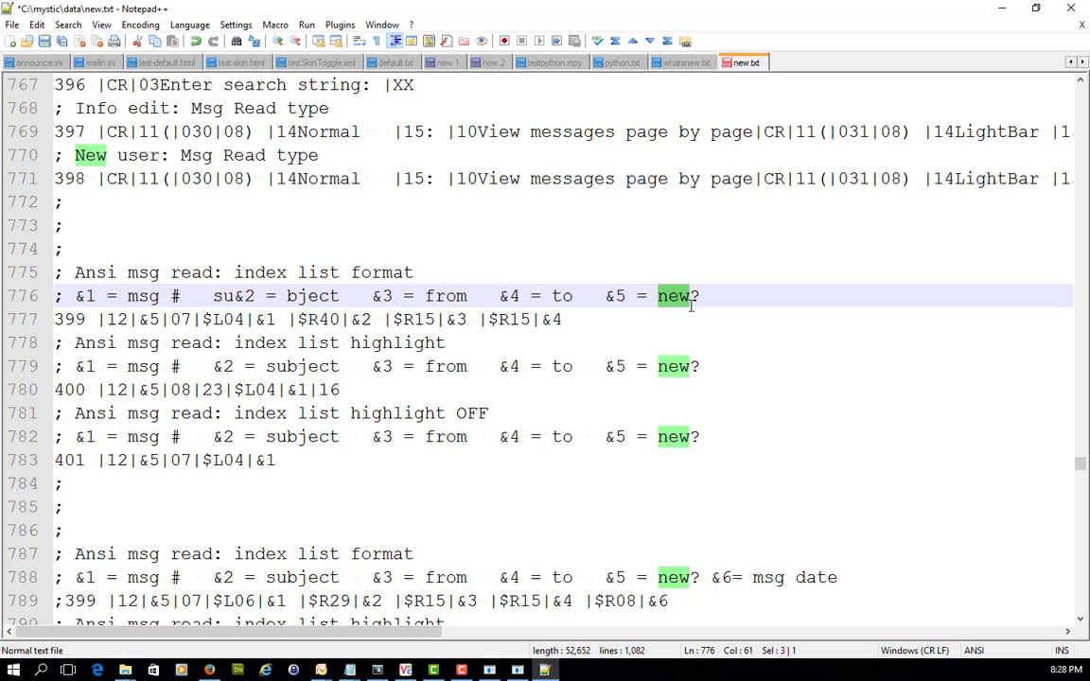
click(490, 320)
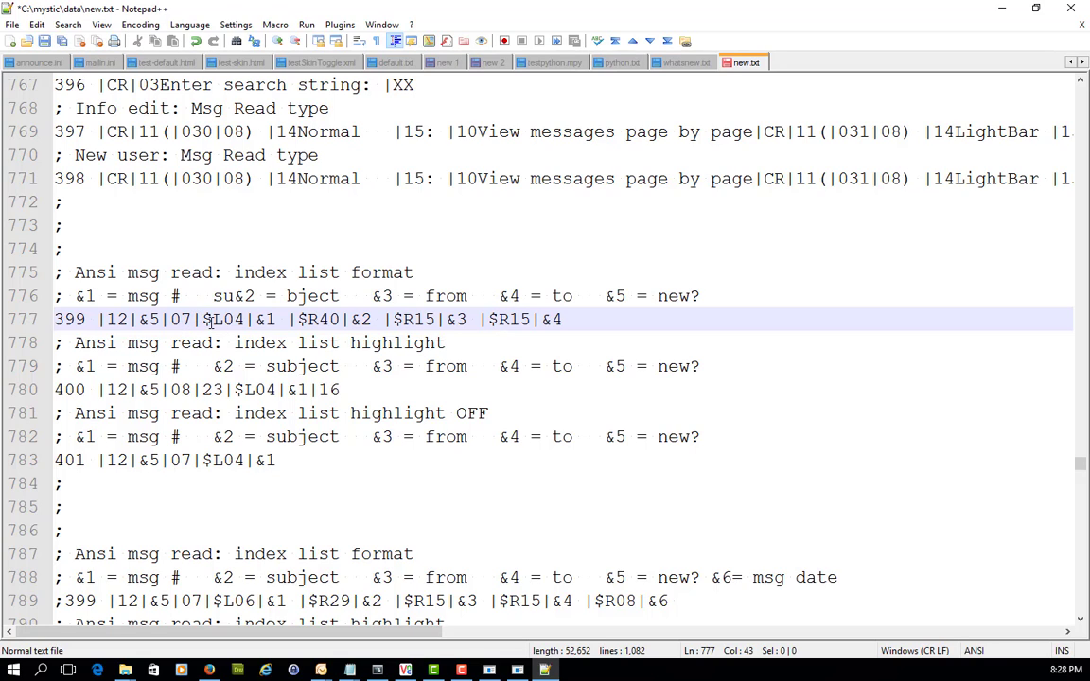
drag(203, 320, 244, 320)
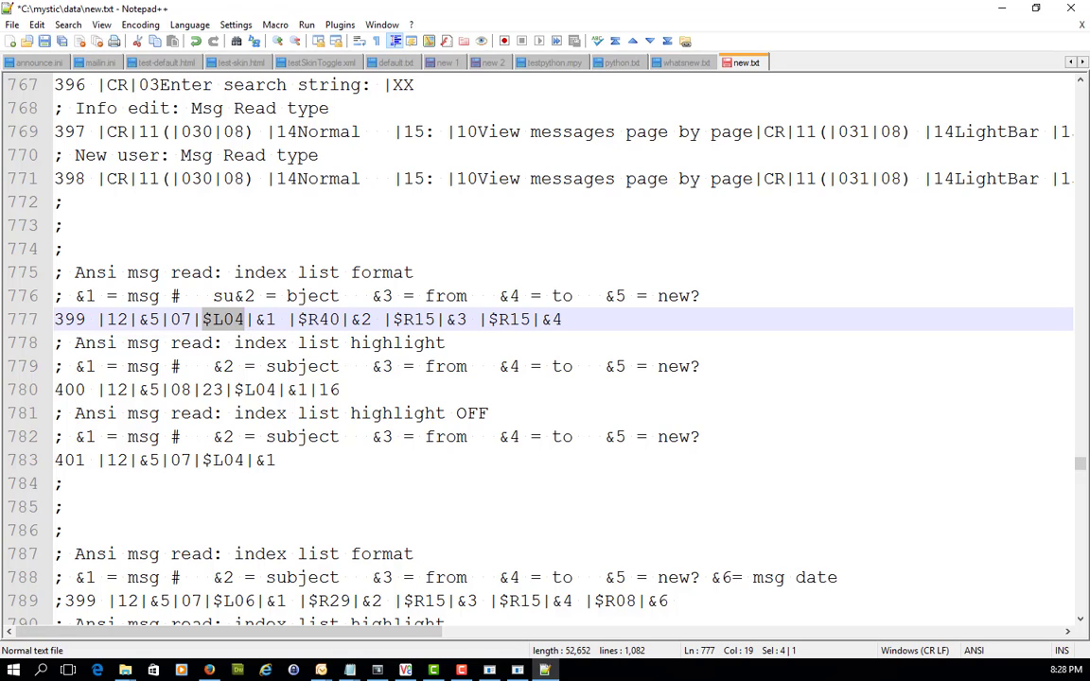
- Switch to the display_codes file in Notepad and locate section A.4 Text Formatting Codes
key(alt+Tab)
drag(19, 208, 397, 74)
double_click(397, 66)
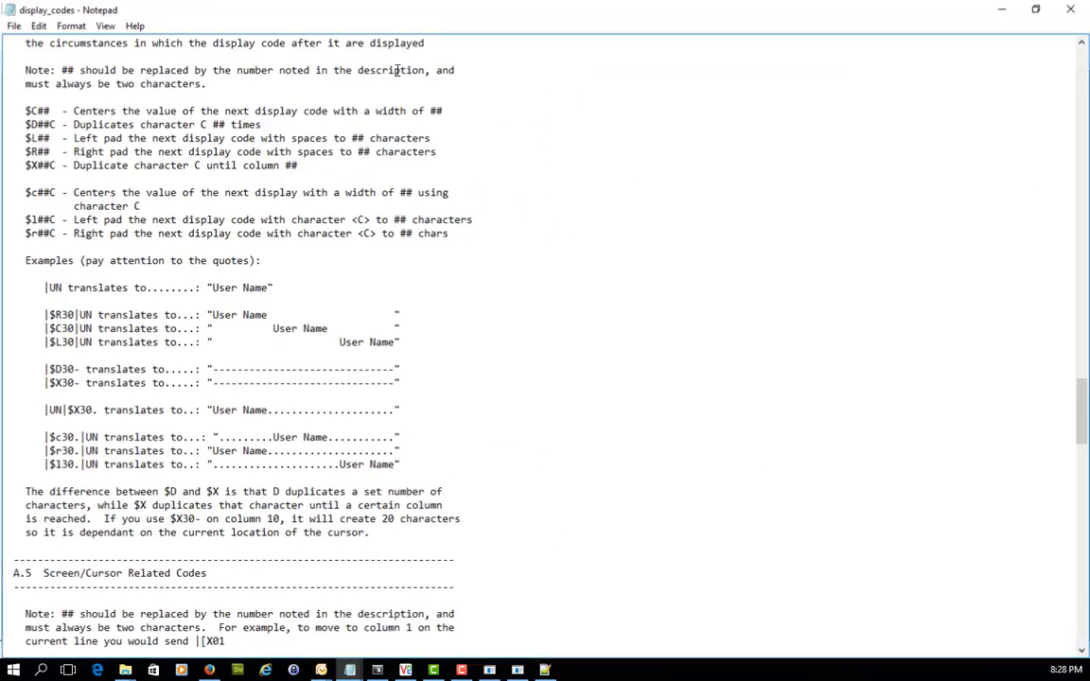
scroll(433, 139, up, 1)
scroll(432, 139, up, 2)
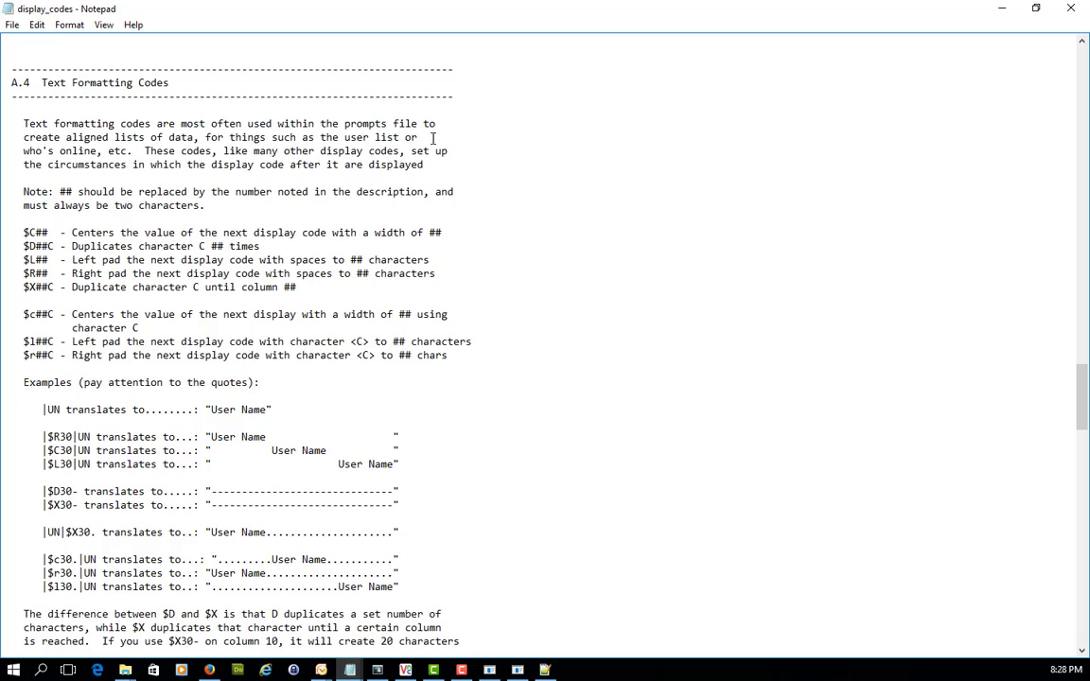
drag(12, 83, 174, 80)
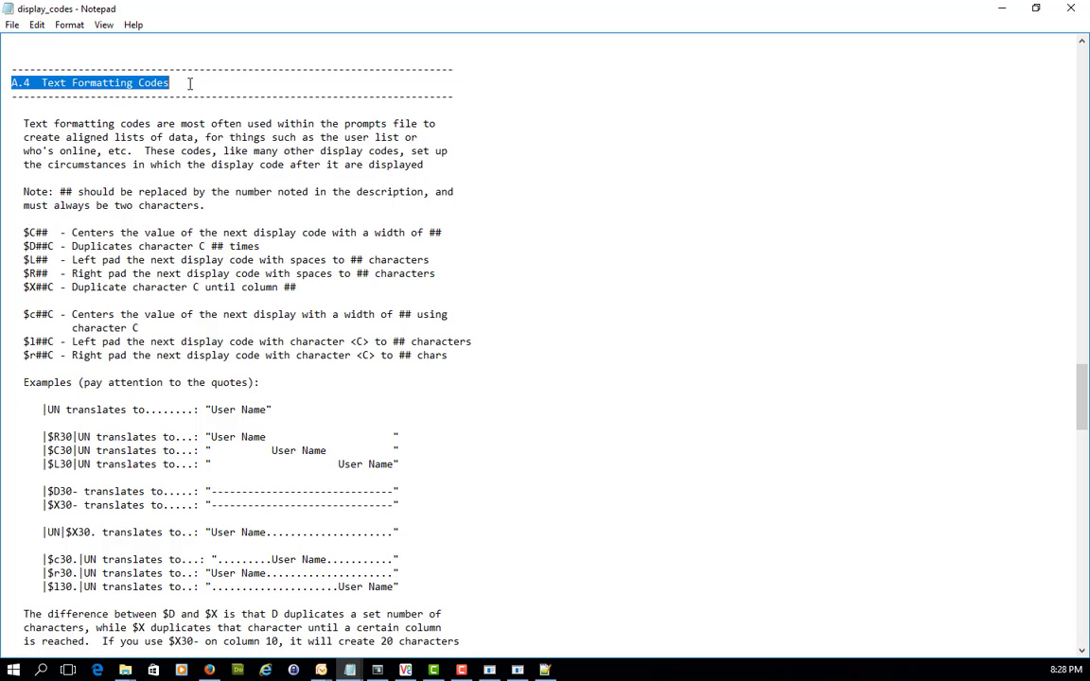
click(210, 79)
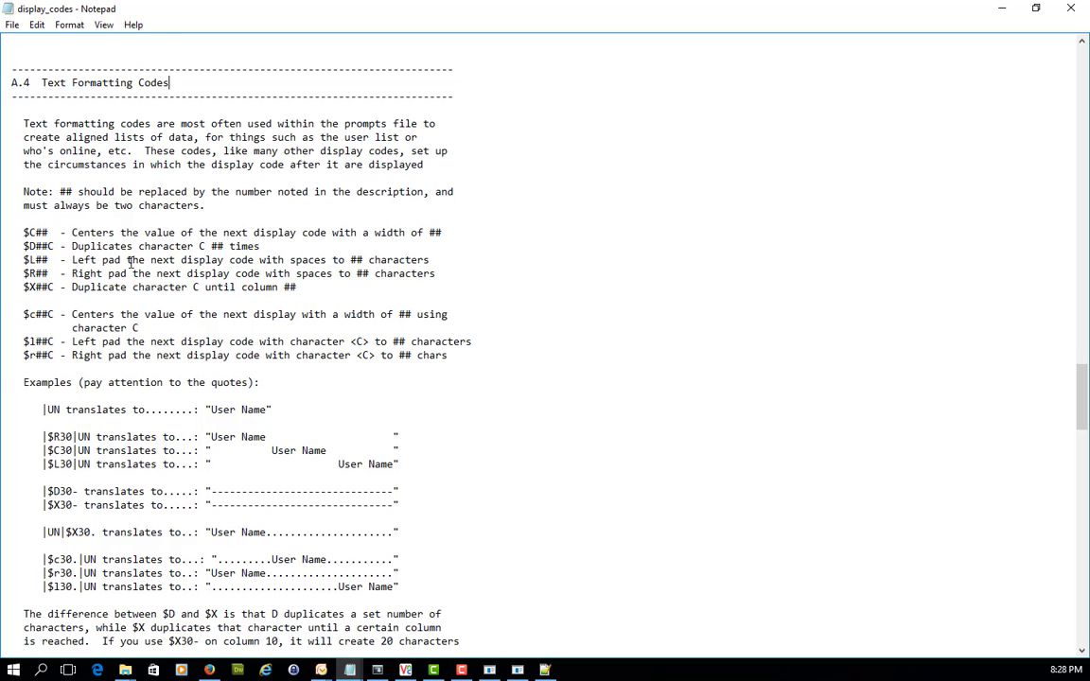
- Examine the $L## left pad description and the |$L30|UN example in the text formatting codes
scroll(119, 239, down, 1)
drag(28, 221, 452, 218)
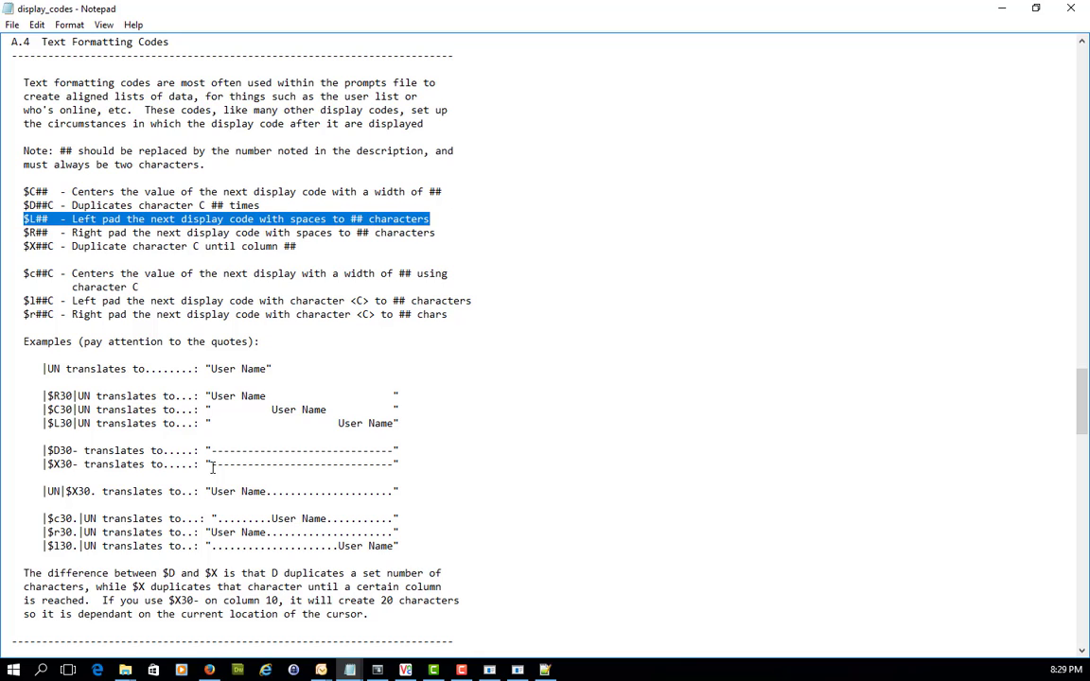
click(41, 426)
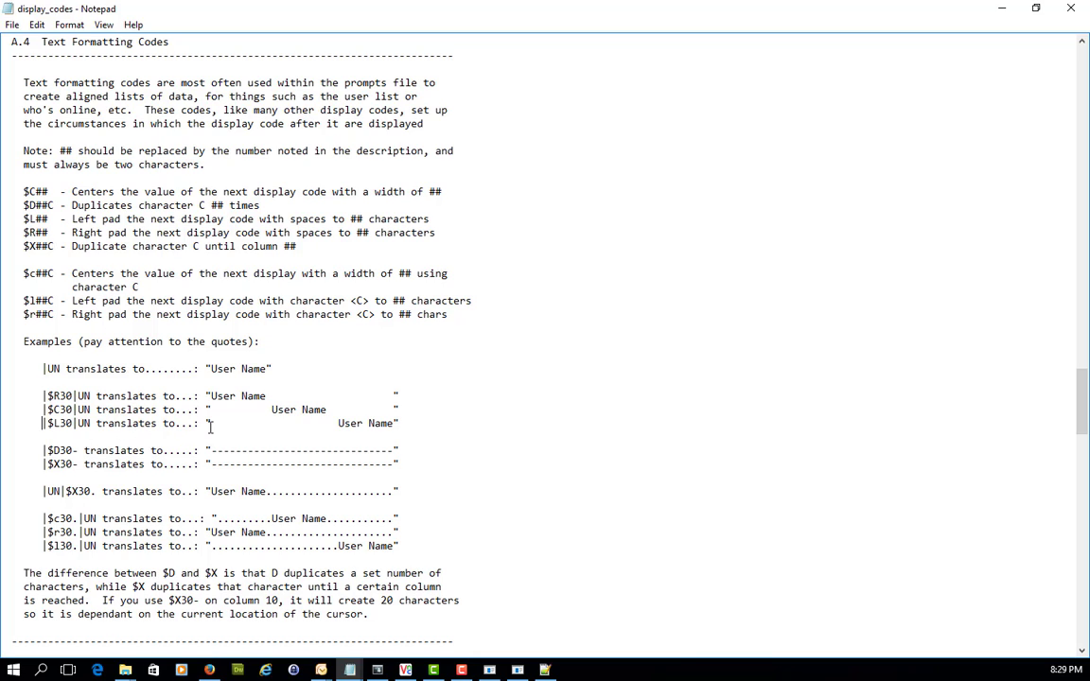
drag(210, 423, 337, 423)
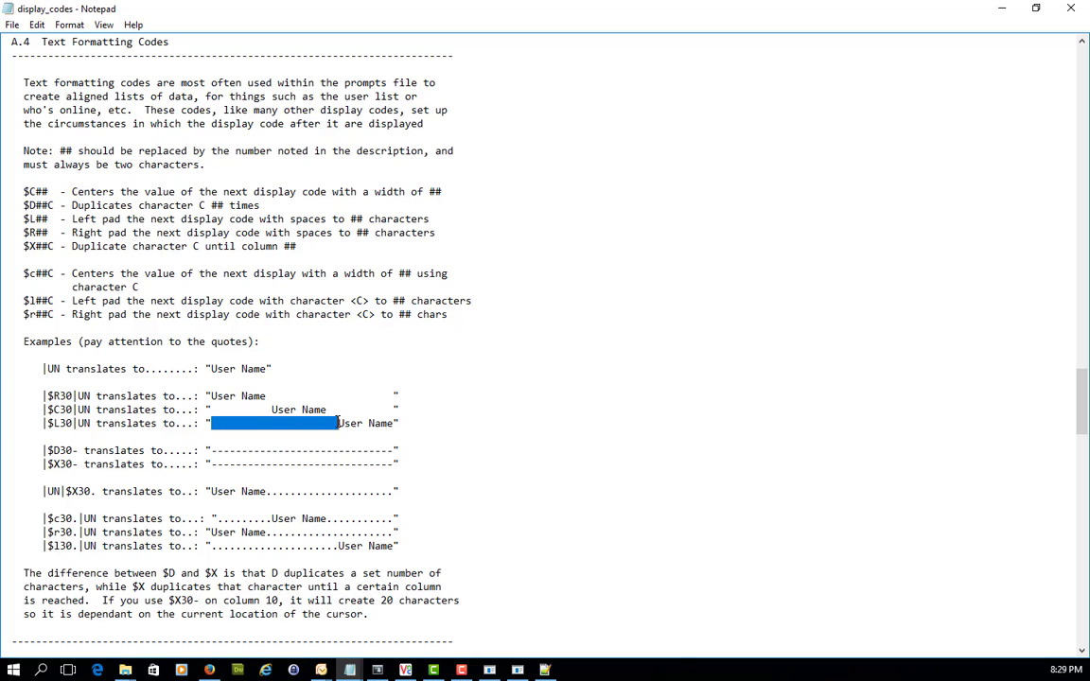
click(408, 428)
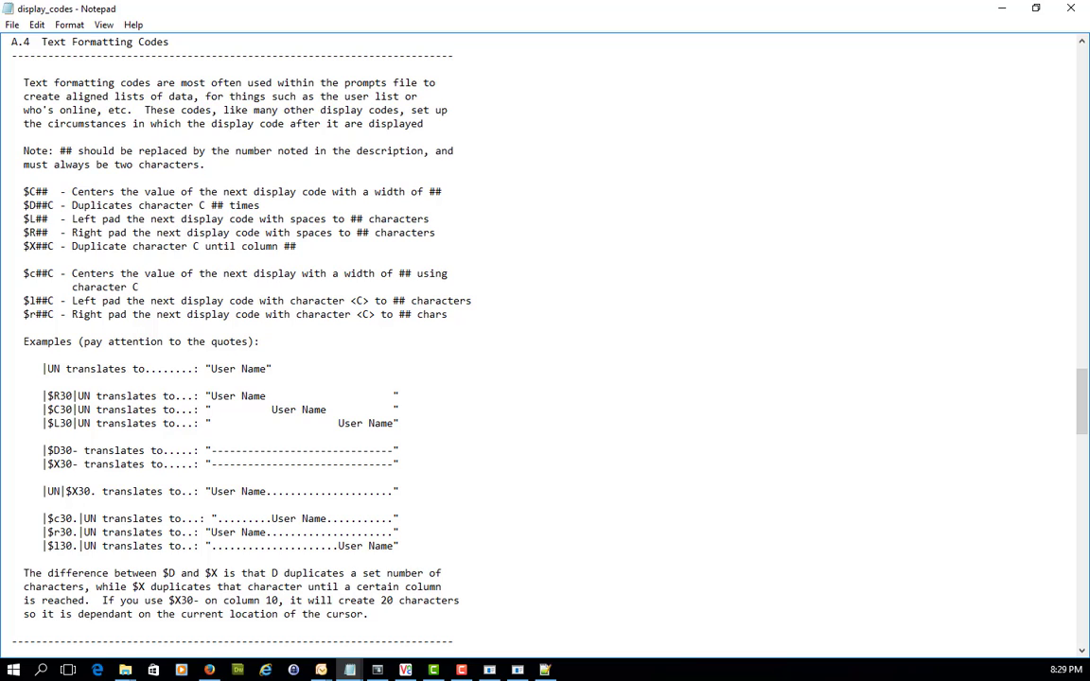
- Return to new.txt and examine the remaining codes of prompt 399 from &1 onwards, plus prompts 400 and 401
click(1004, 14)
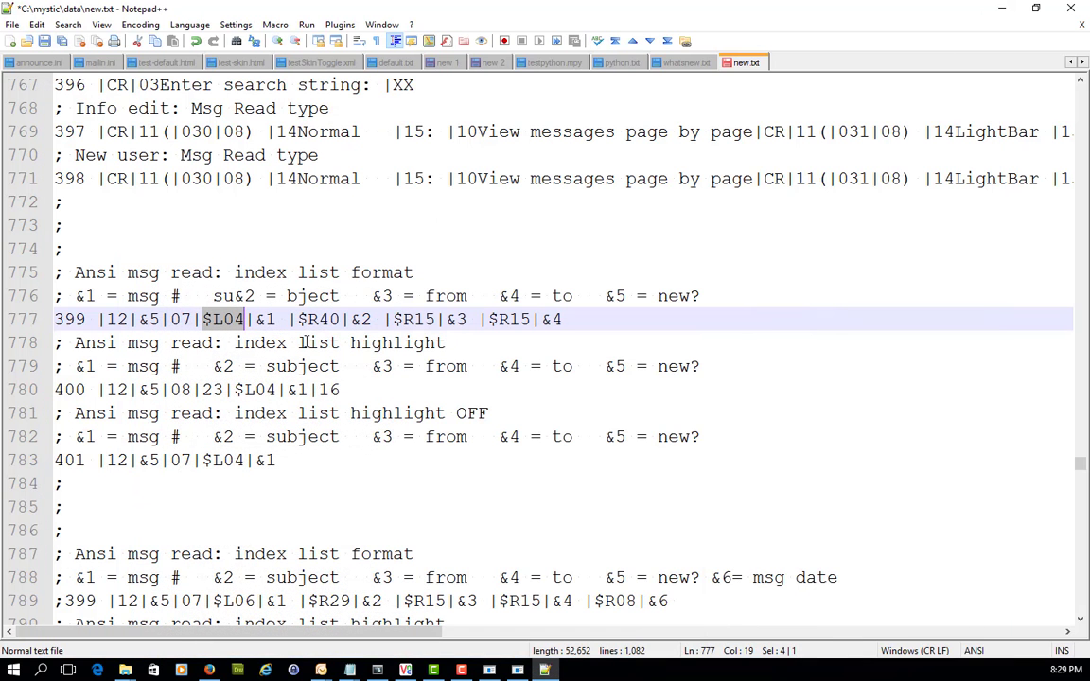
drag(255, 319, 287, 319)
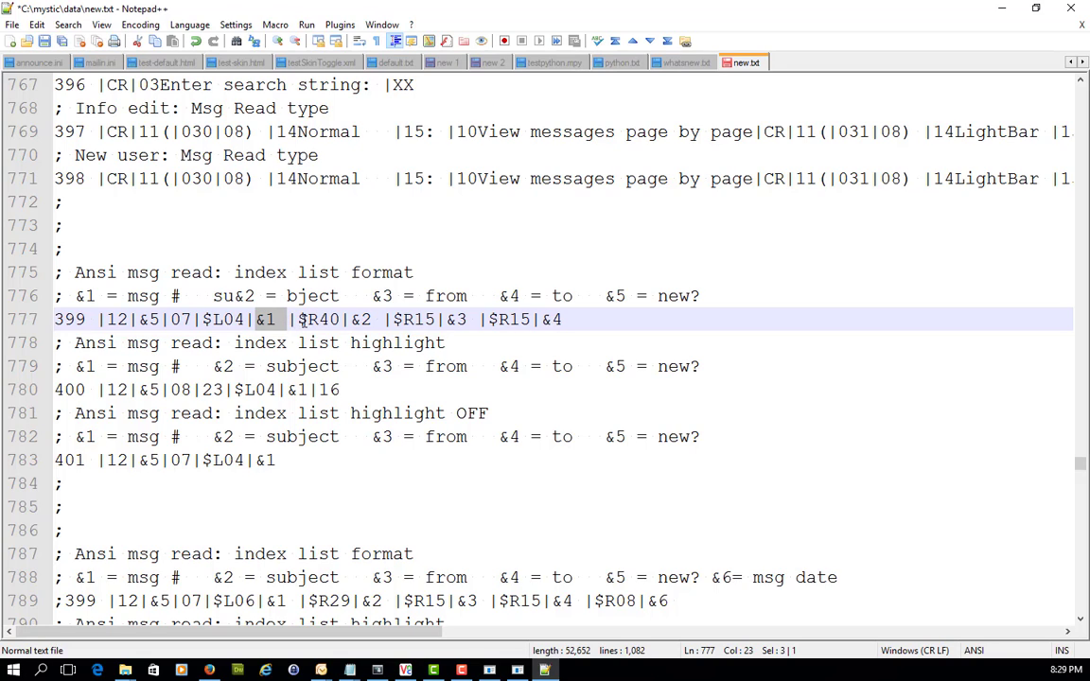
drag(307, 319, 339, 319)
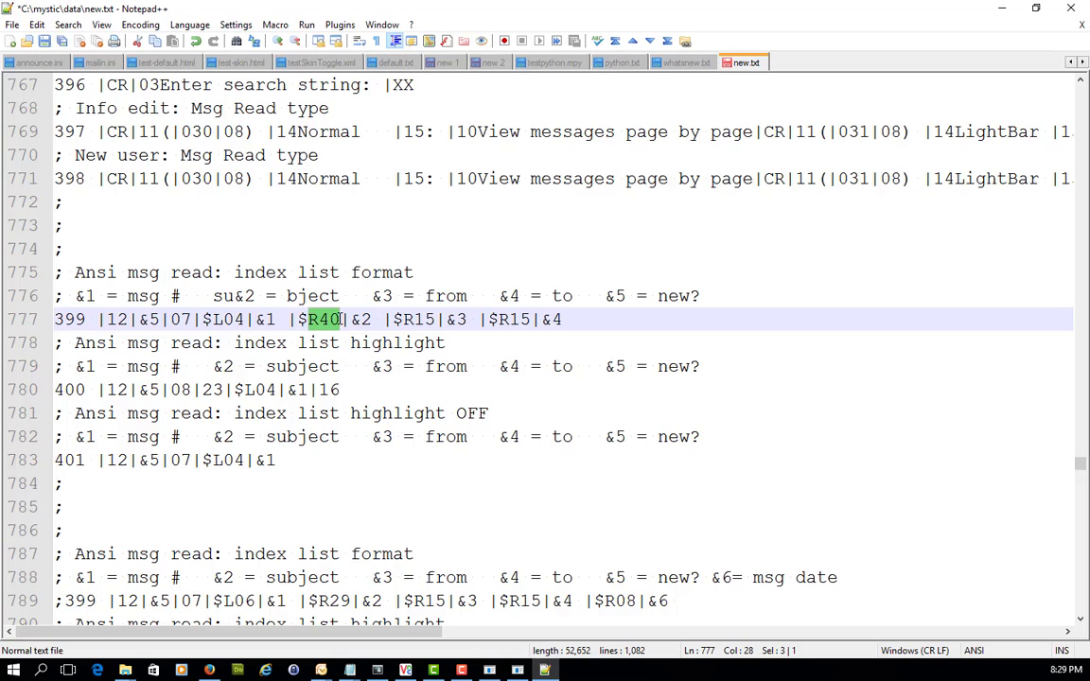
click(372, 319)
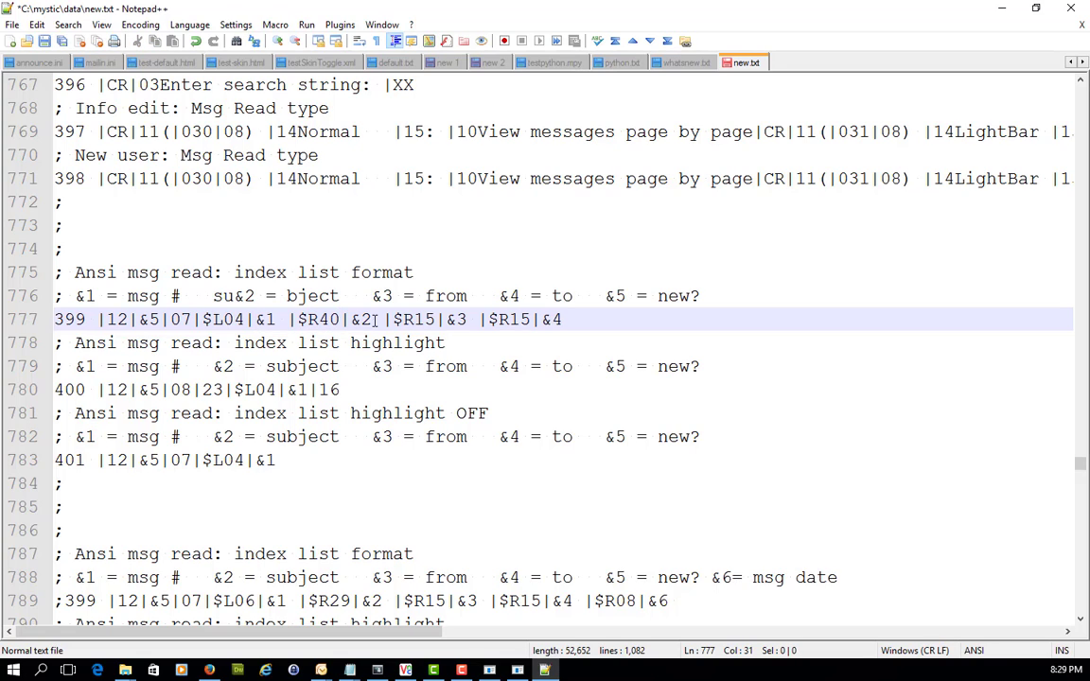
click(467, 319)
drag(55, 390, 90, 390)
drag(55, 460, 75, 460)
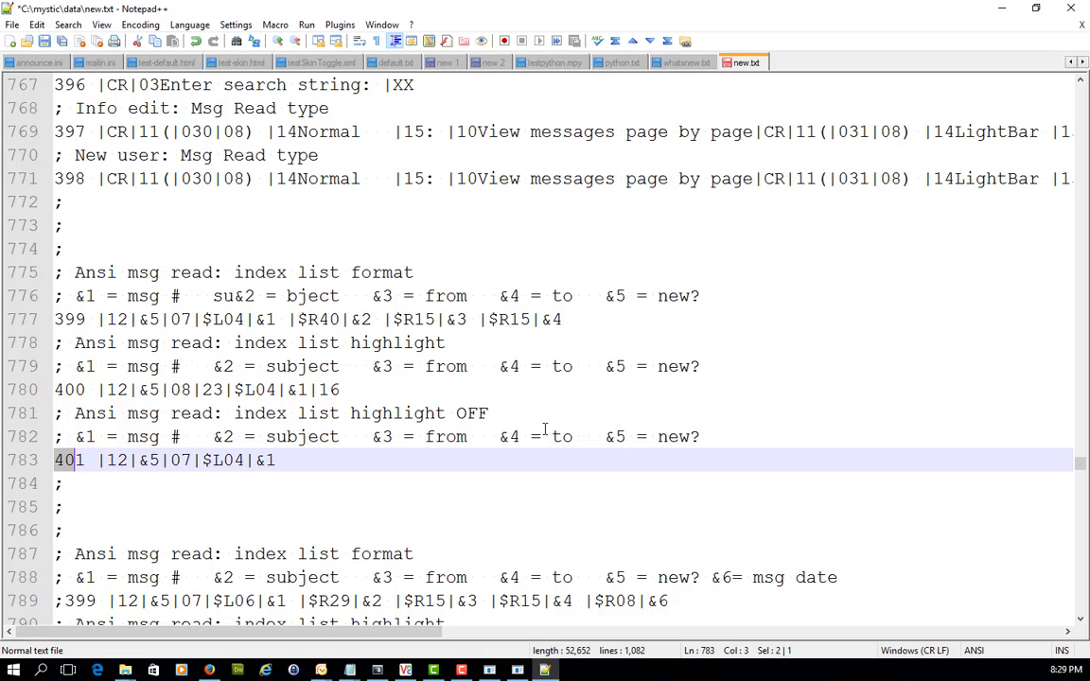
- Switch to the Mystic BBS Message Index Listing and move the highlight between messages to compare the highlighted and normal numbers
click(489, 670)
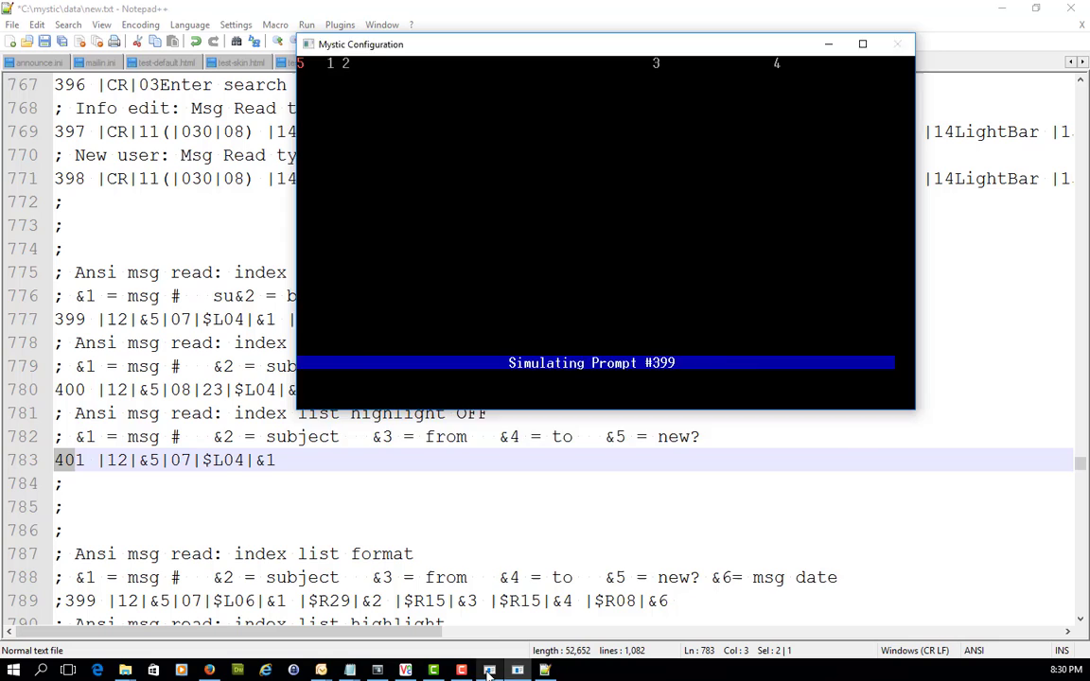
click(492, 670)
key(Up)
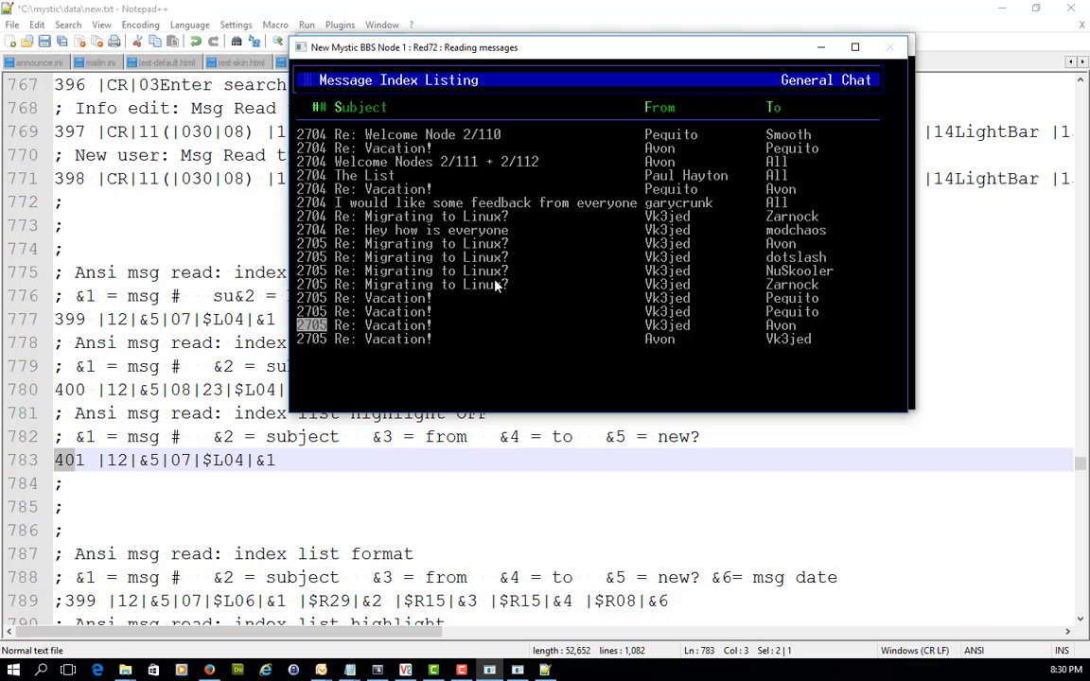
key(Up)
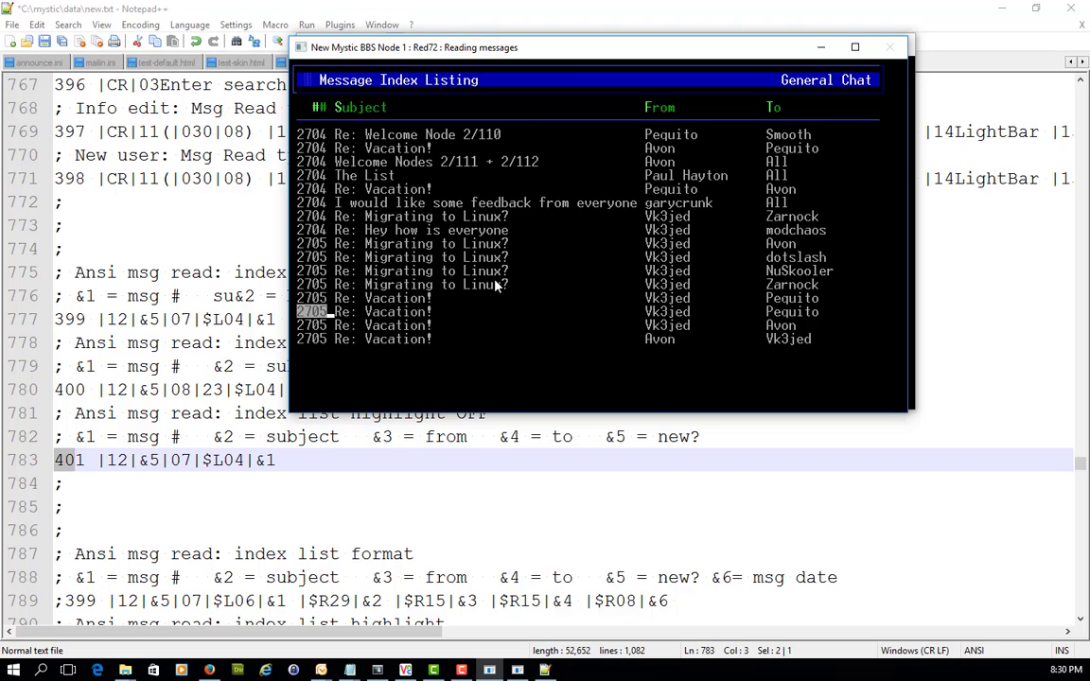
key(Down)
- Return to new.txt and examine the commented-out alternative prompts 399 to 401, including the &6 message date code and the alternative 399 line
click(170, 388)
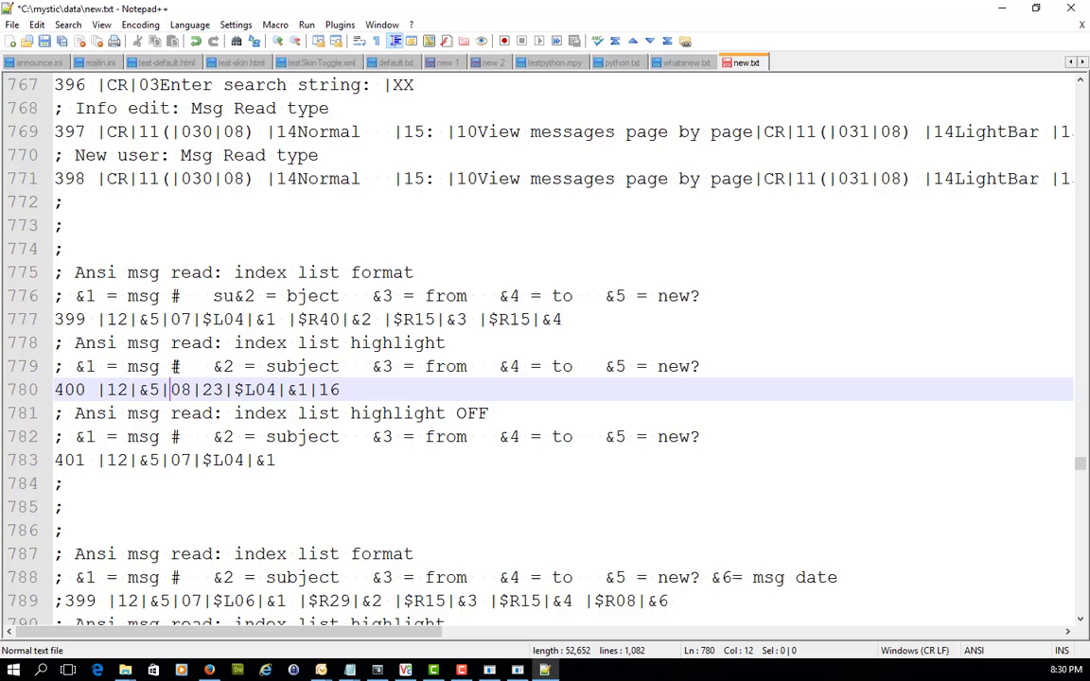
scroll(328, 248, down, 3)
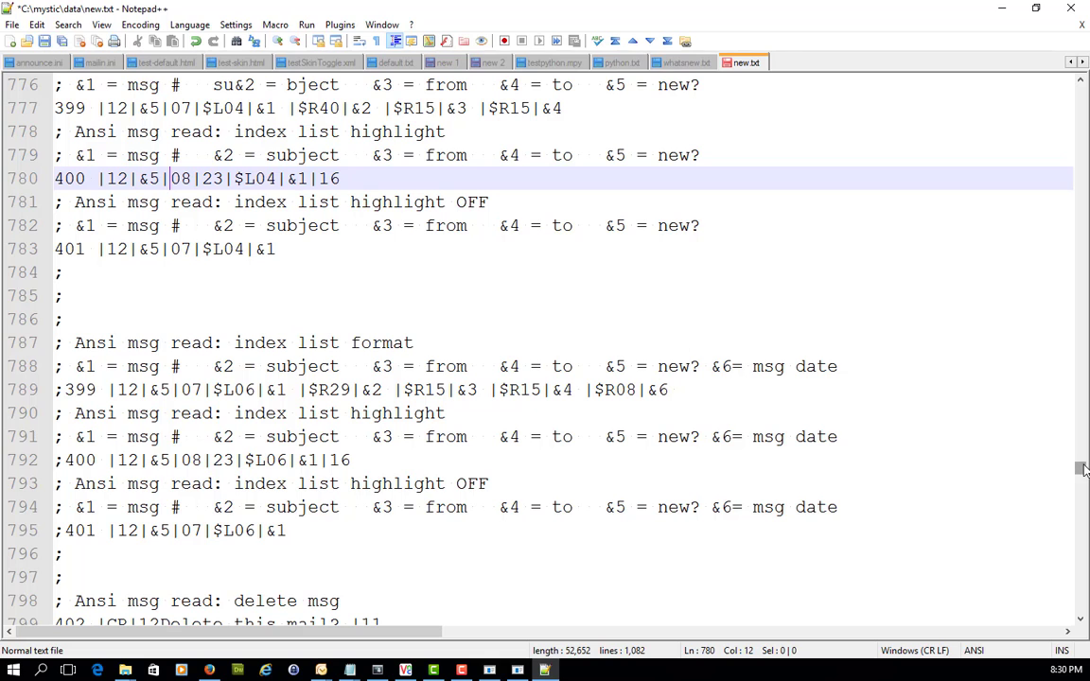
drag(1082, 468, 1081, 470)
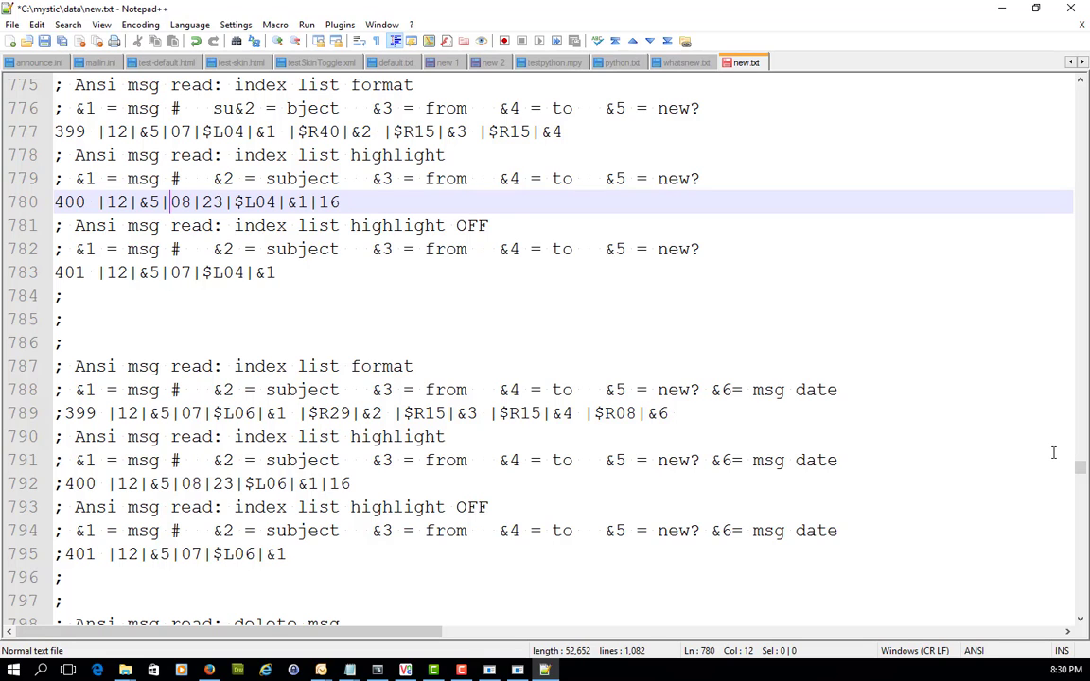
scroll(1053, 454, up, 1)
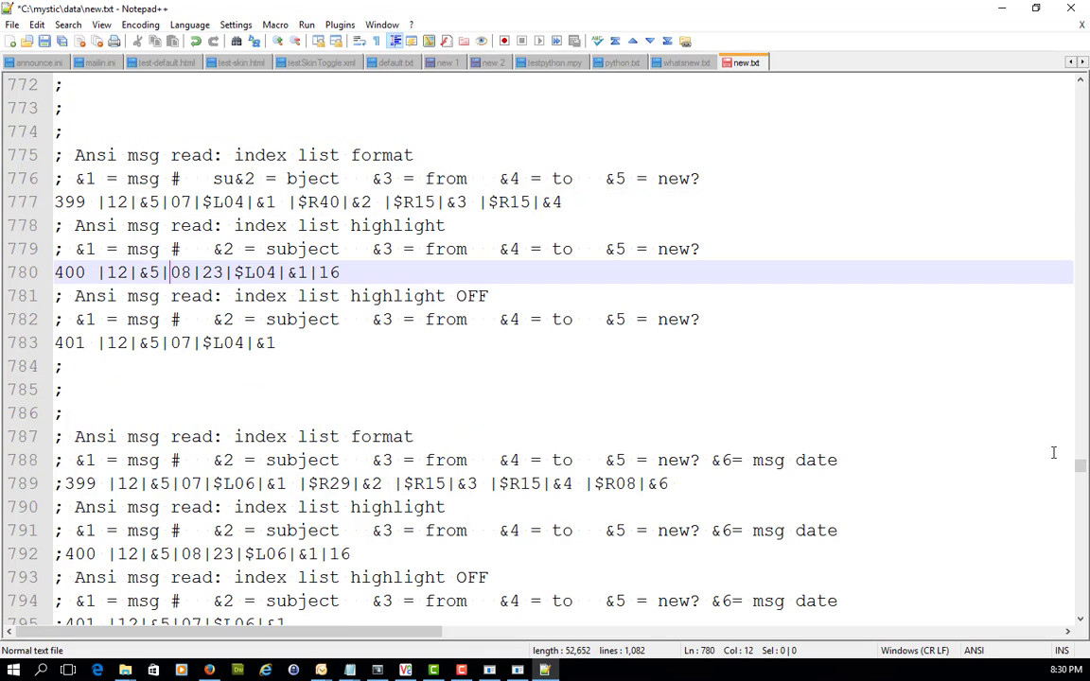
click(1081, 621)
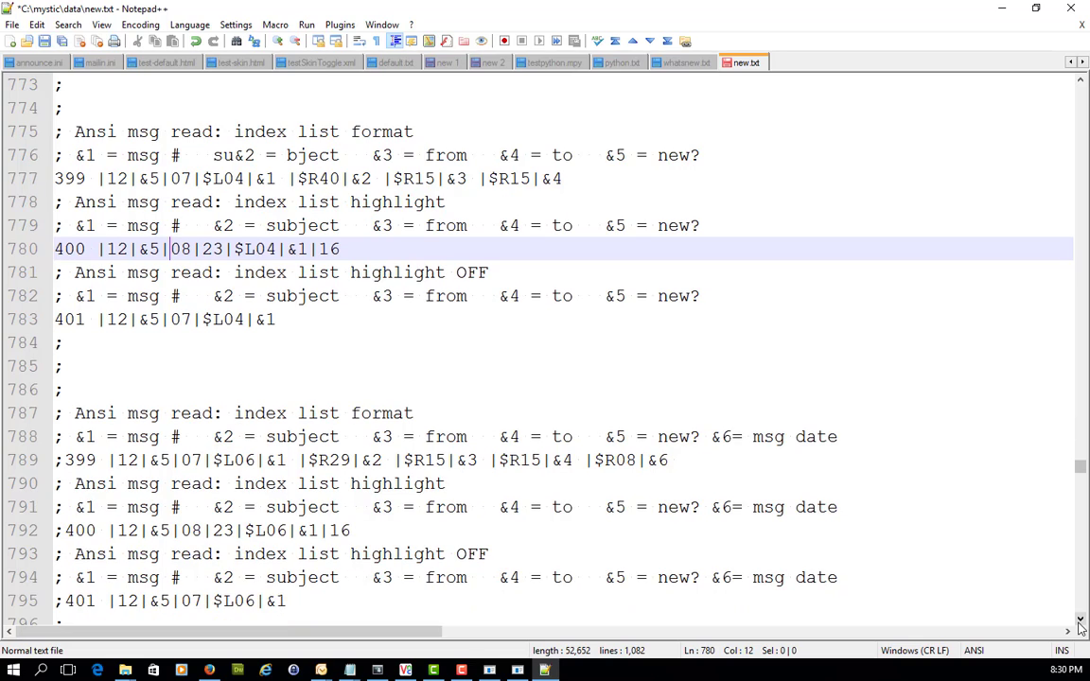
click(1080, 622)
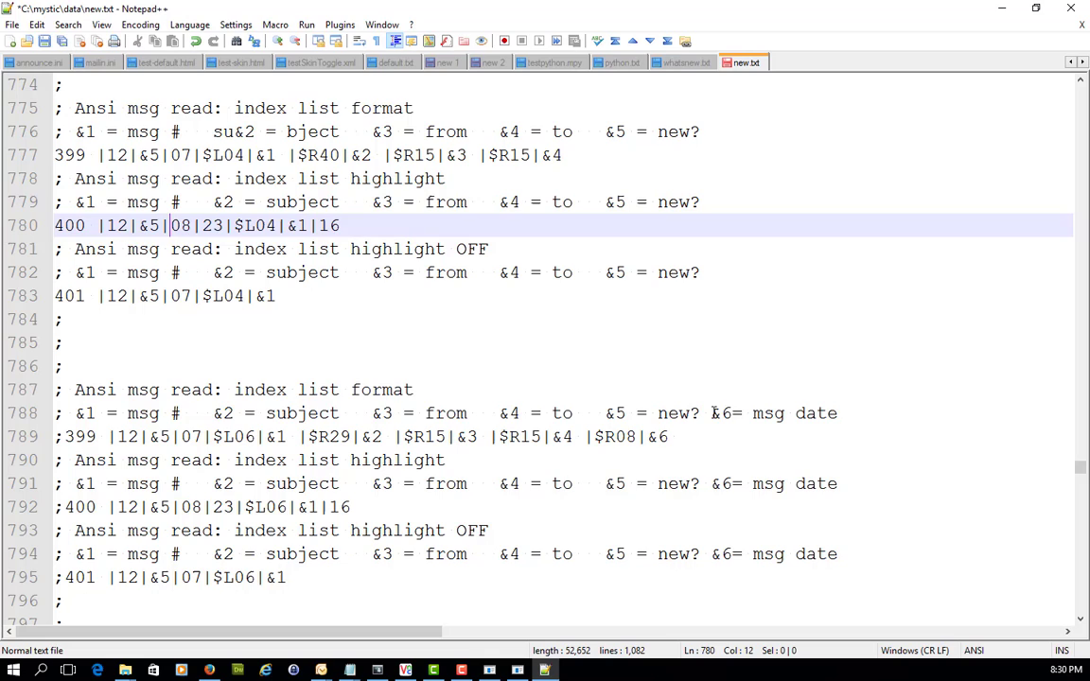
drag(712, 413, 841, 417)
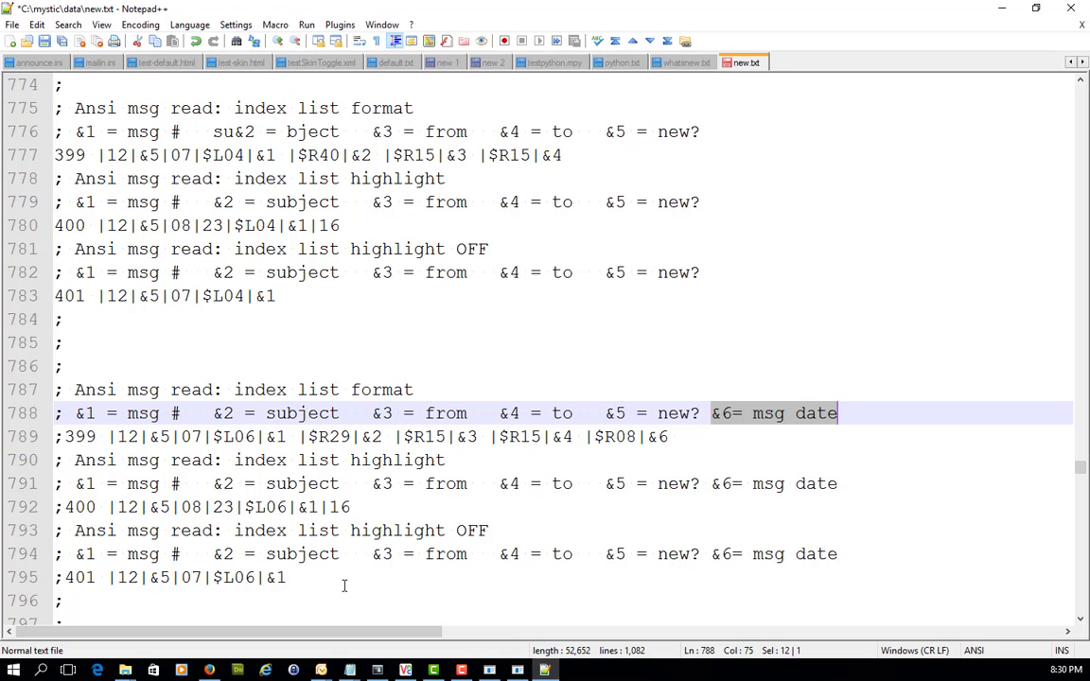
click(65, 436)
drag(65, 437, 681, 436)
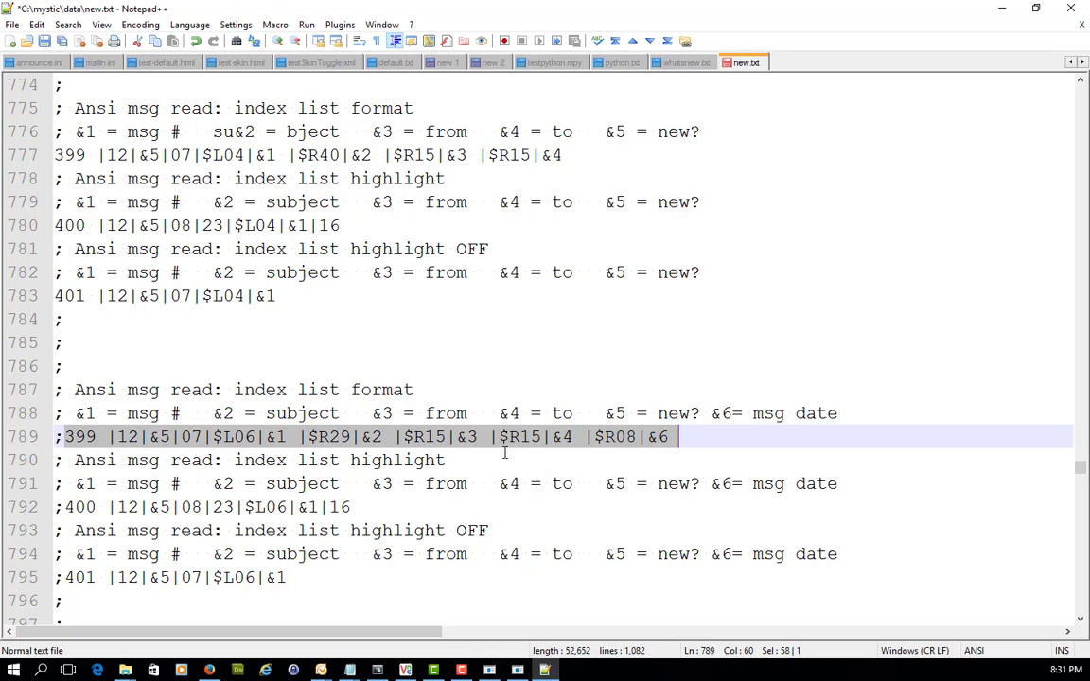
- Switch to Mystic Configuration, leave the prompt 399 simulation, and review prompts 399 to 401 in the prompt editor
click(518, 670)
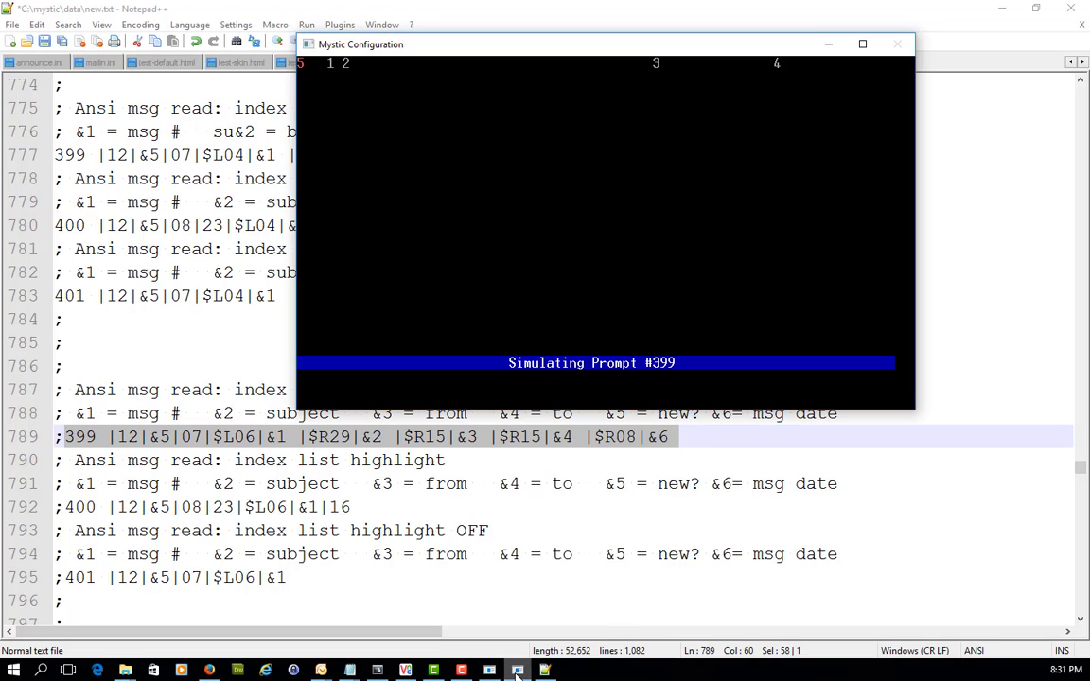
right_click(536, 269)
key(Escape)
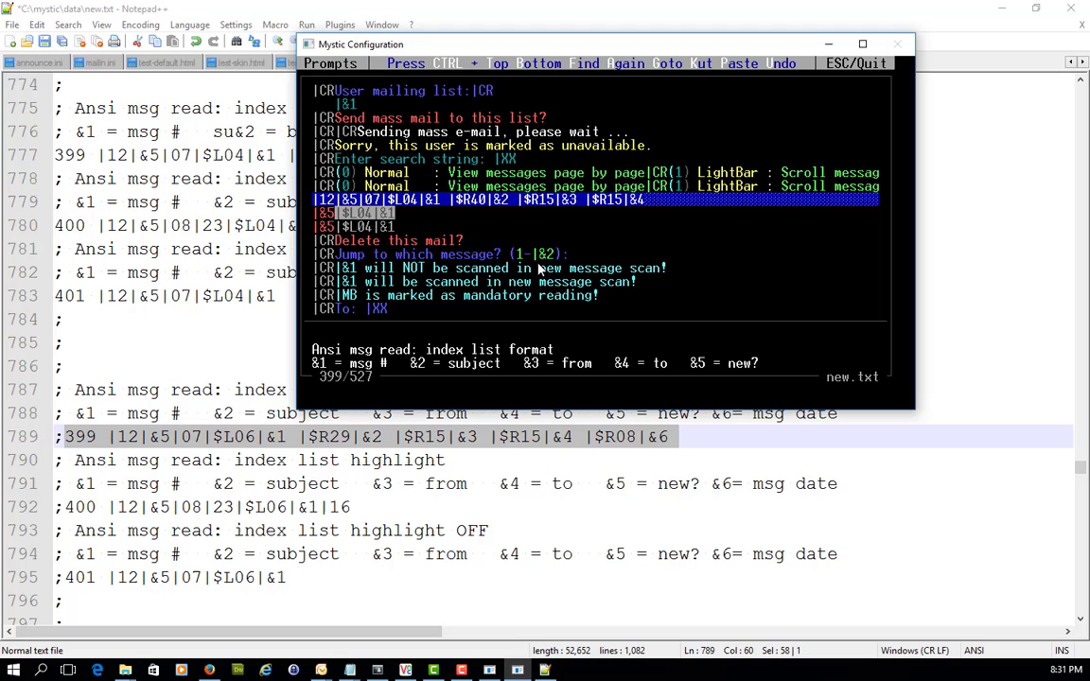
key(Delete)
text(6)
key(BackSpace)
text(5)
key(Down)
key(Down)
key(Up)
key(Up)
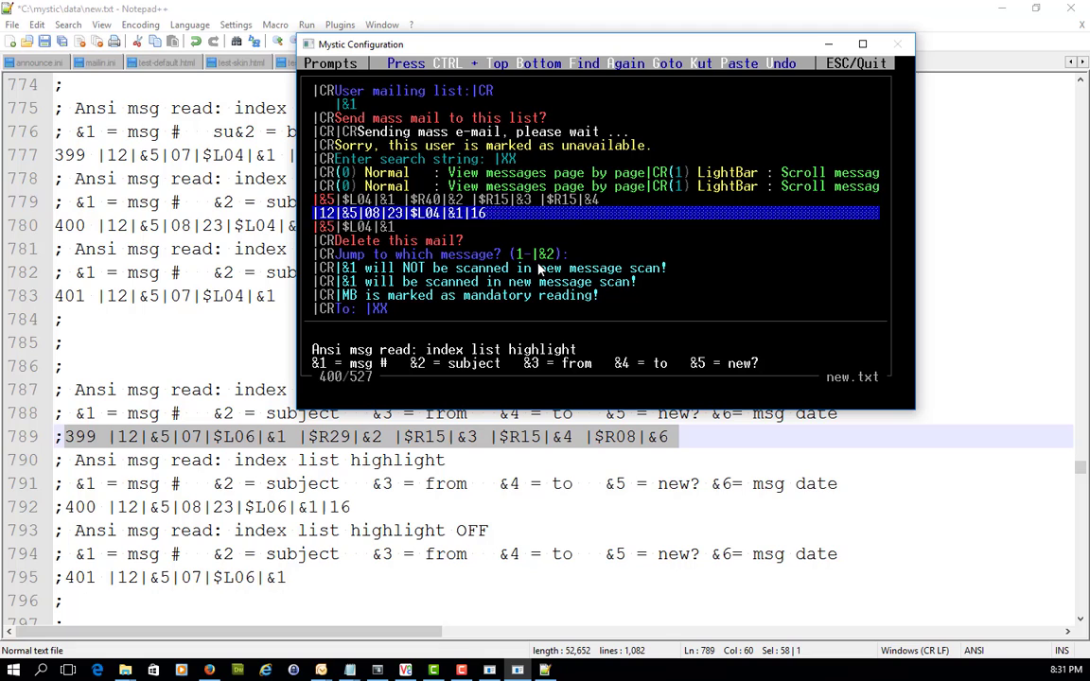
key(Down)
key(Down)
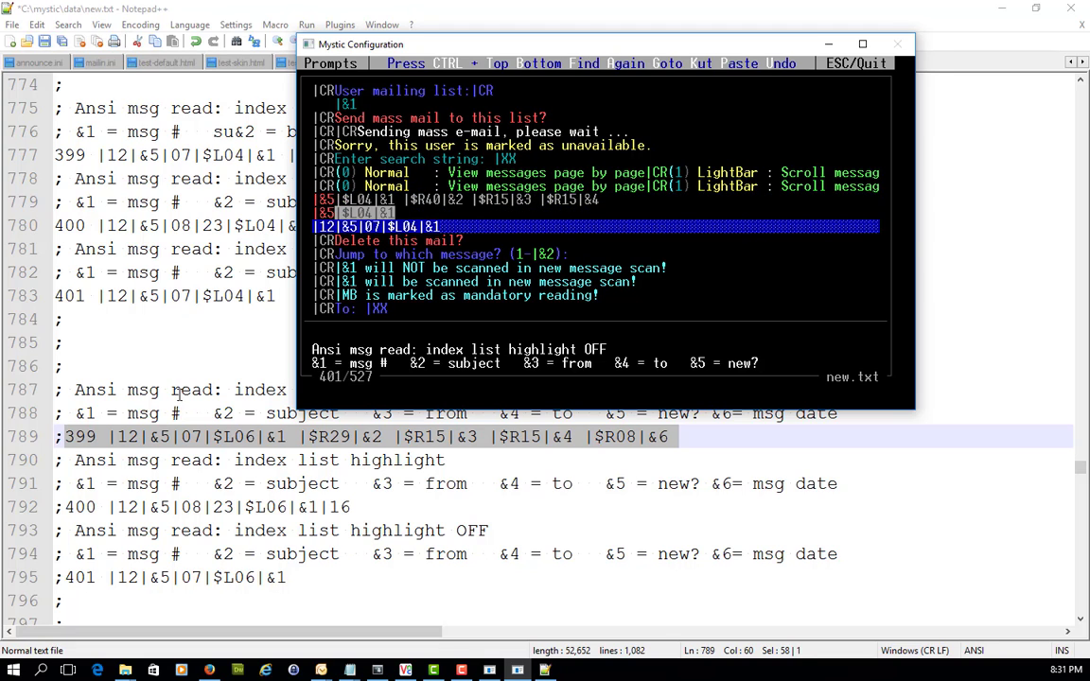
- Compare prompt 401 in new.txt with its entry in the Mystic Configuration prompt editor
click(175, 319)
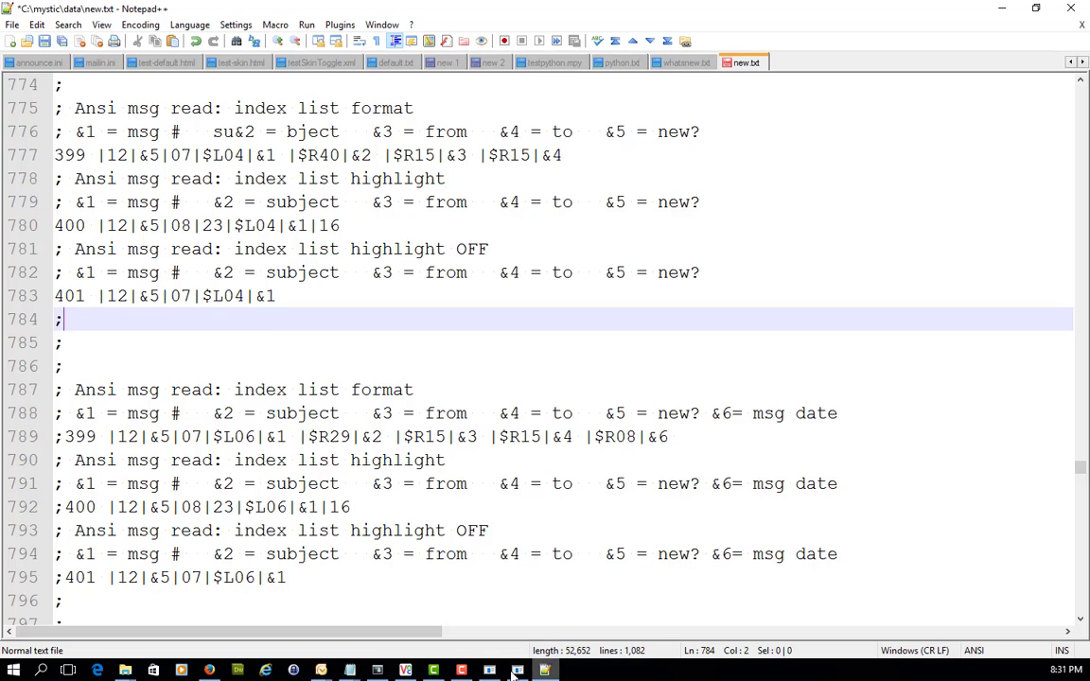
key(alt+Tab)
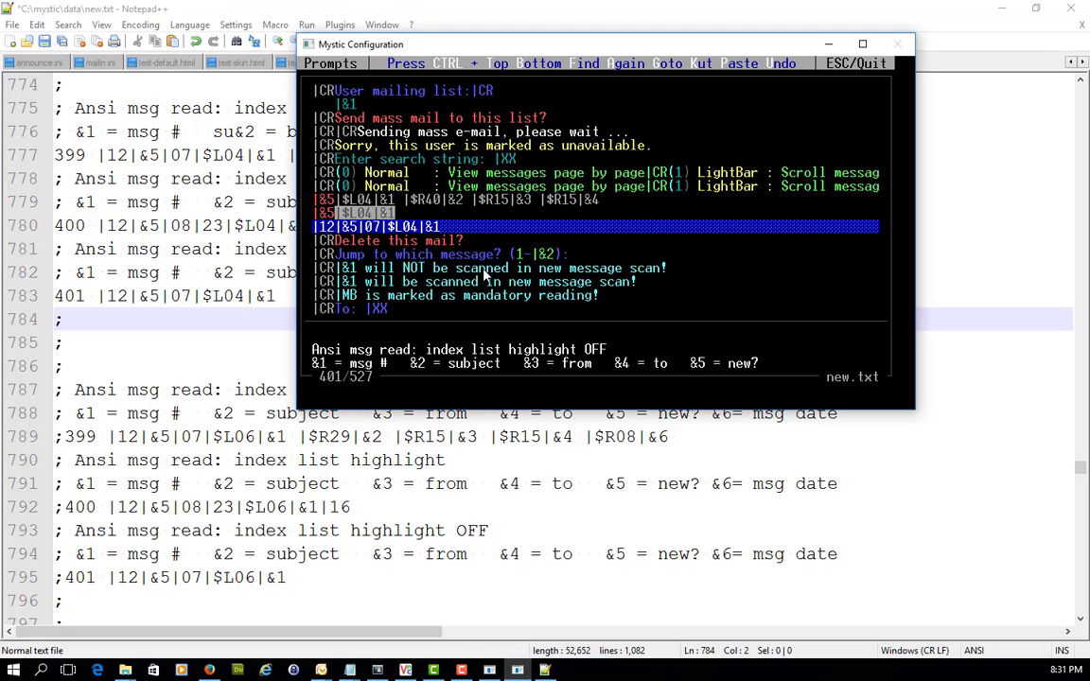
click(482, 269)
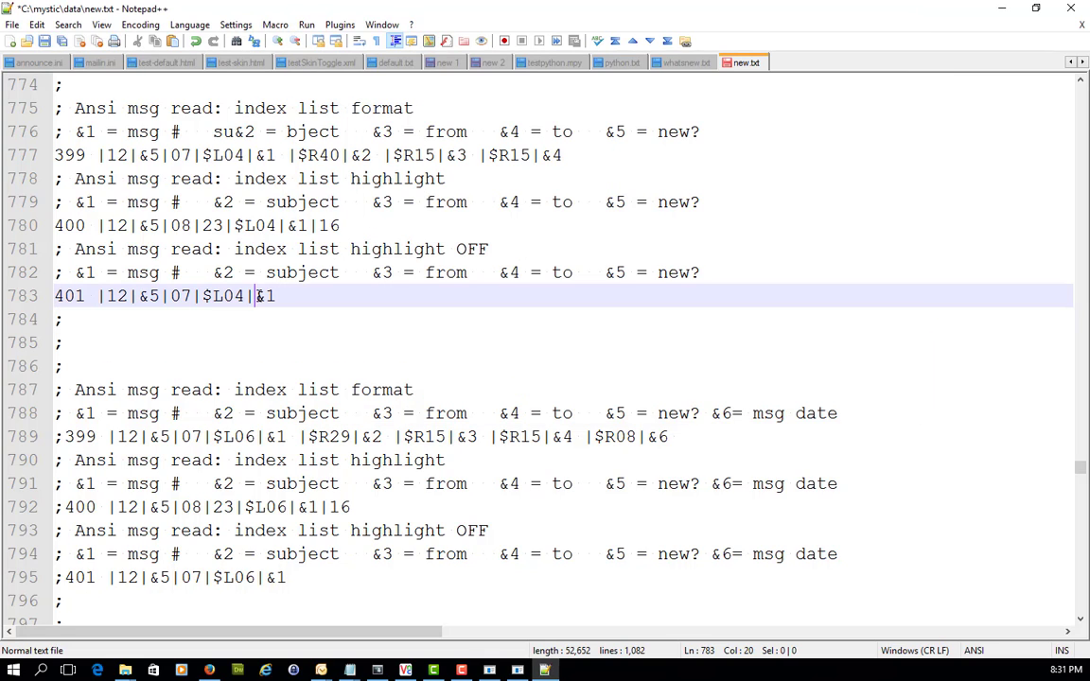
click(251, 296)
- Switch to Mystic Configuration and simulate prompts 400, 401 and 399 in the prompt editor
click(519, 671)
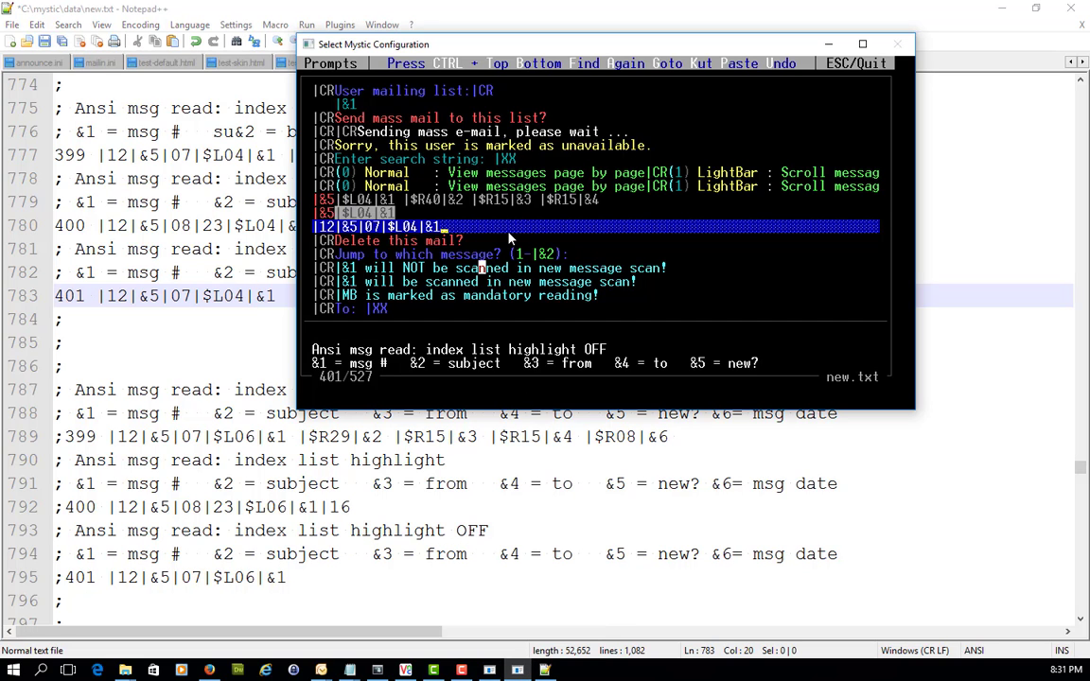
key(Up)
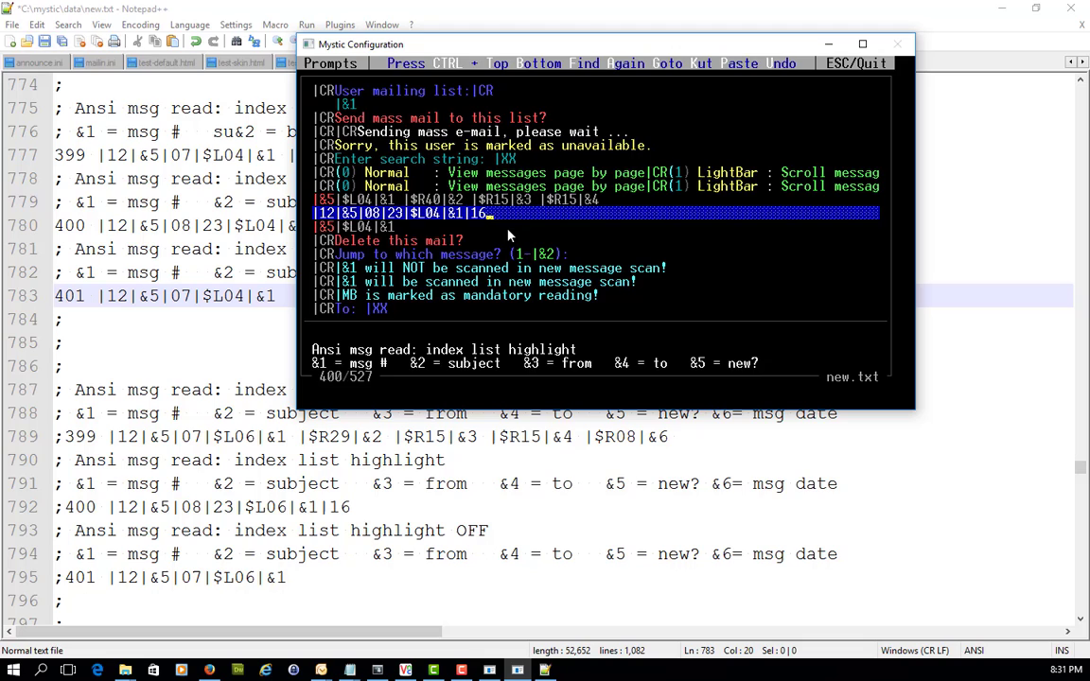
key(Return)
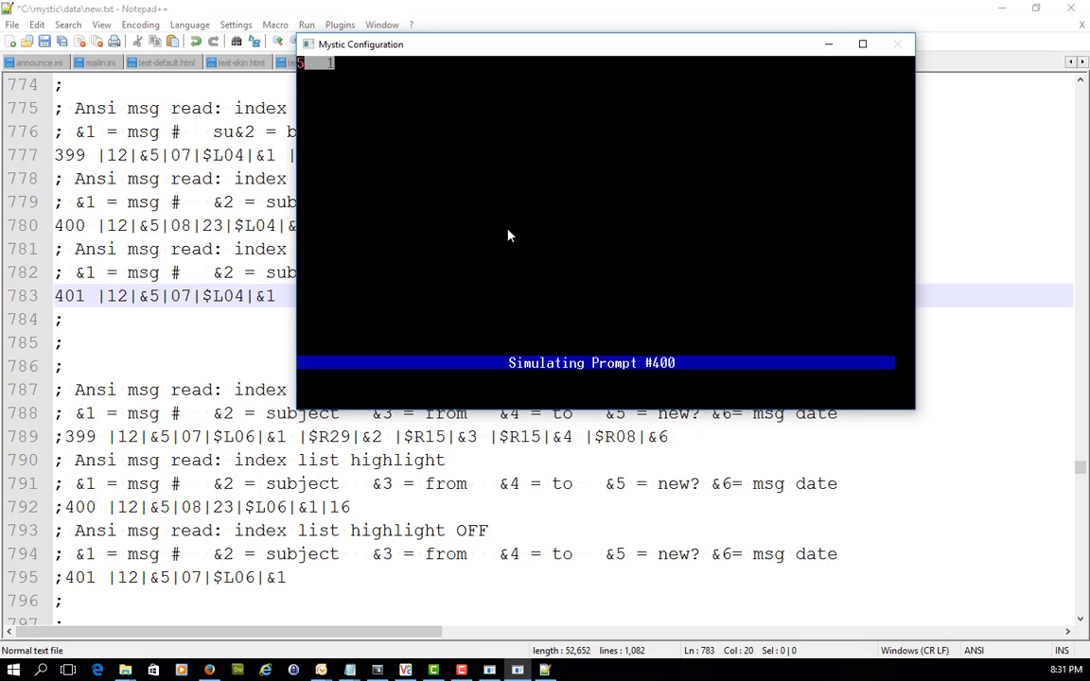
key(Escape)
key(Down)
key(Return)
key(Escape)
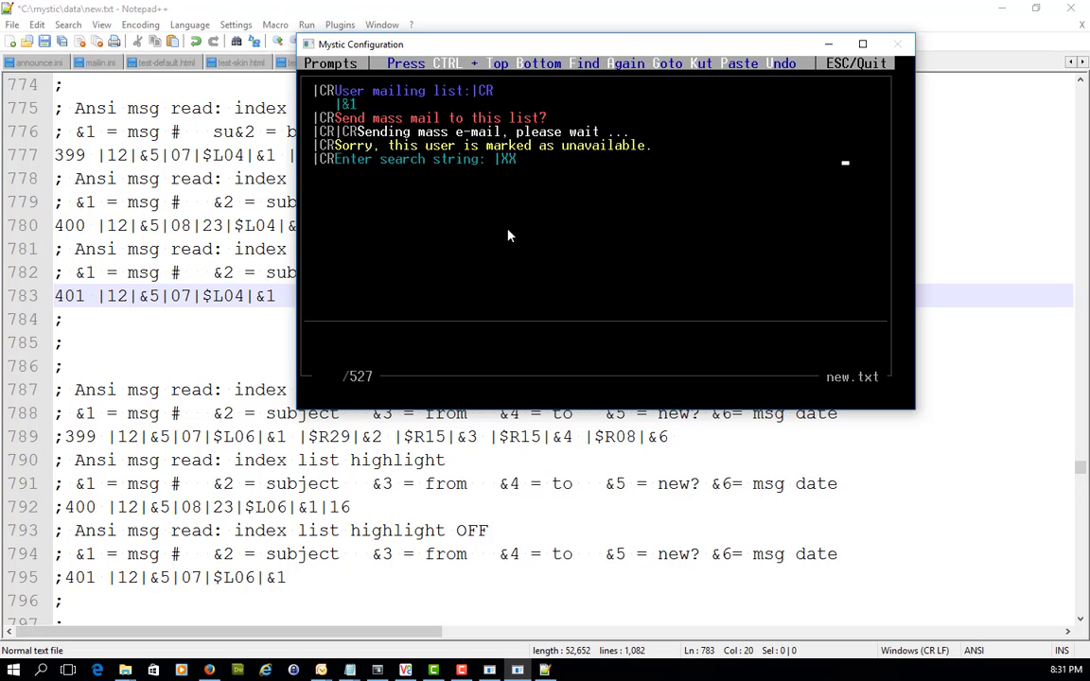
key(Up)
key(Up)
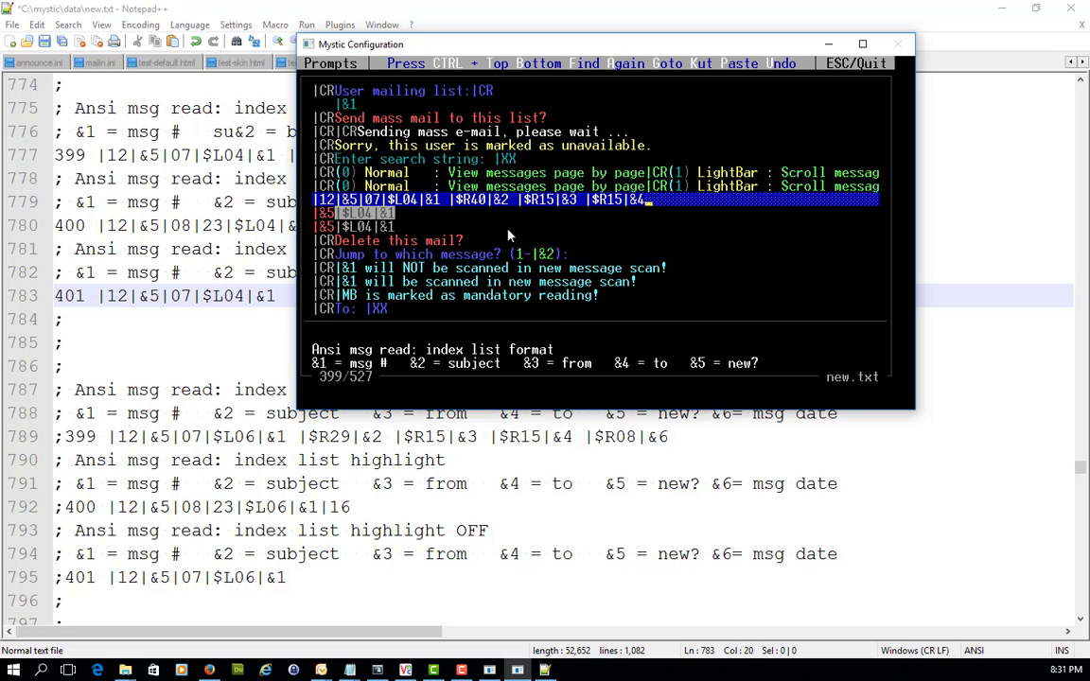
key(Return)
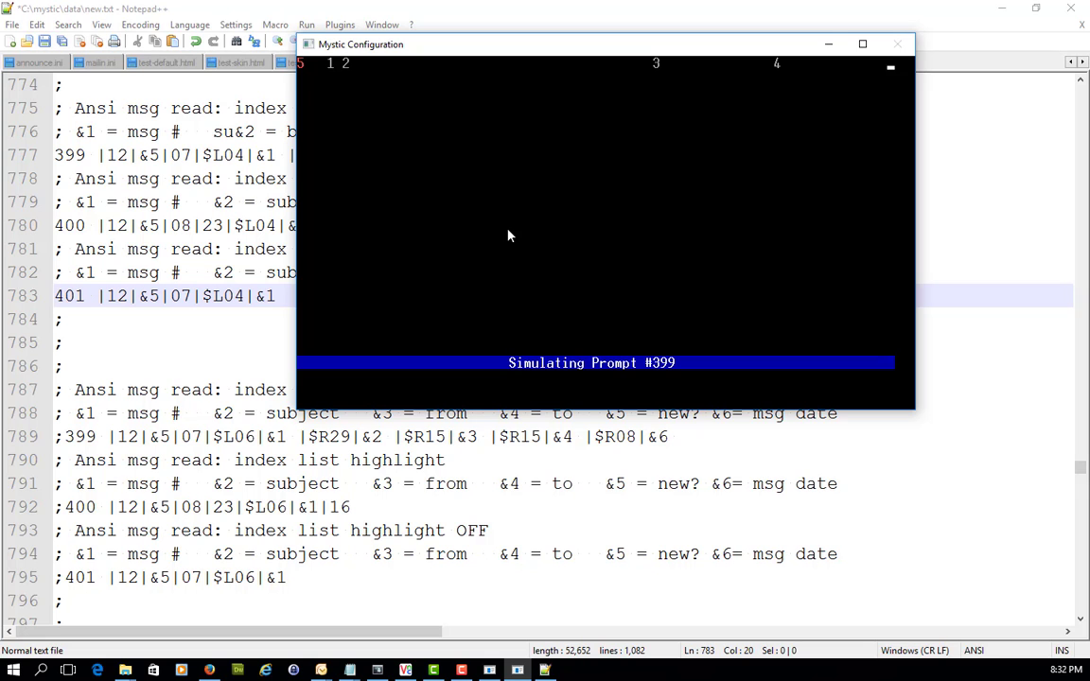
key(Escape)
- Close the prompt editor and the new theme's settings, returning to the list of editors
key(Escape)
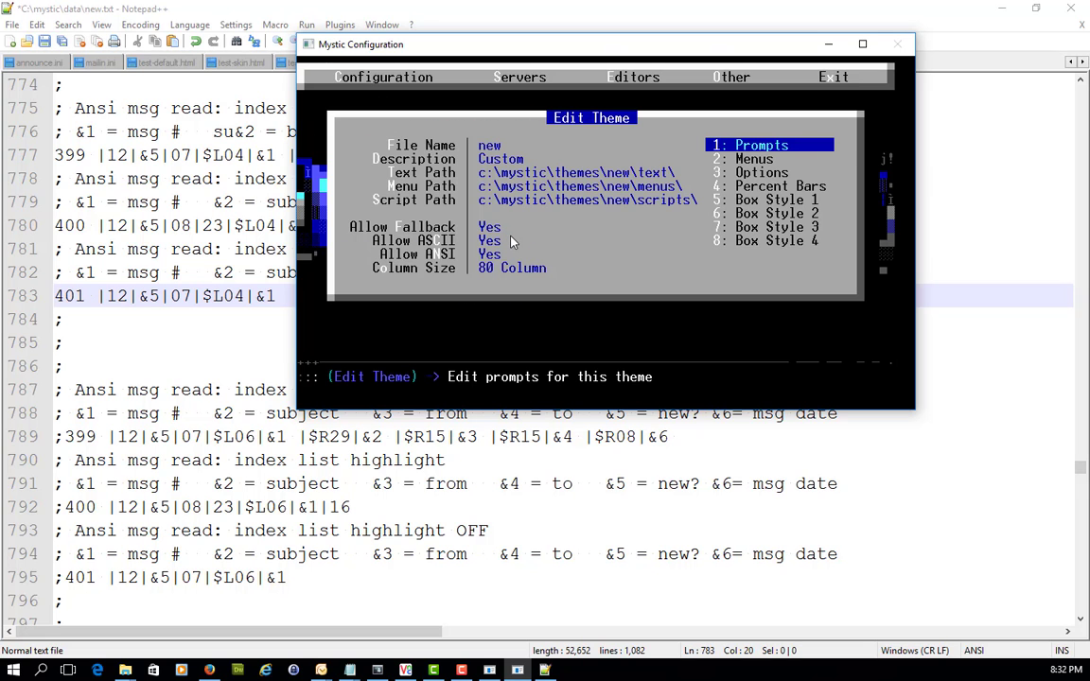
key(Escape)
key(Escape)
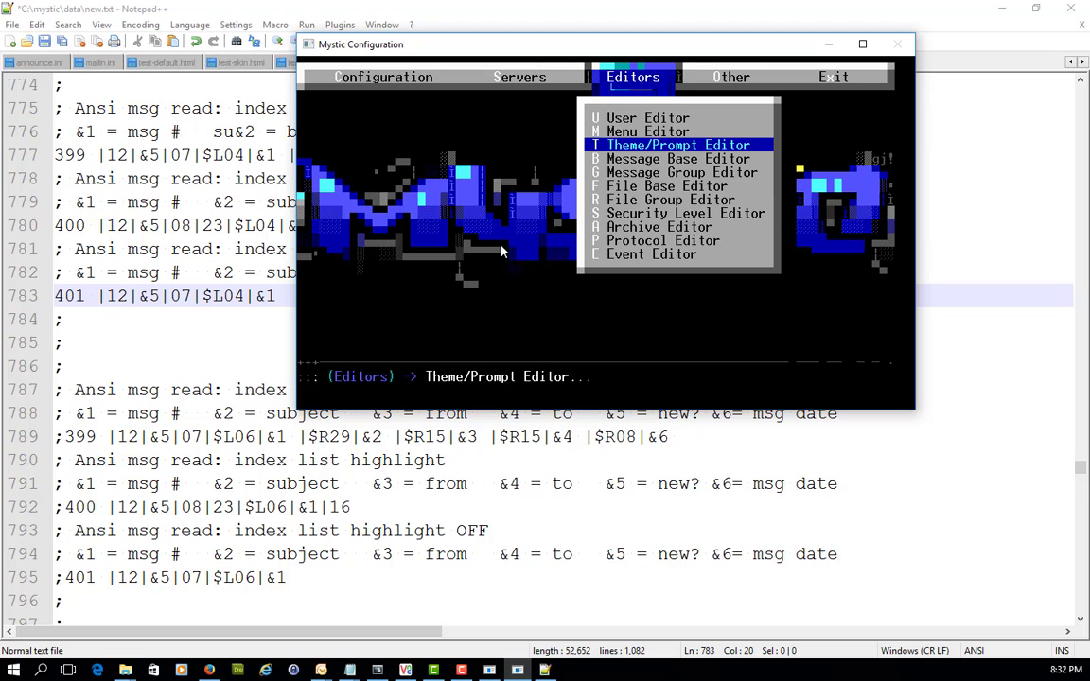
- In new.txt, comment out the original prompts 399, 400 and 401 by putting a semicolon before each prompt number
click(120, 322)
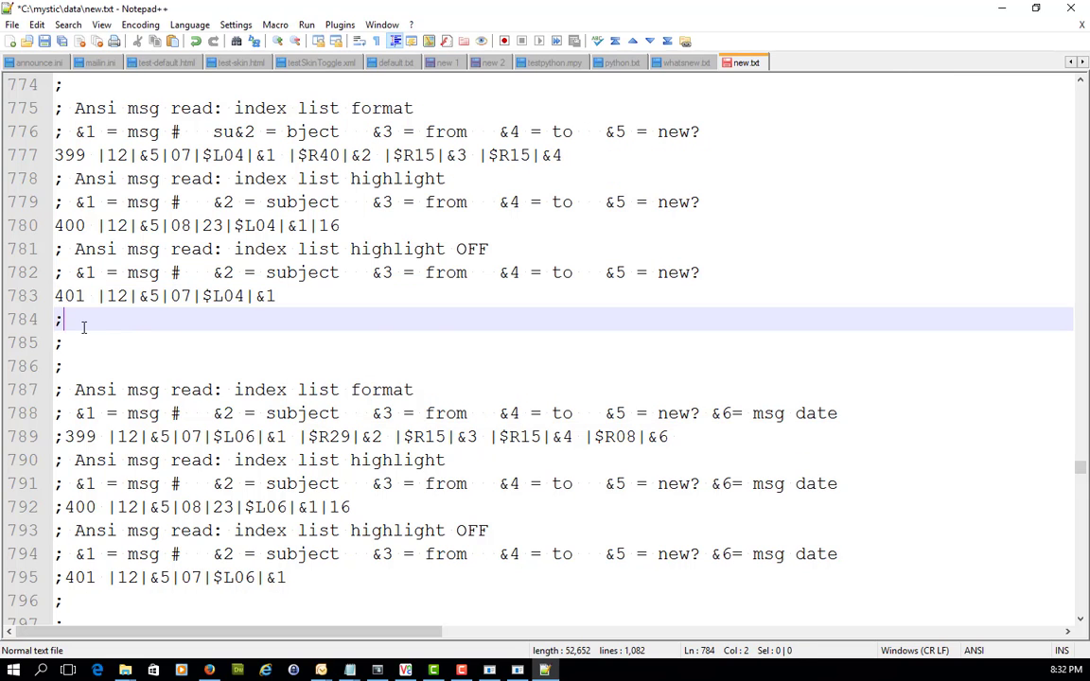
scroll(83, 327, up, 1)
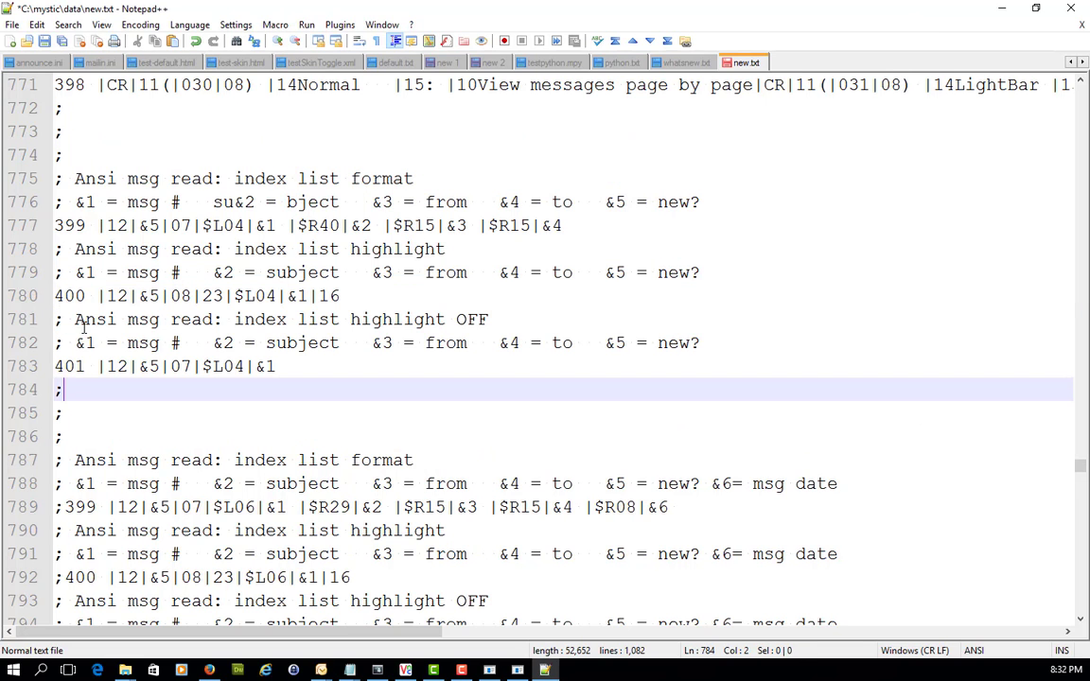
click(55, 225)
text(;)
key(Down)
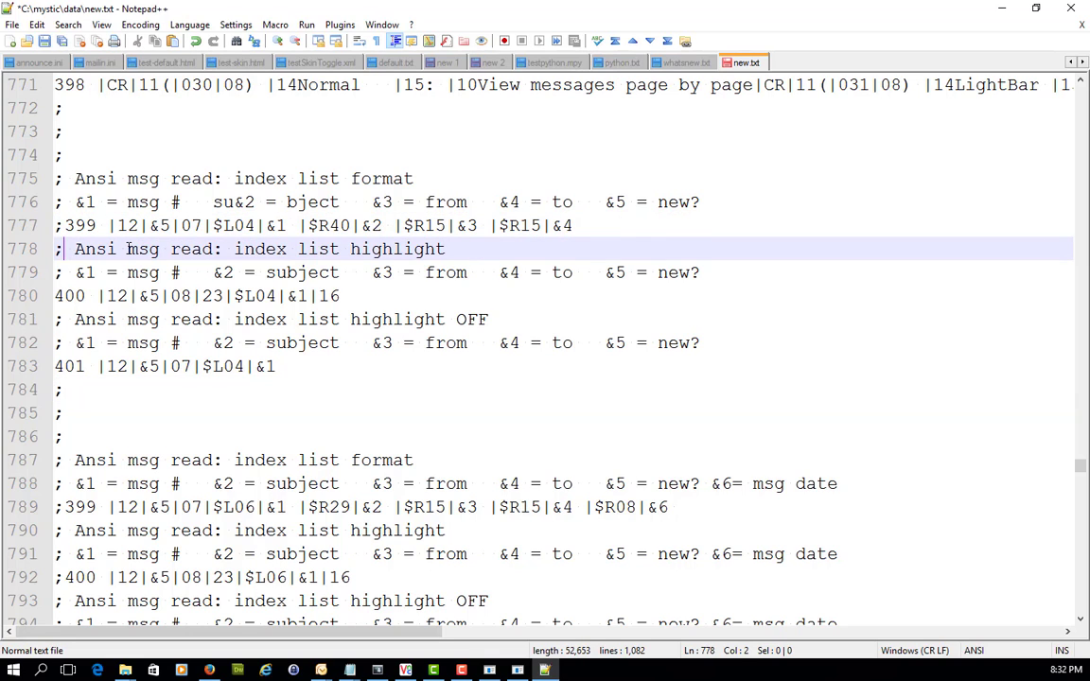
key(Down)
key(Down)
key(Left)
text(;)
key(Down)
key(Down)
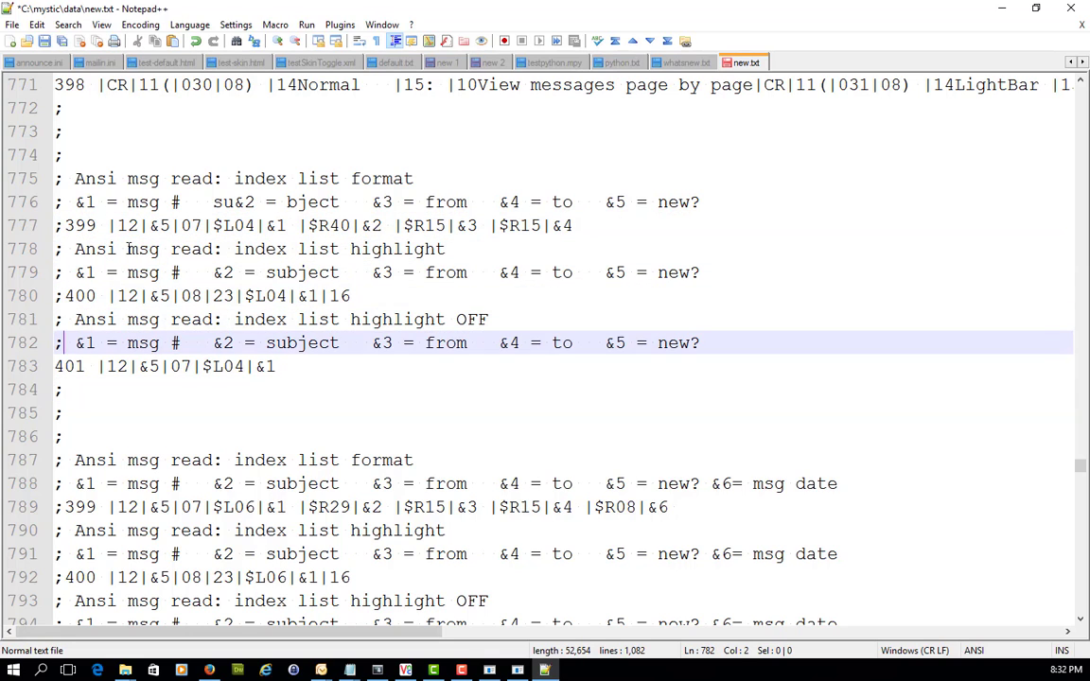
key(Down)
key(Left)
text(;)
- Uncomment the alternative prompts 399, 400 and 401 that use $L06 by removing their leading semicolons, and save new.txt
key(Down)
key(Down)
key(Down)
key(Down)
key(Down)
key(Down)
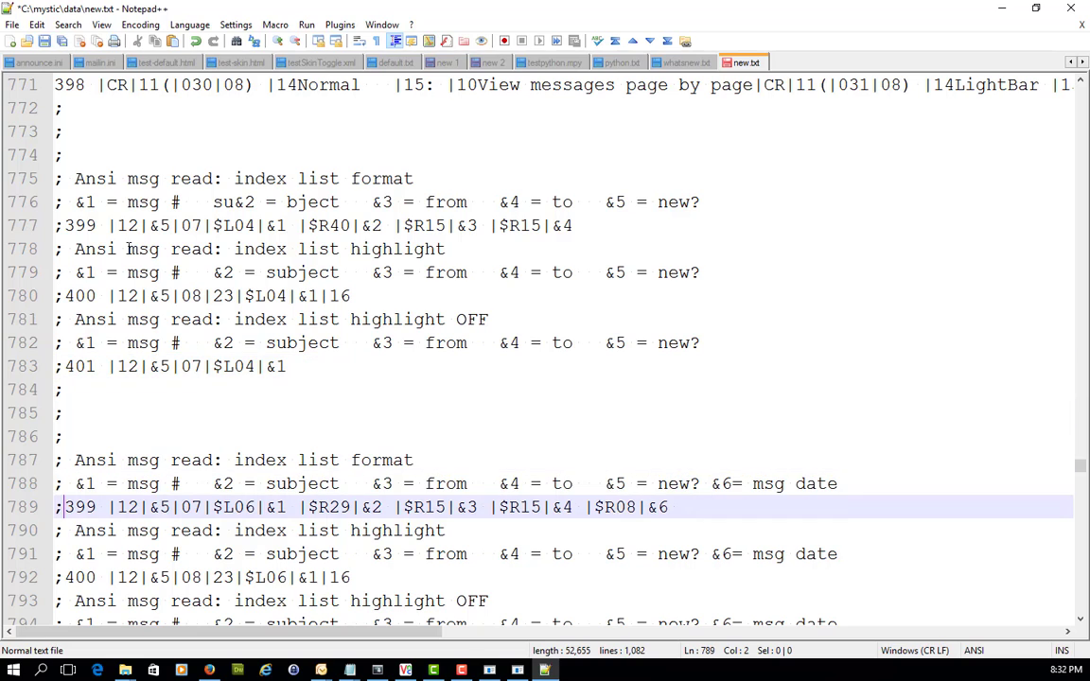
key(Delete)
key(Down)
key(Down)
key(Down)
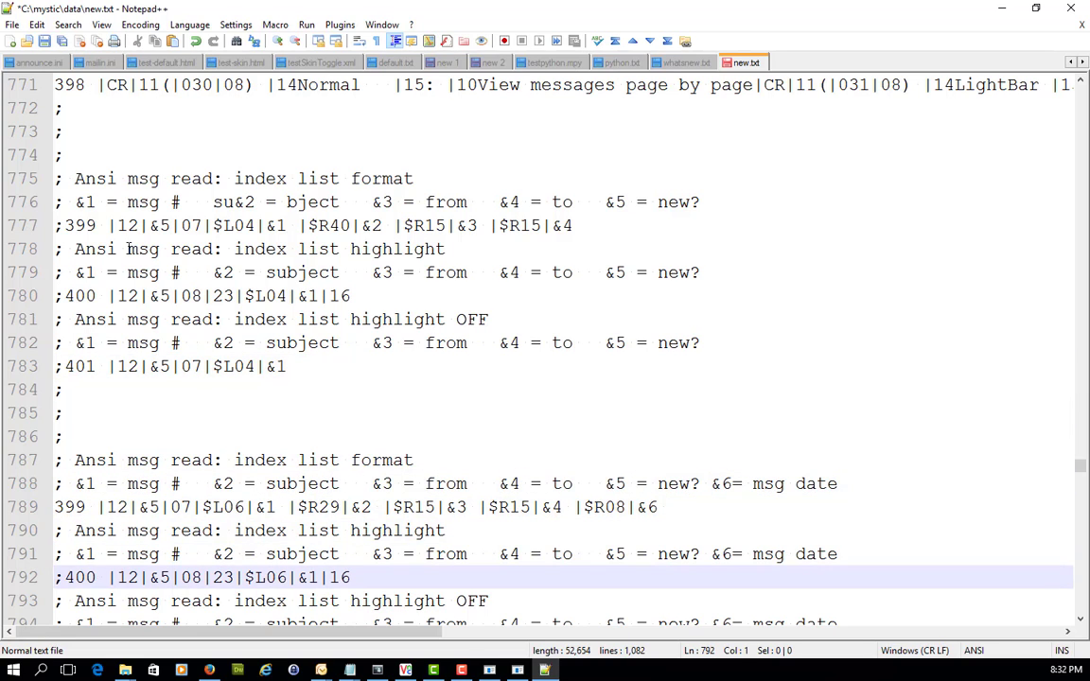
key(Delete)
key(Down)
key(Down)
key(Down)
key(Delete)
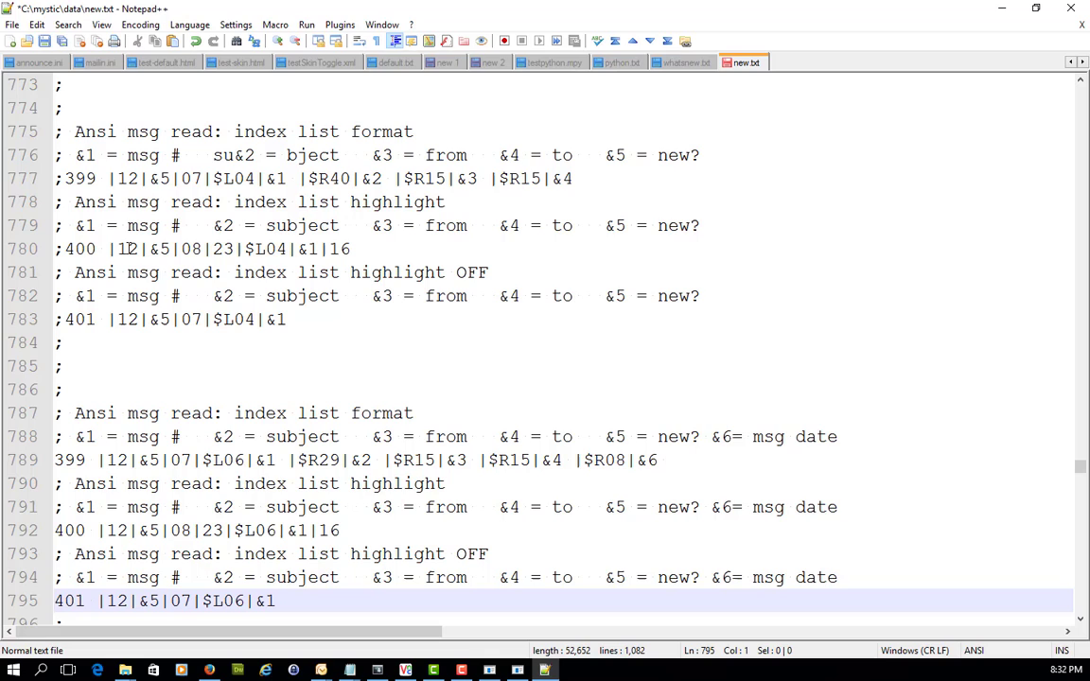
click(45, 41)
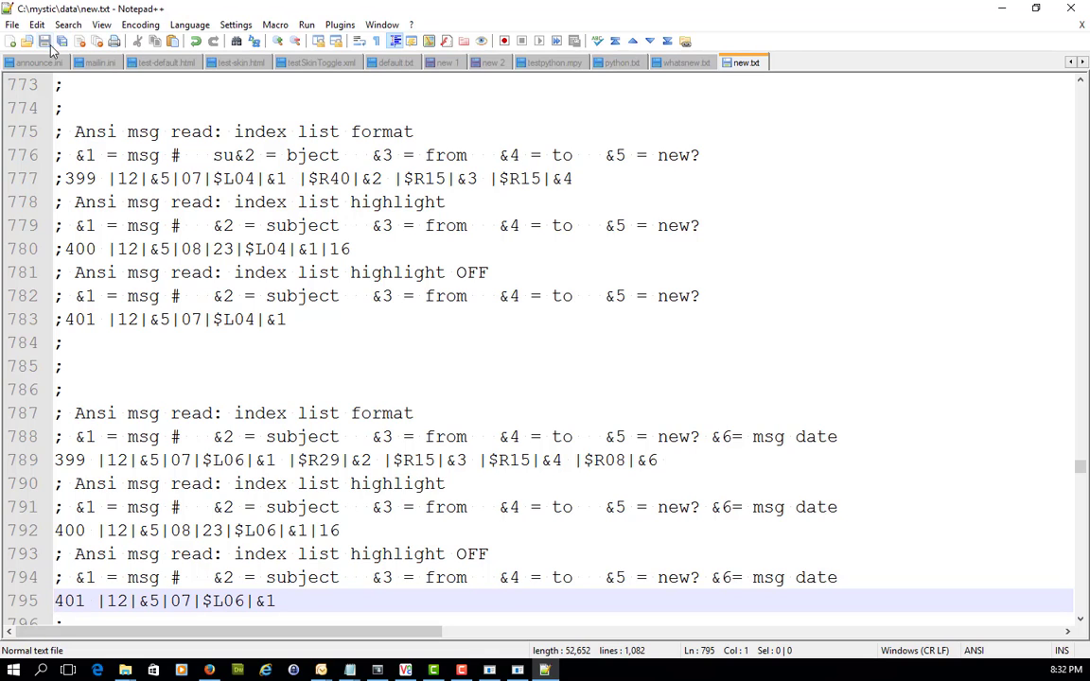
- Switch to Mystic Configuration and open the prompts of the theme named new in the Theme/Prompt Editor
click(518, 670)
click(588, 369)
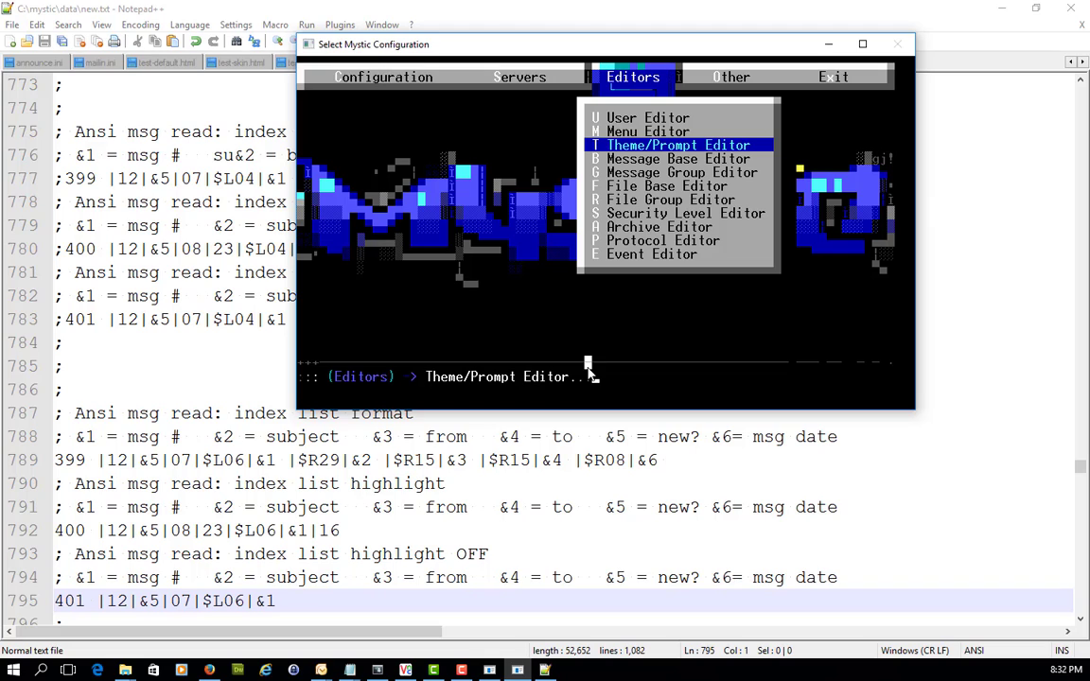
click(564, 308)
key(Down)
key(Up)
key(Return)
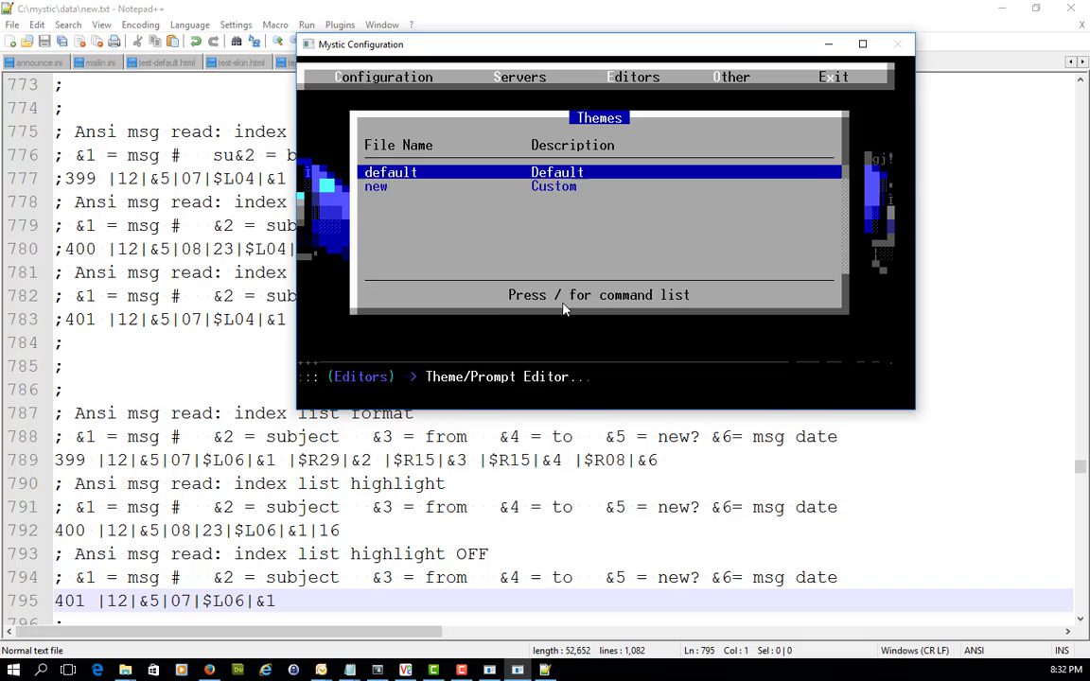
key(Down)
key(Return)
key(Tab)
key(Return)
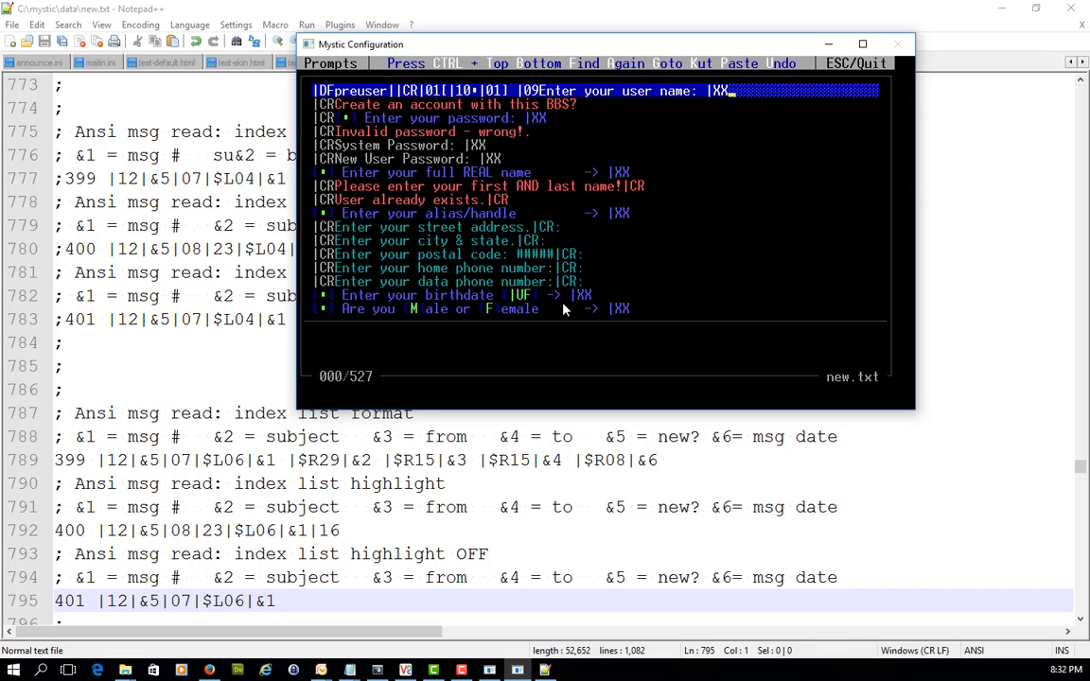
- Go to prompt 399 and simulate it to check the column layout with the &6 message date
key(ctrl+g)
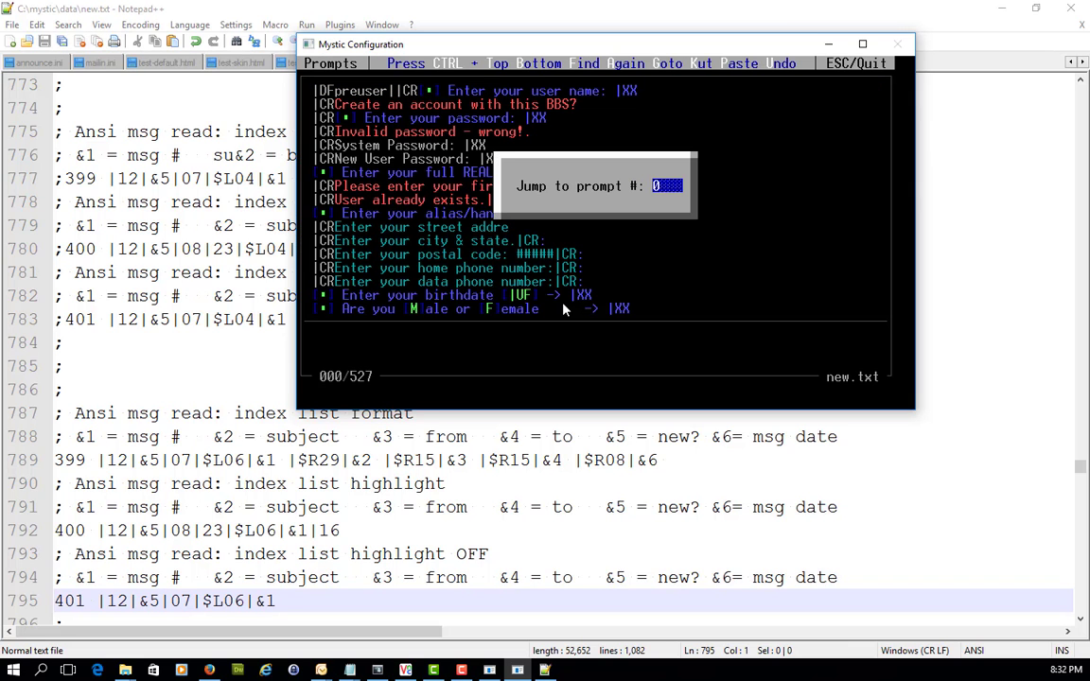
text(399)
key(Return)
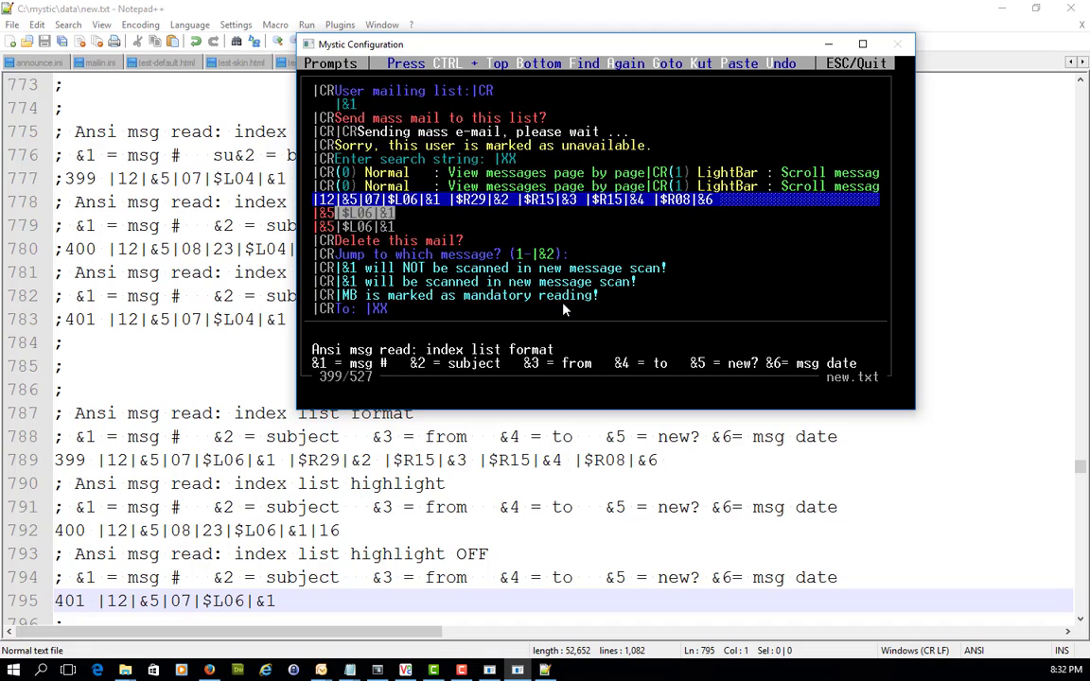
key(Tab)
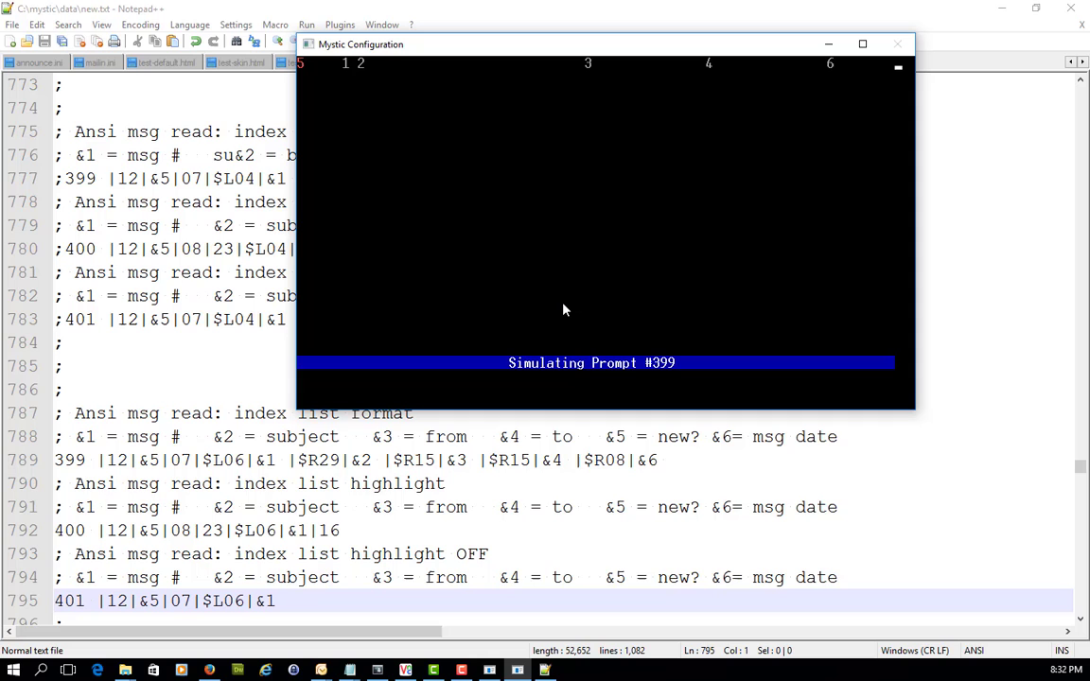
key(Escape)
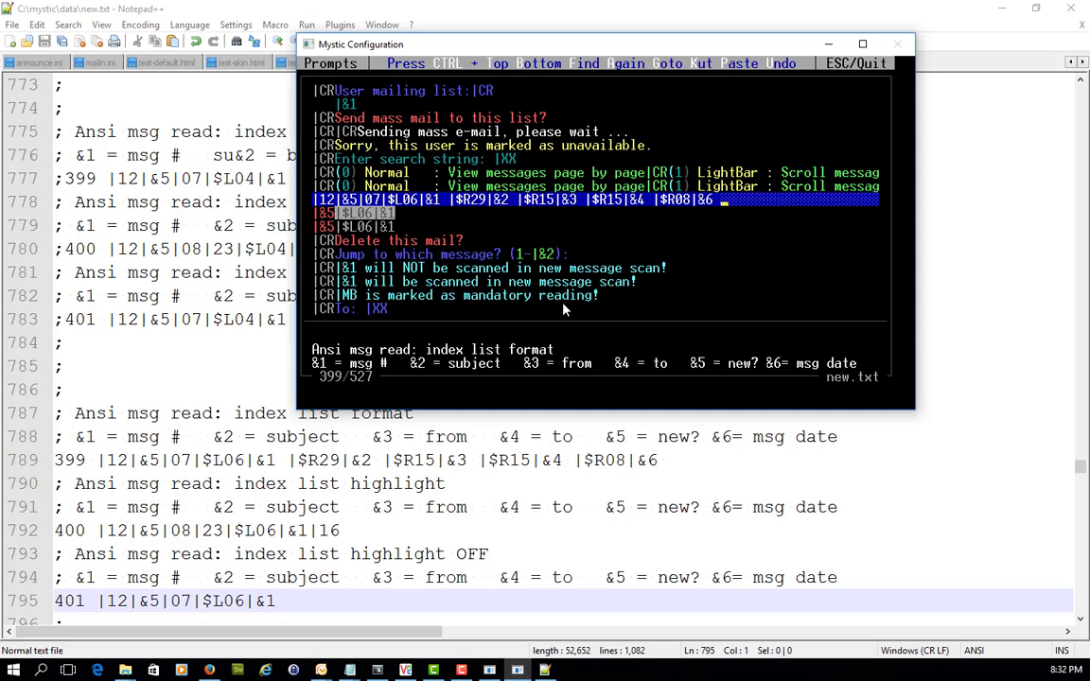
- Leave the prompt editor and close the theme settings and theme list
key(Escape)
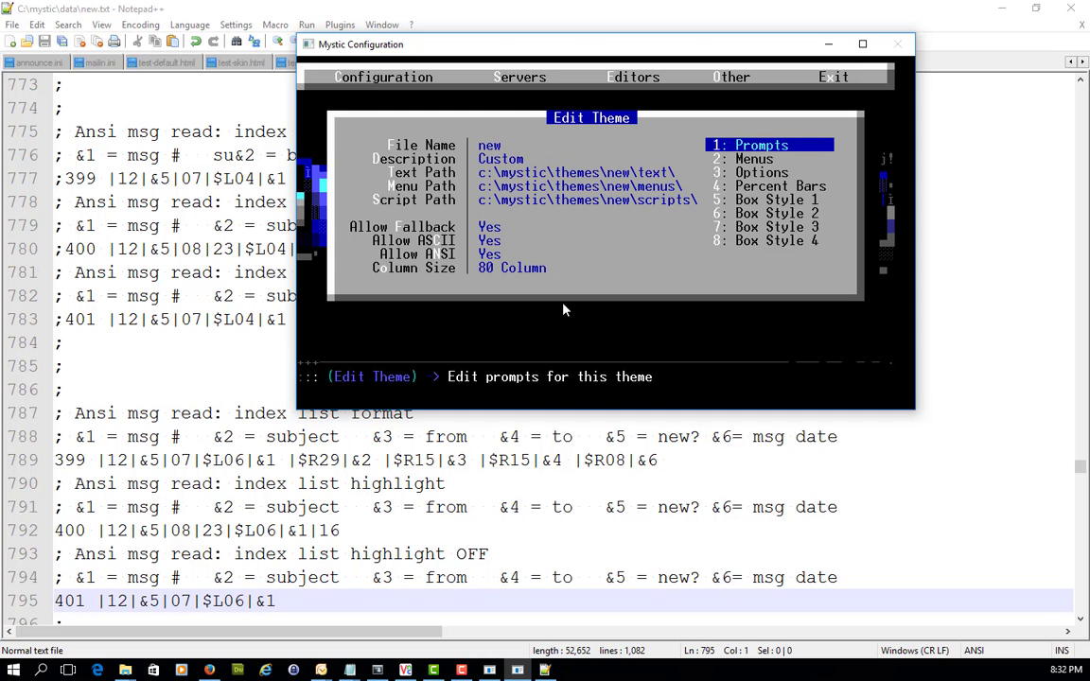
key(Escape)
key(Escape)
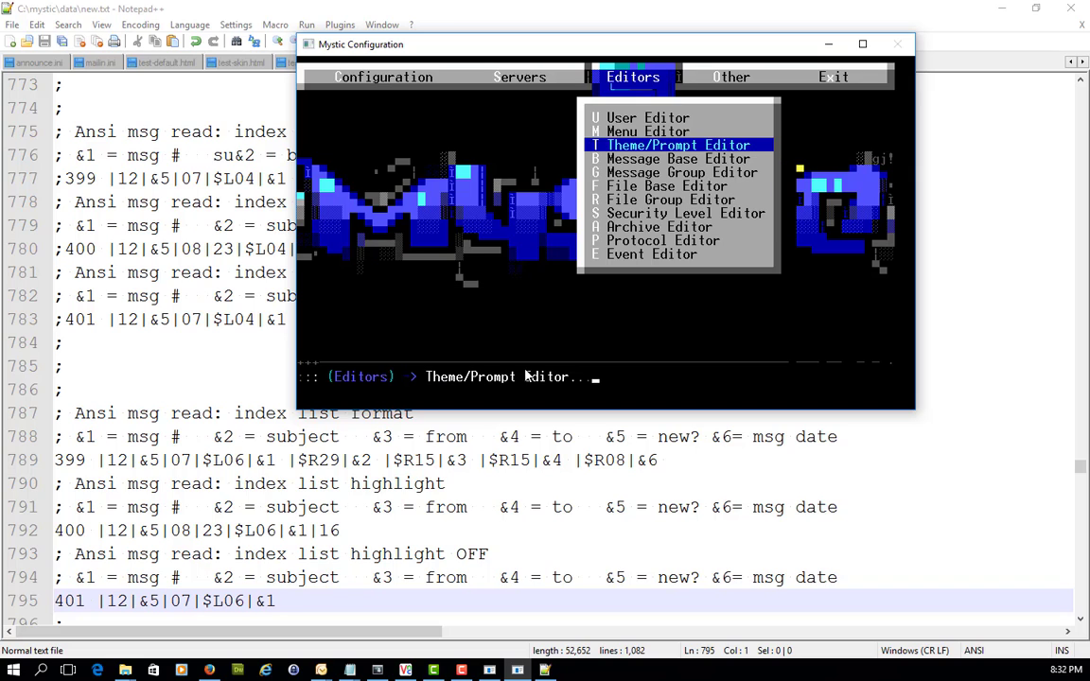
- Switch to the Mystic BBS session and reopen the General Chat message index to check its listing layout
click(489, 670)
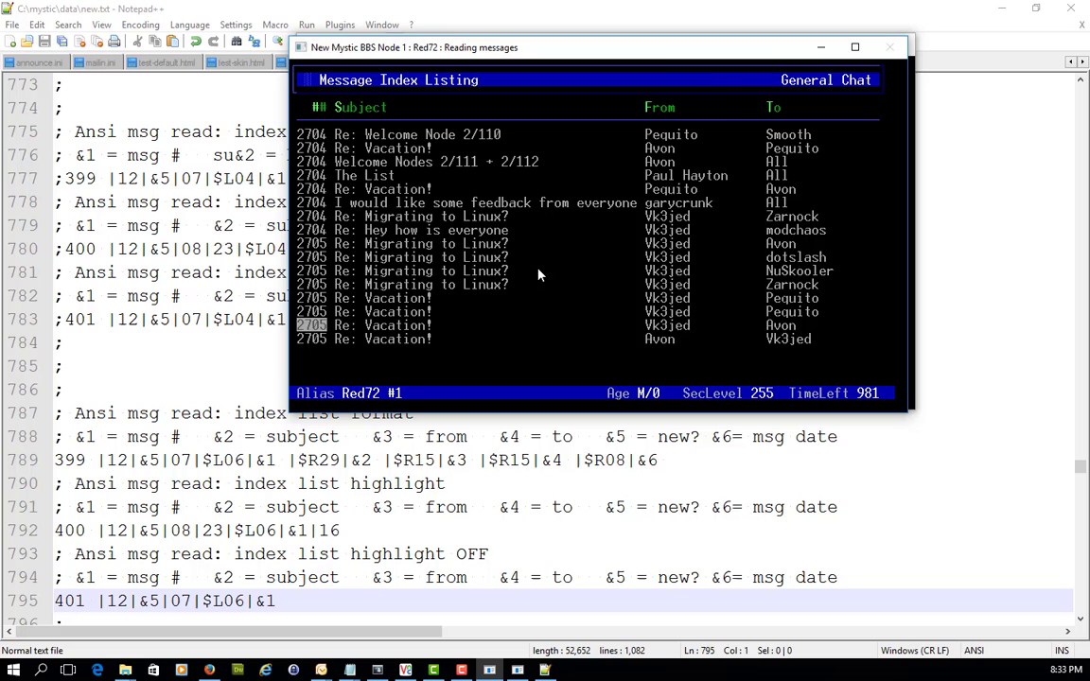
key(Return)
key(j)
key(Return)
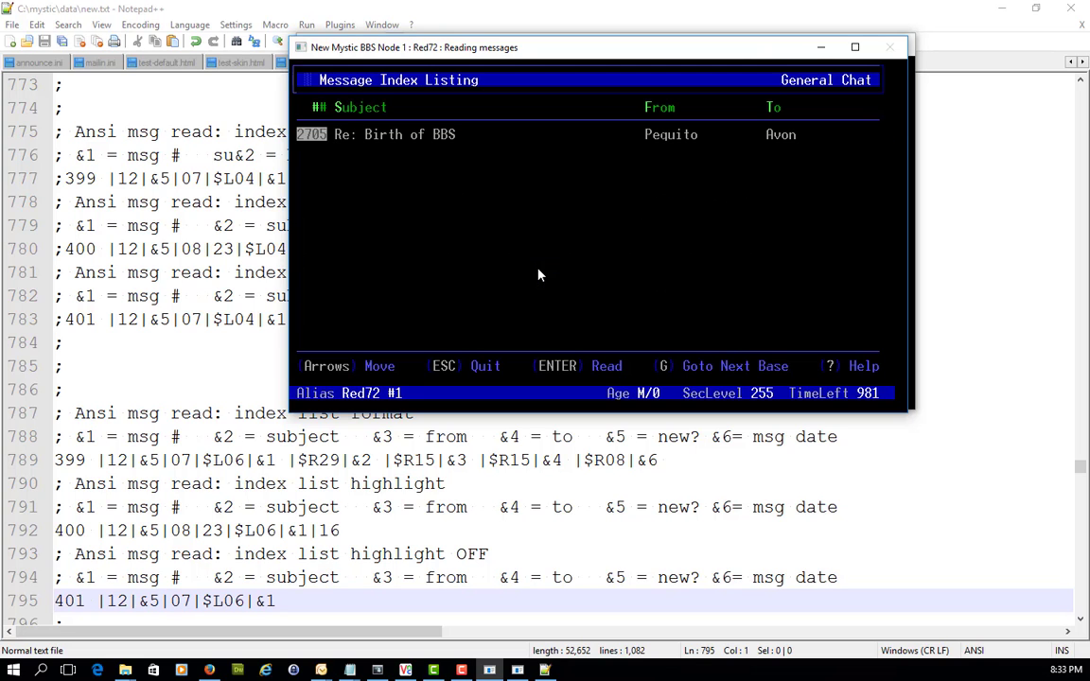
key(Escape)
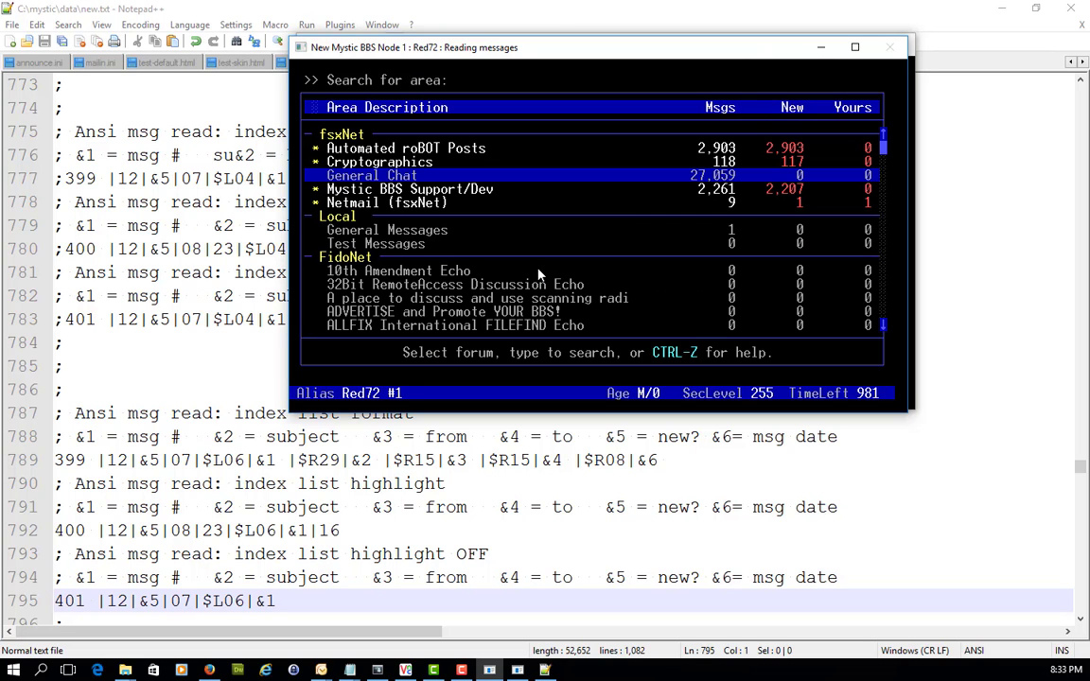
key(Return)
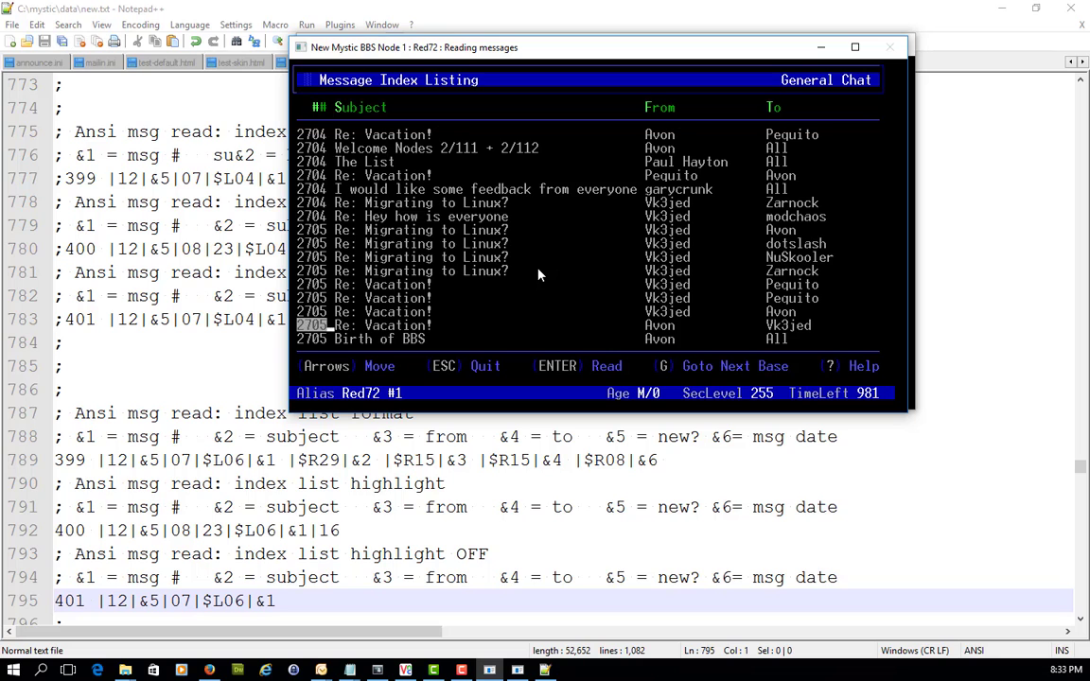
- Log off the BBS with /g and minimize the new.txt editor window to reveal the desktop
key(Escape)
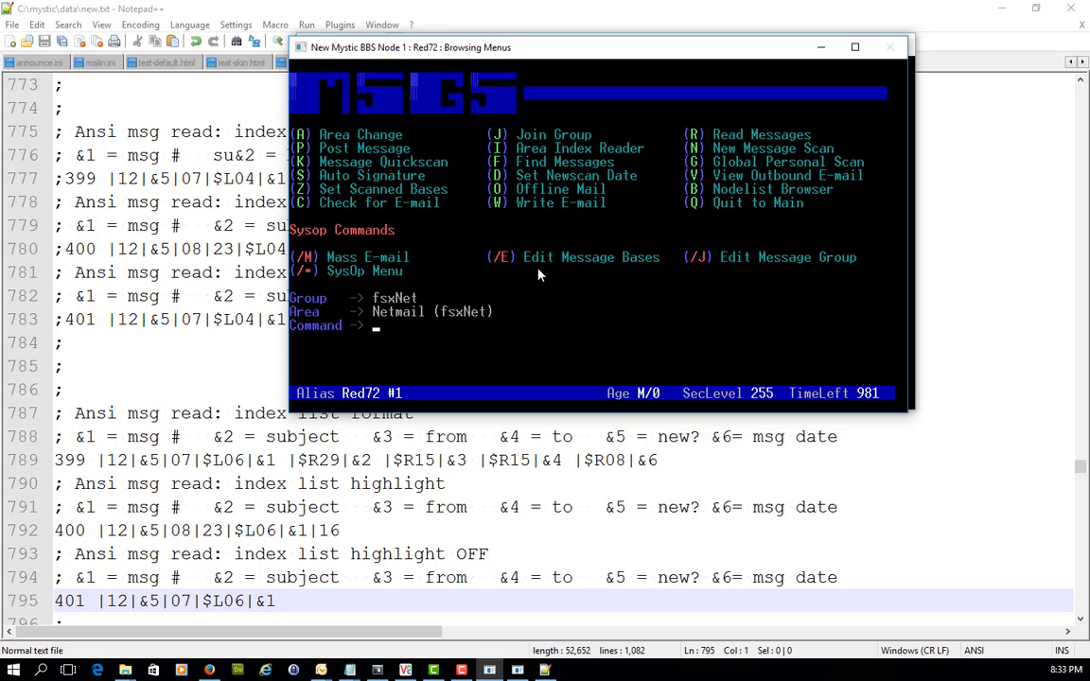
key(Escape)
text(/g)
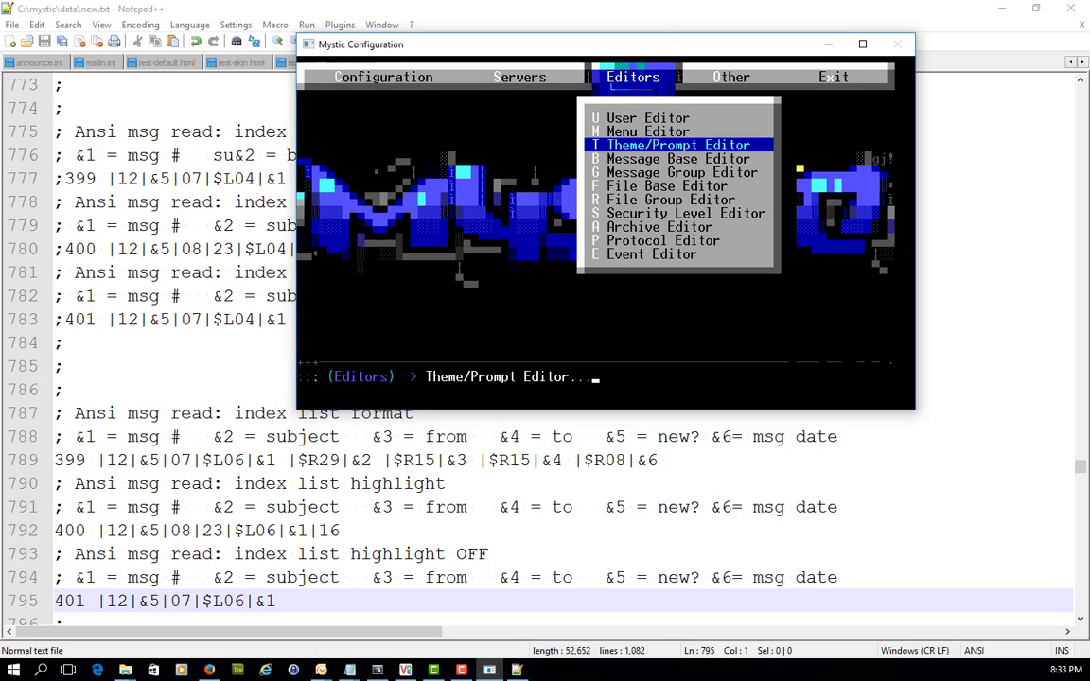
click(1005, 9)
click(1005, 11)
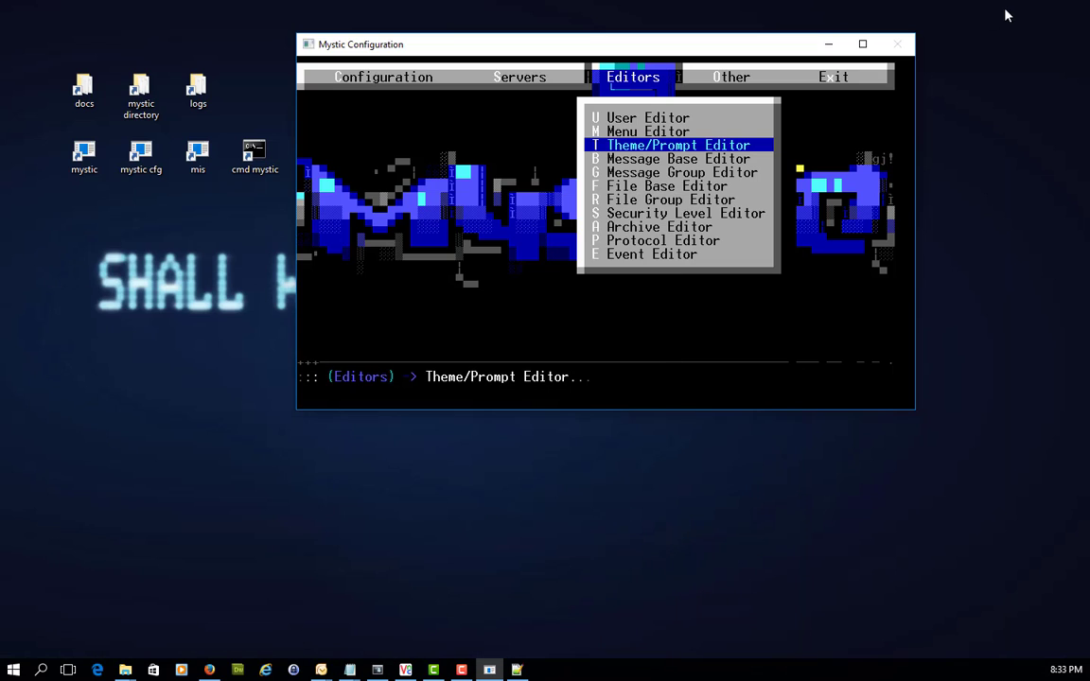
- Start a new local Mystic BBS session and log in with the user name and account password, declining invisible login
double_click(84, 161)
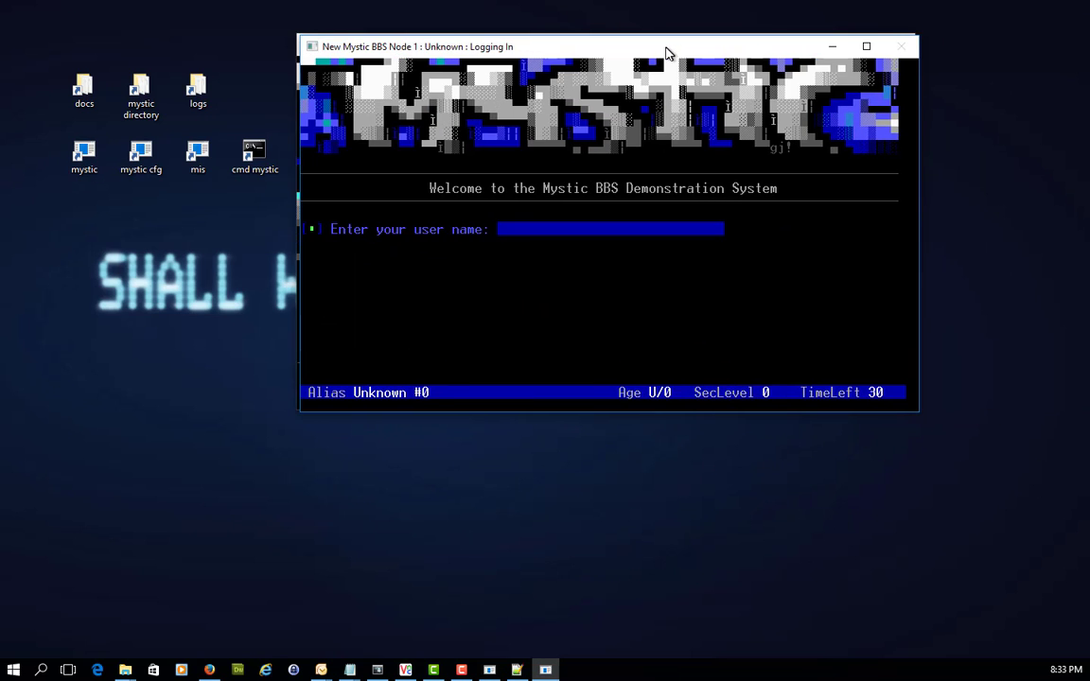
text(Red72)
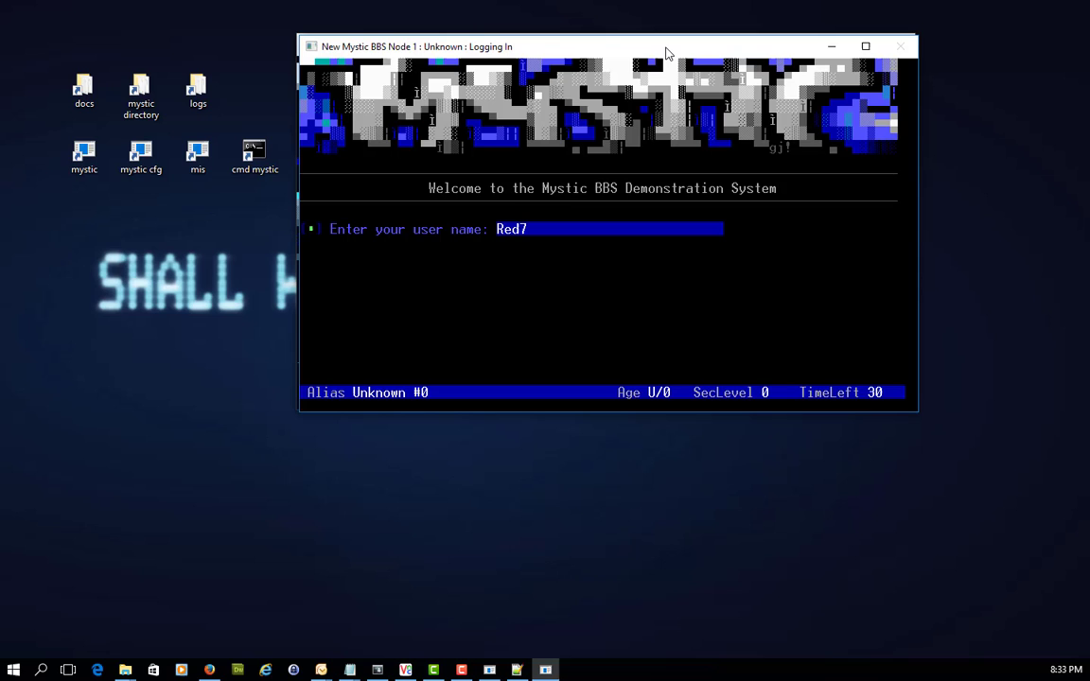
key(Return)
text(****)
key(Return)
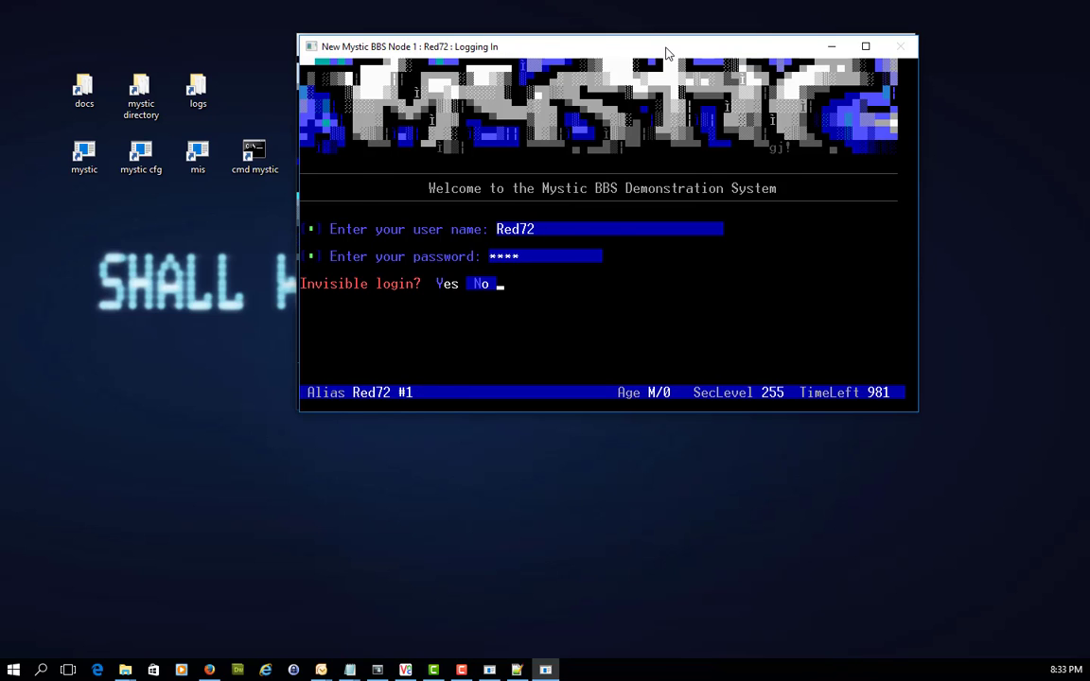
key(Return)
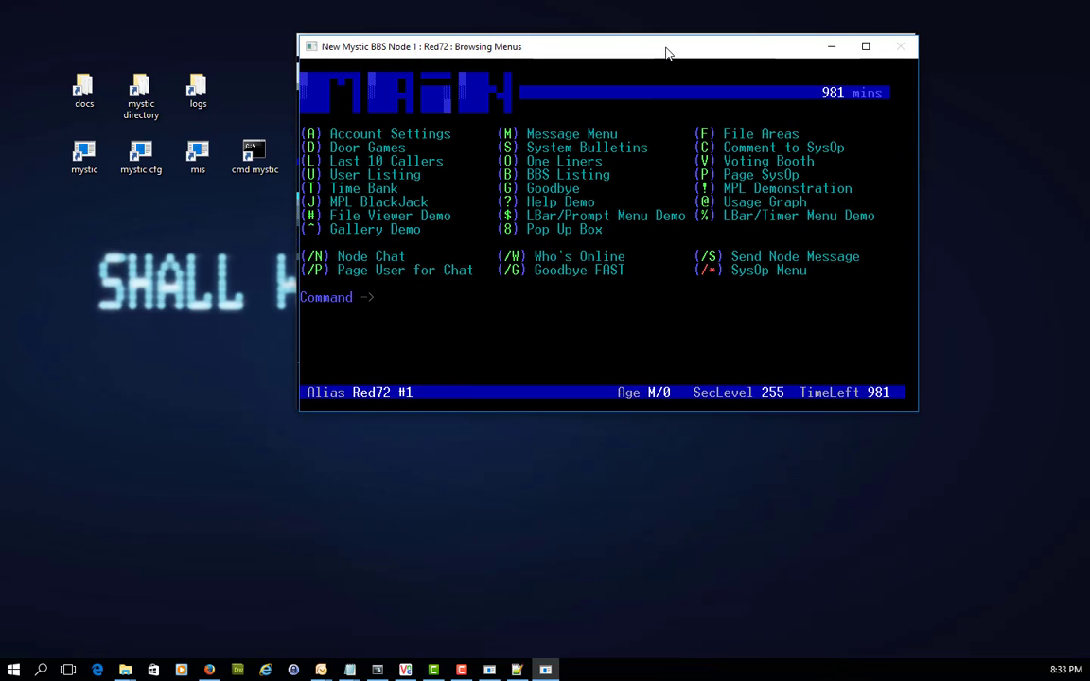
- Check the Mystic BBS Support/Dev message index layout down to its last entry and return to the message menu
key(m)
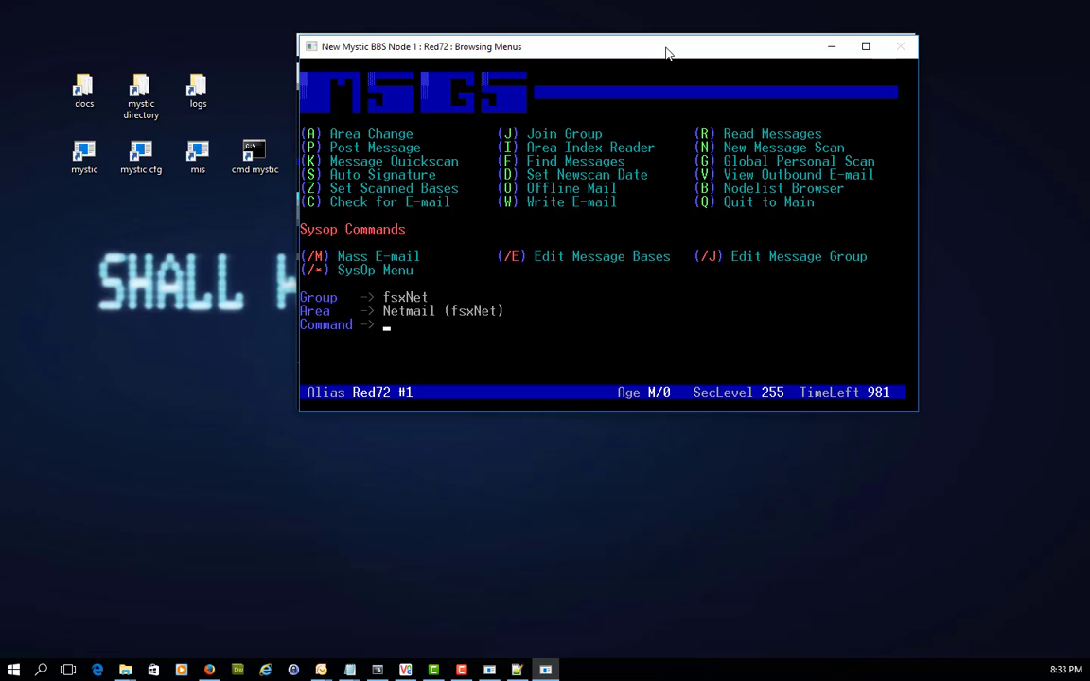
key(a)
key(Down)
key(Down)
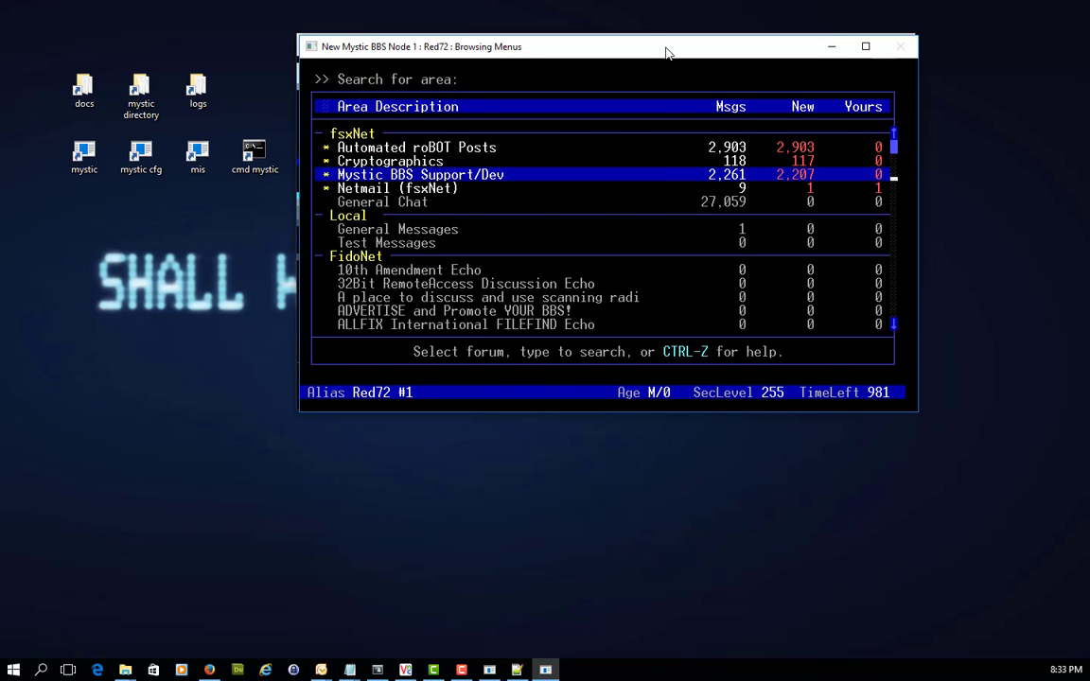
key(Return)
key(End)
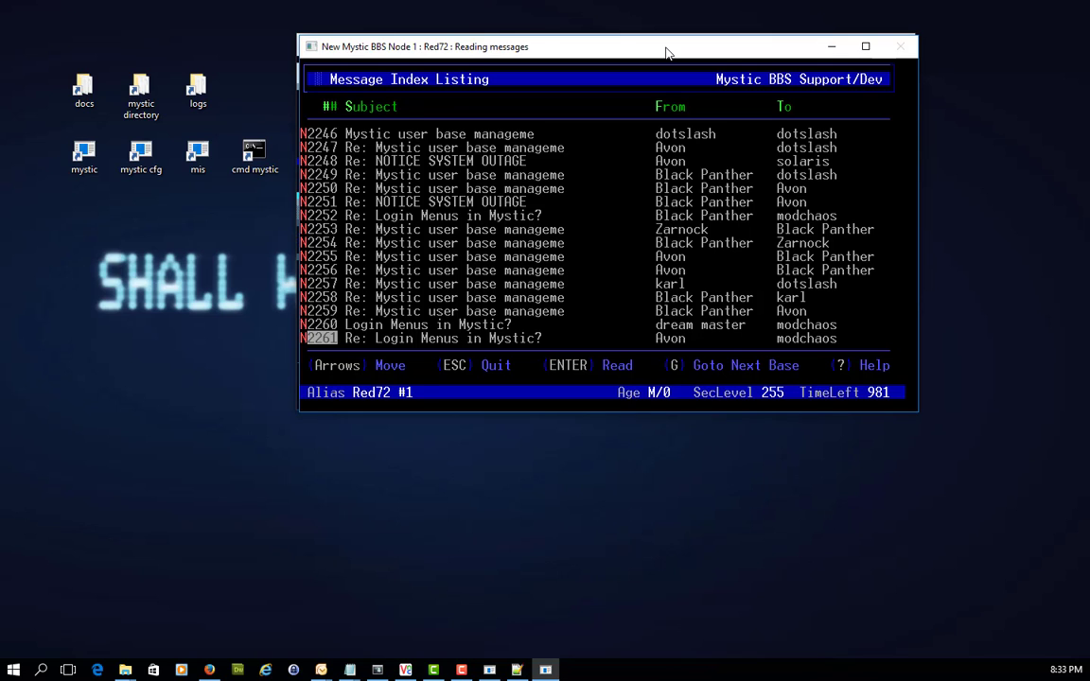
key(Escape)
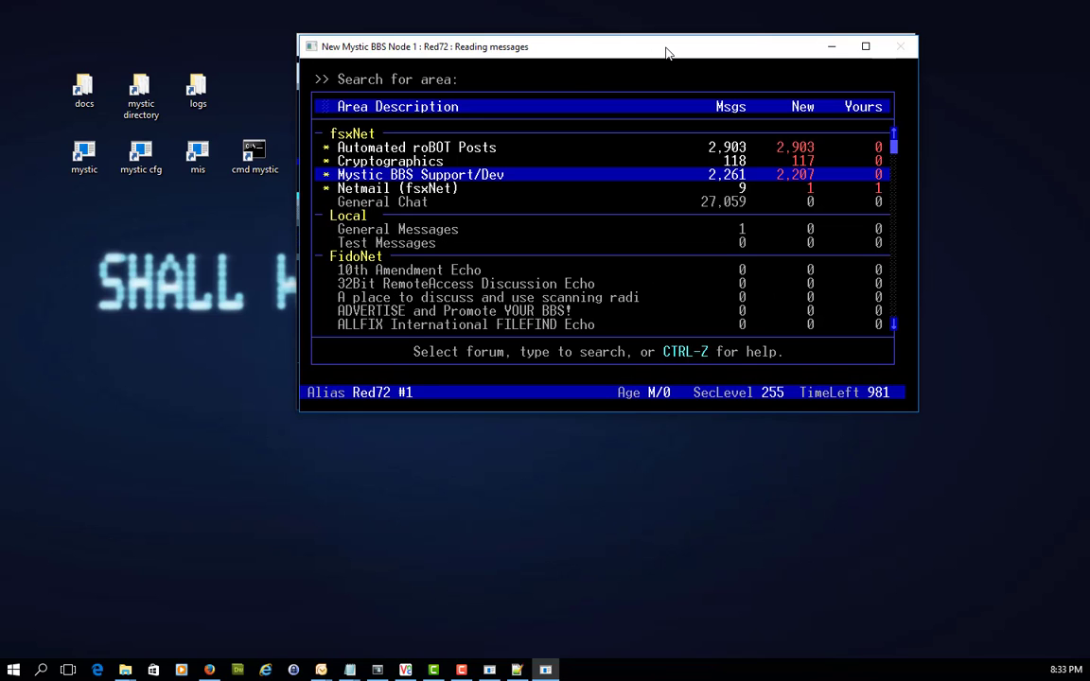
key(Escape)
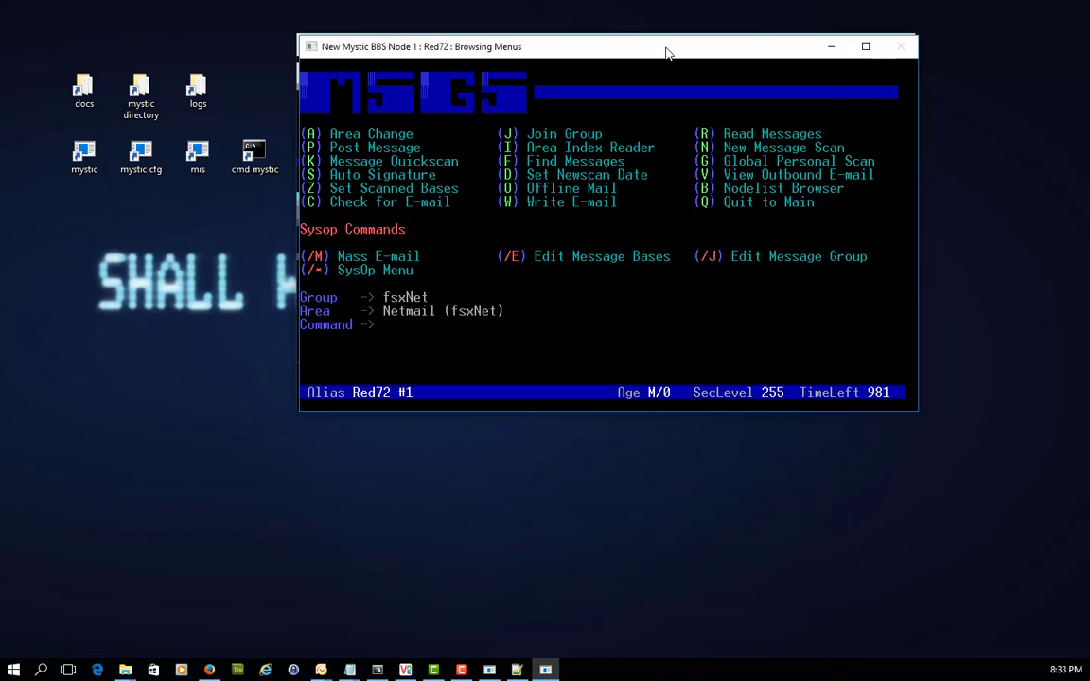
- Change the account's theme to Custom in Account Settings and return to the main menu
text(qA)
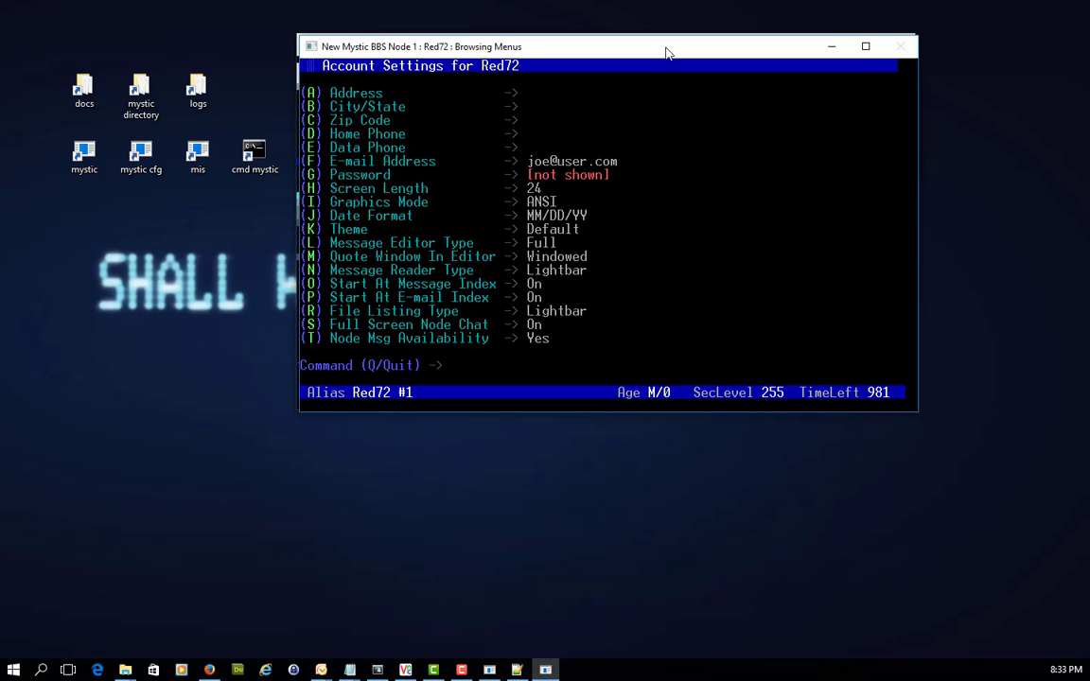
text(K)
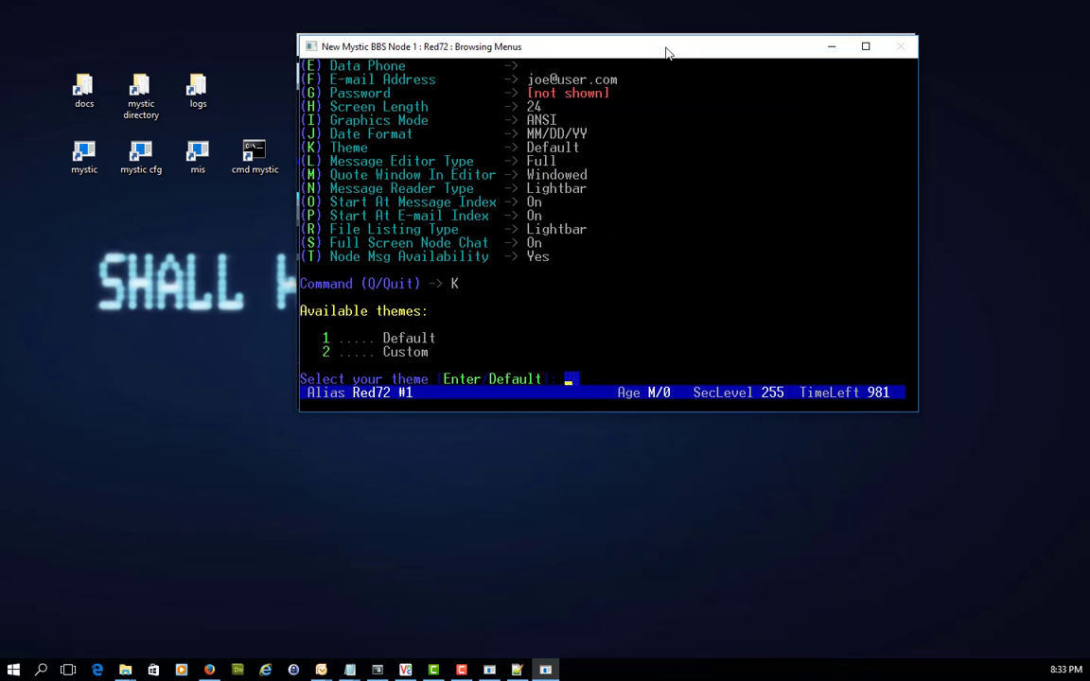
text(2)
key(Return)
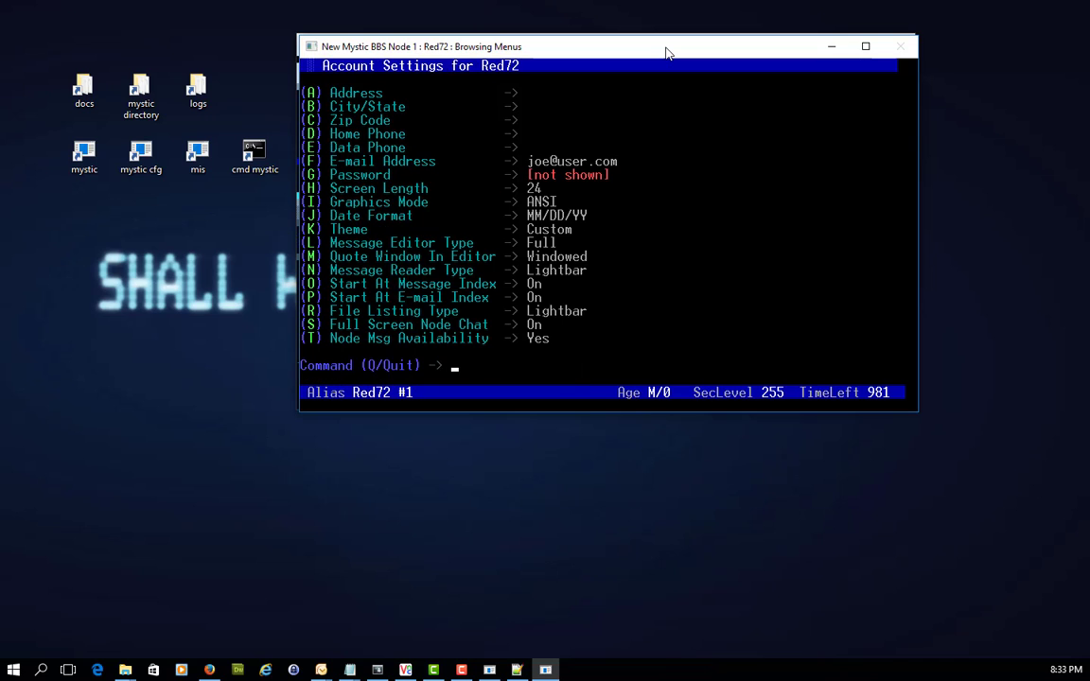
key(q)
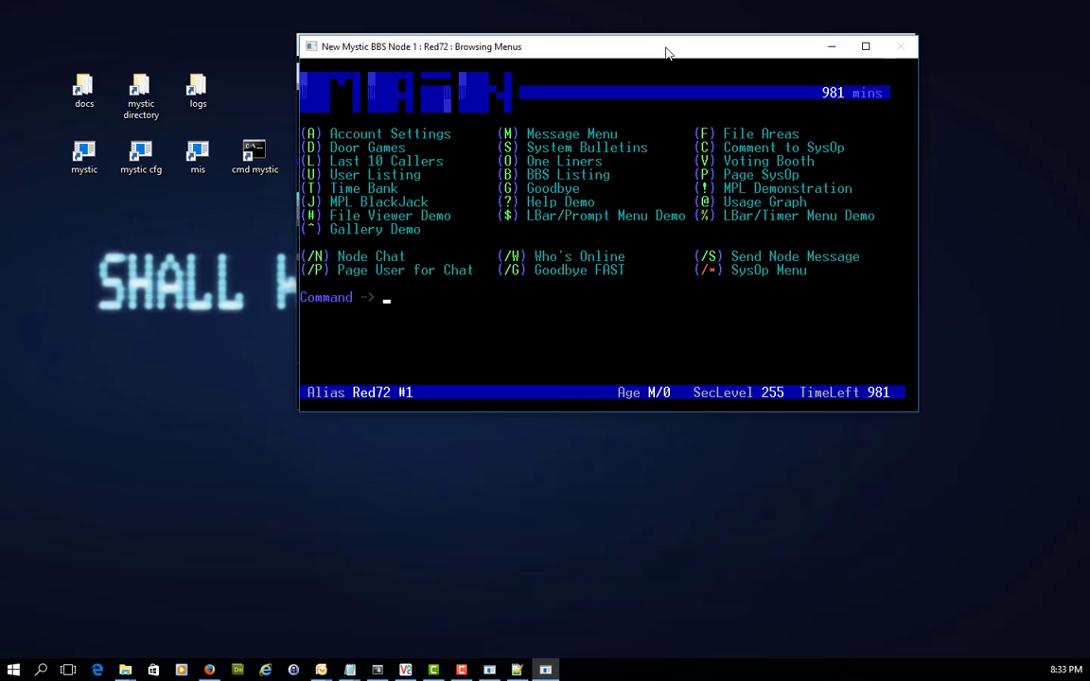
- Reopen the Mystic BBS Support/Dev message index and examine its number and date columns under the new theme
key(m)
key(a)
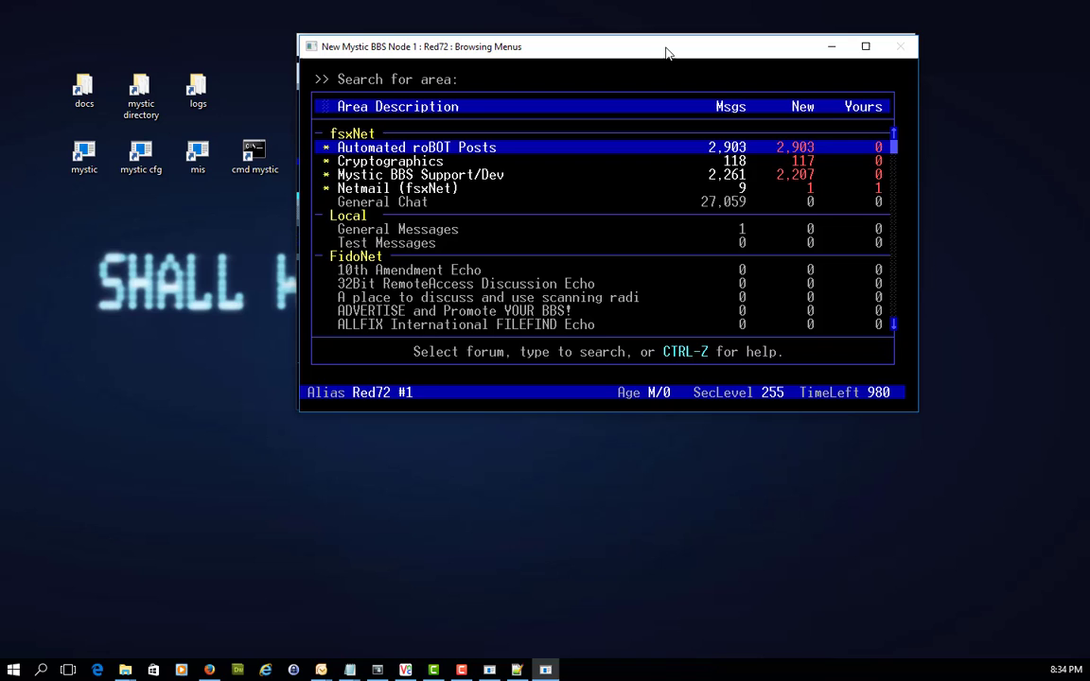
key(Down)
key(Down)
key(Return)
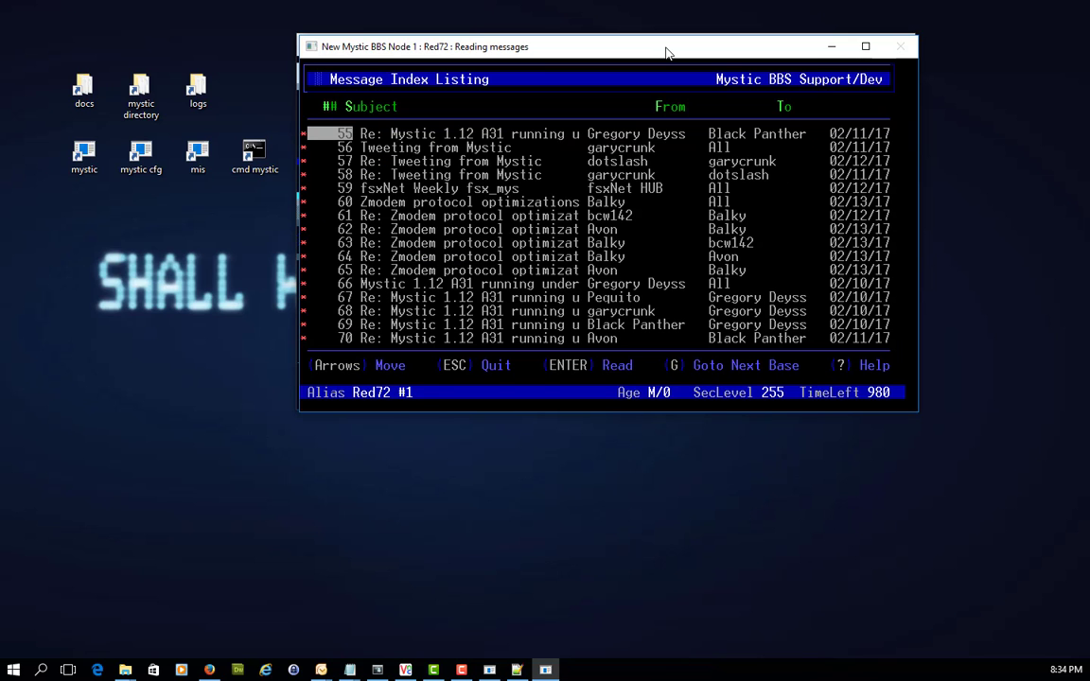
key(Down)
key(Down)
key(Down)
key(Down)
key(Down)
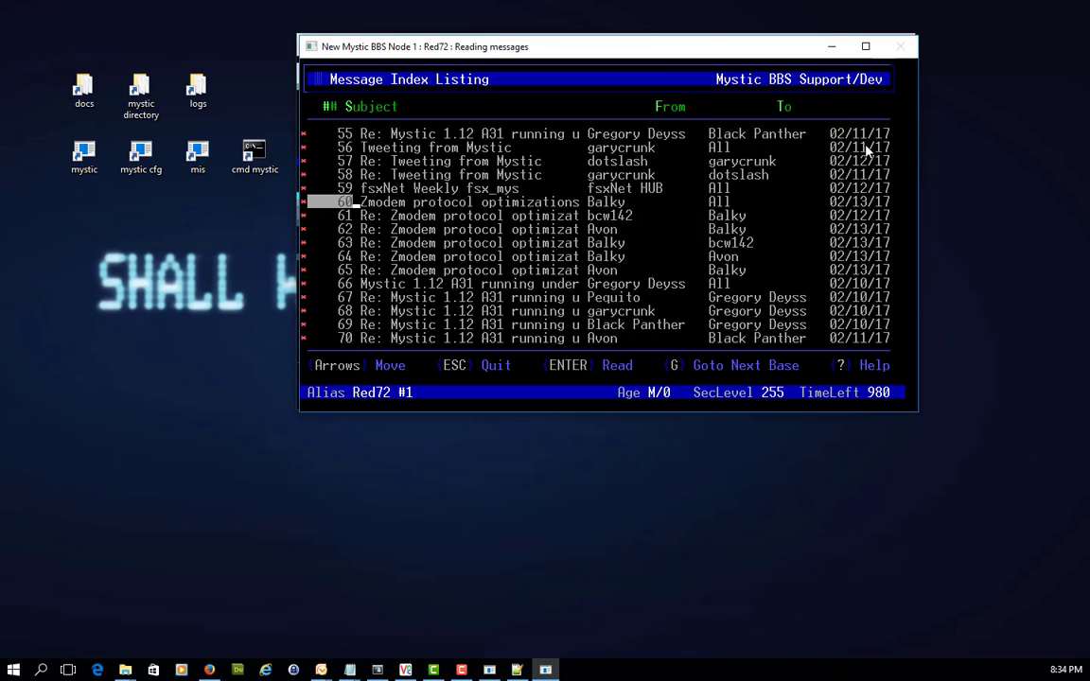
- Read the last message in the Mystic BBS Support/Dev index and return to the area list
key(End)
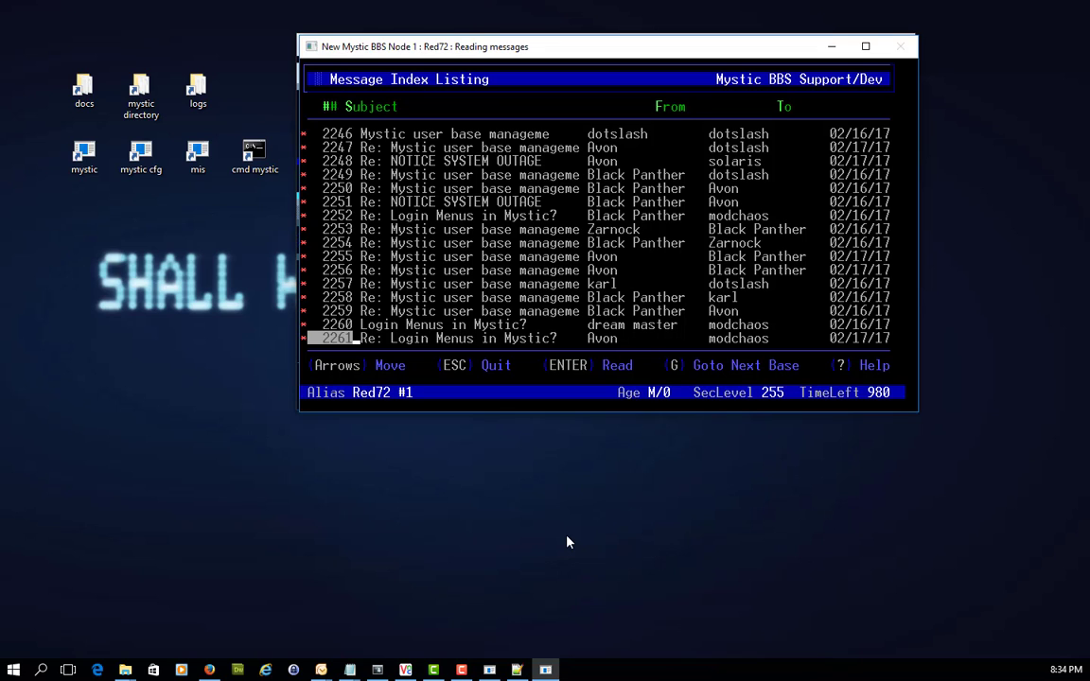
key(Return)
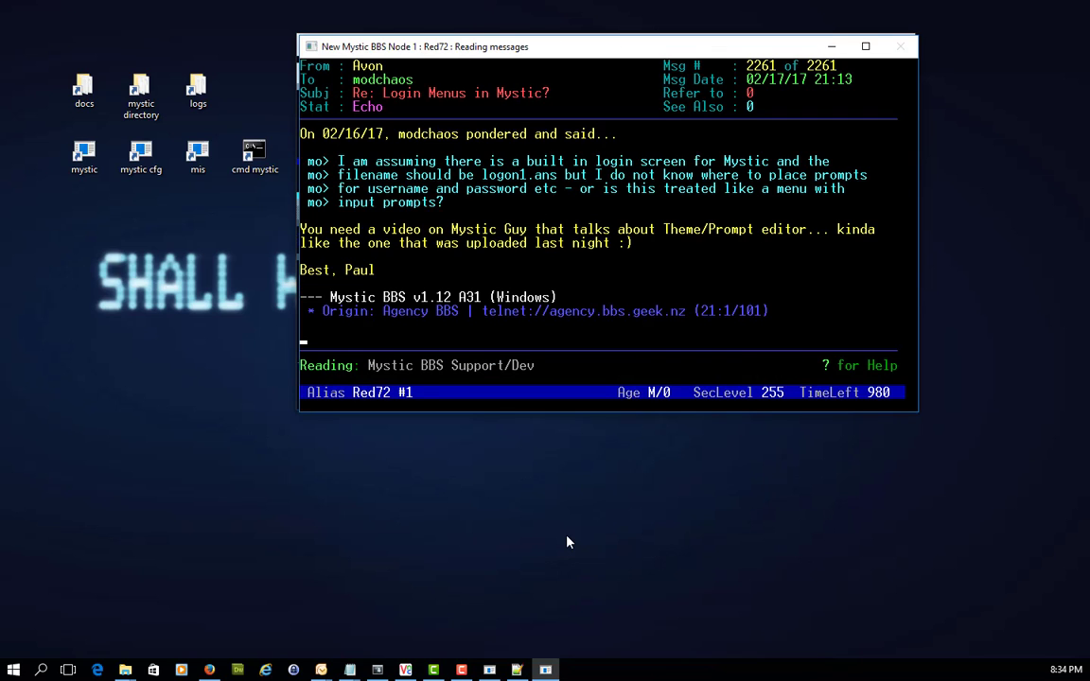
key(Escape)
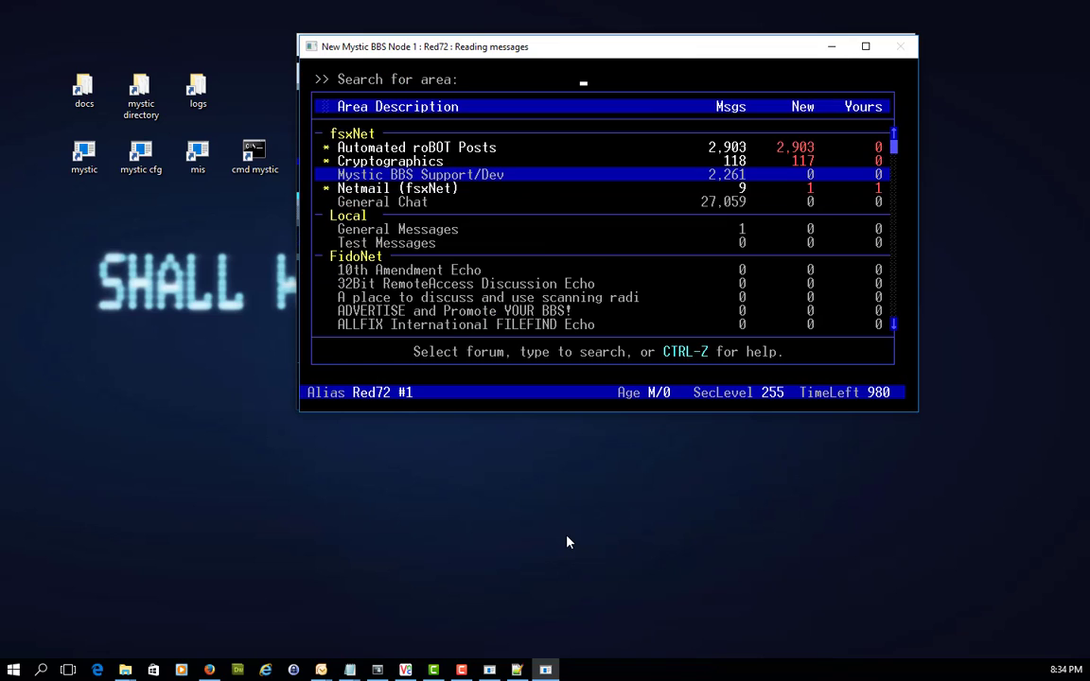
- Open the General Chat message index and go back one page to check how five-digit message numbers and dates line up
key(Up)
key(Up)
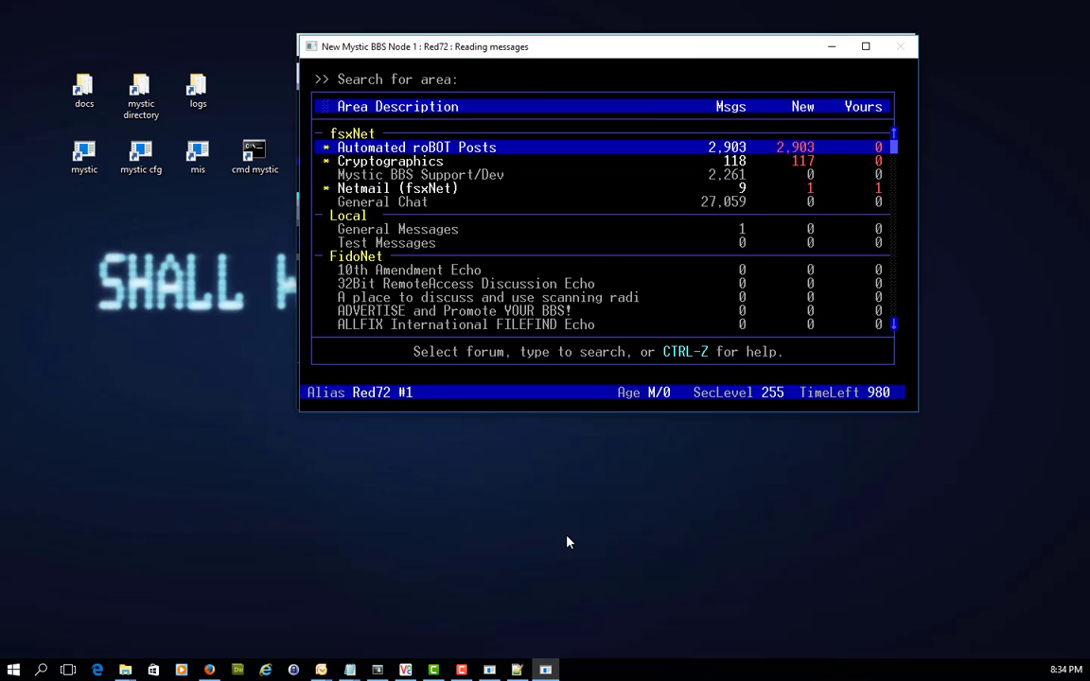
key(Down)
key(Down)
key(Down)
key(Up)
key(Up)
key(Up)
key(Down)
key(Down)
key(Down)
key(Down)
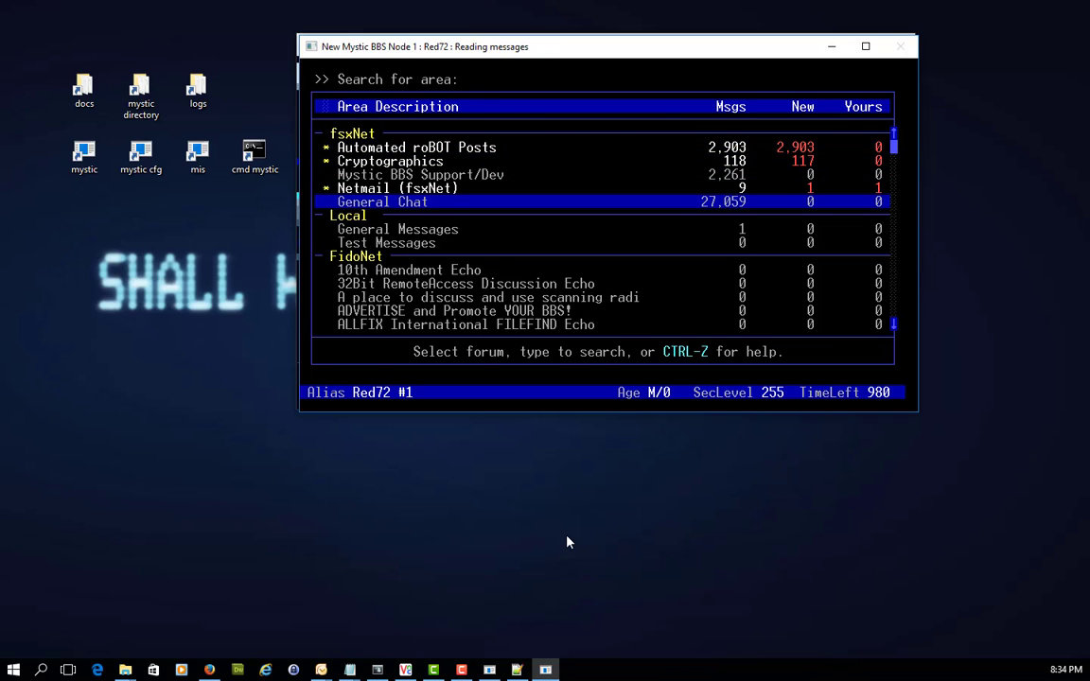
key(Return)
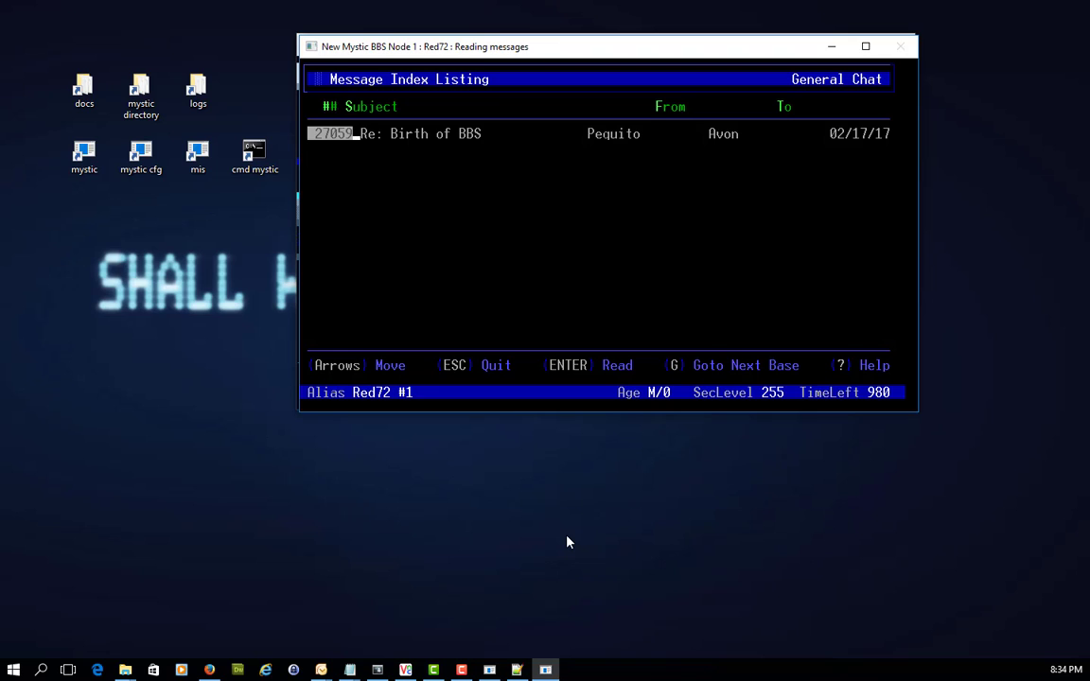
key(Up)
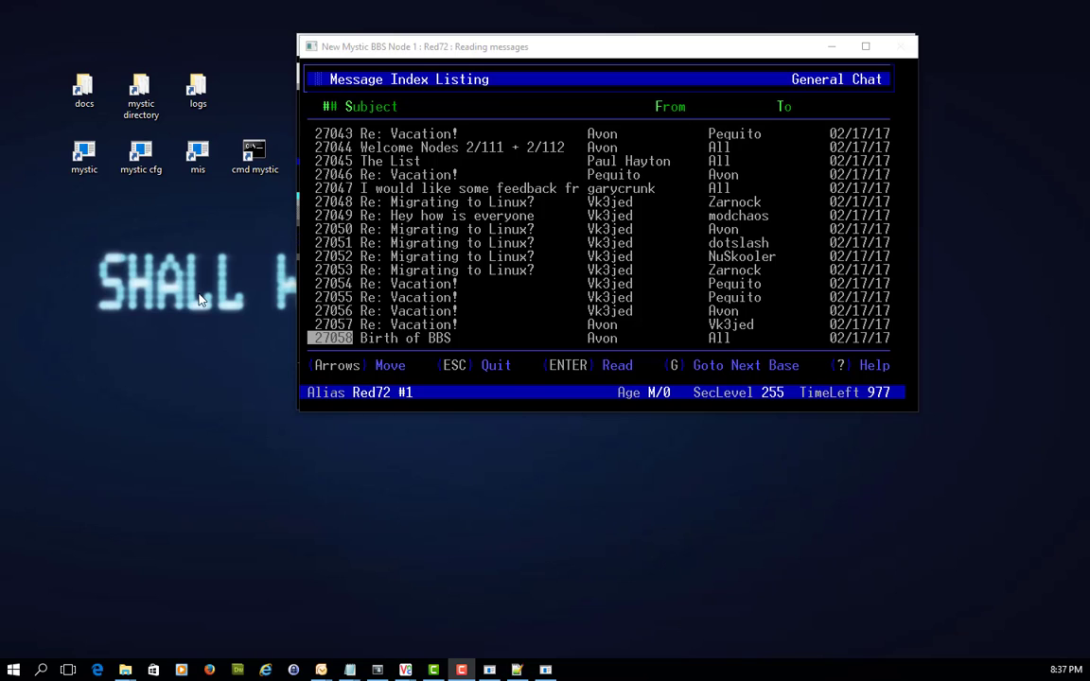
- View ansimlst.ans from the mystic\text folder in PabloDraw to examine the index header, and minimize the editor and folder windows
double_click(142, 95)
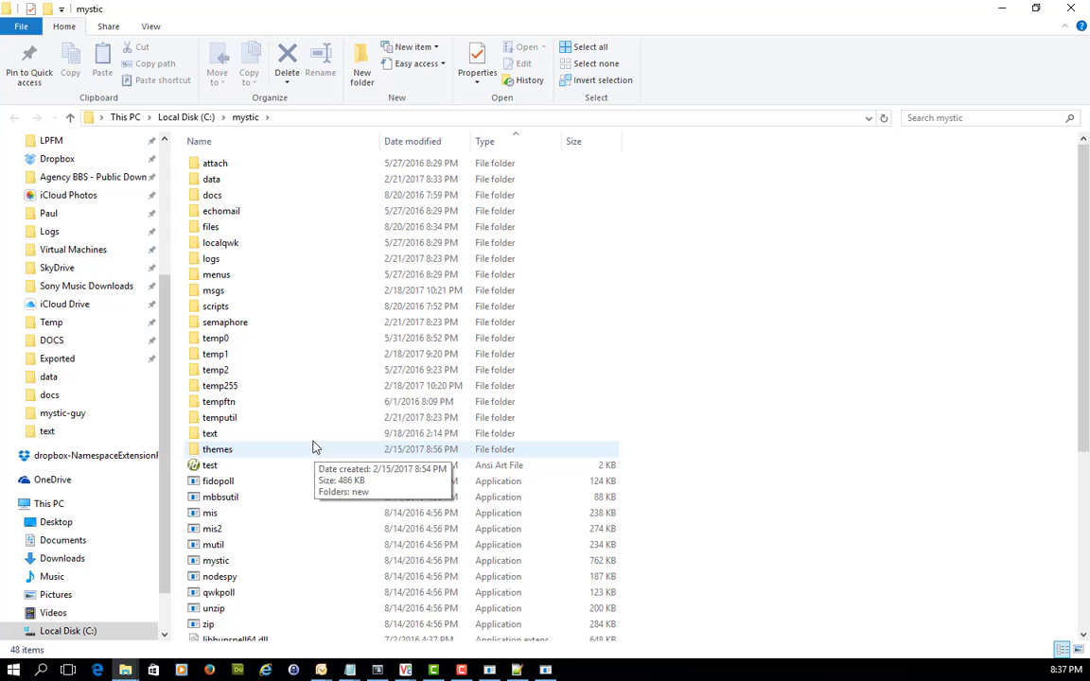
double_click(315, 441)
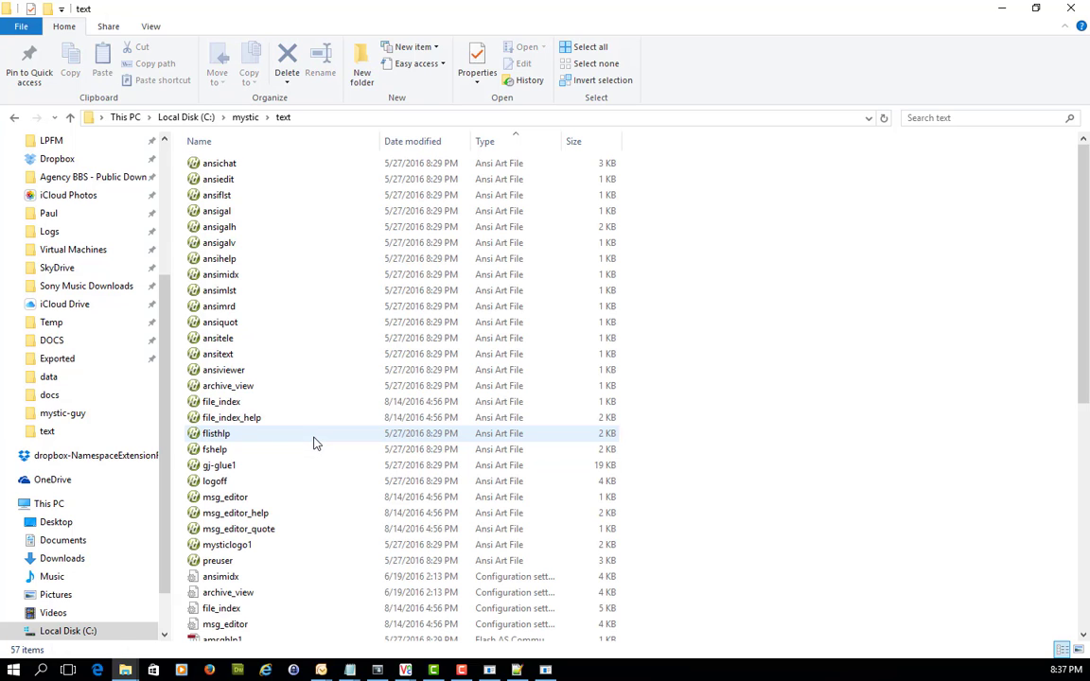
click(278, 291)
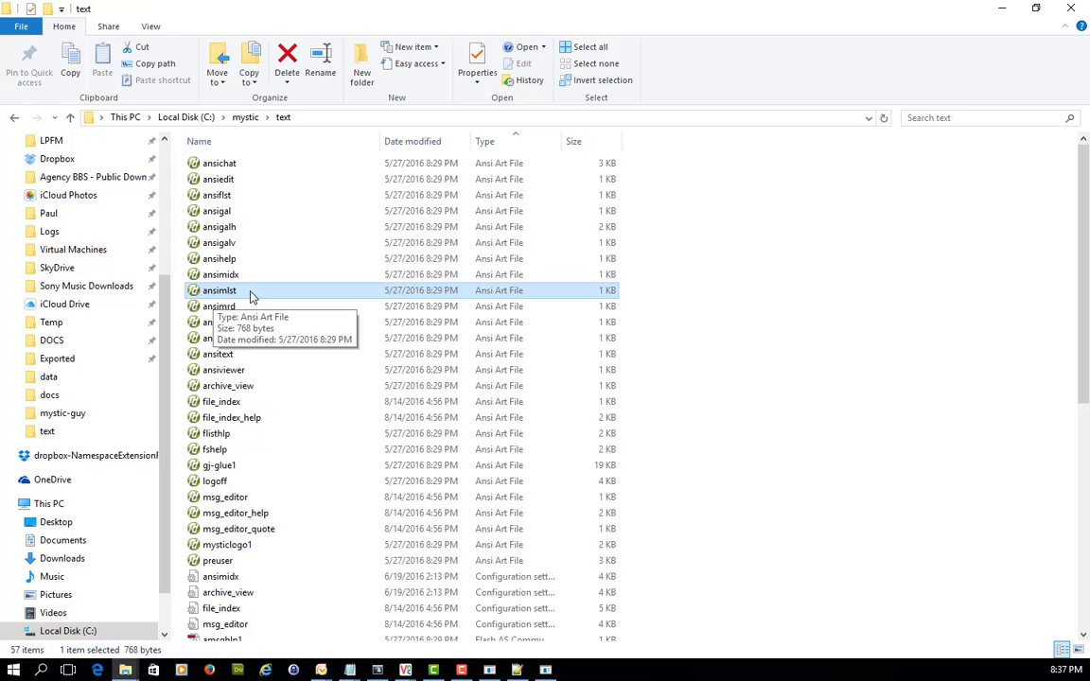
right_click(251, 297)
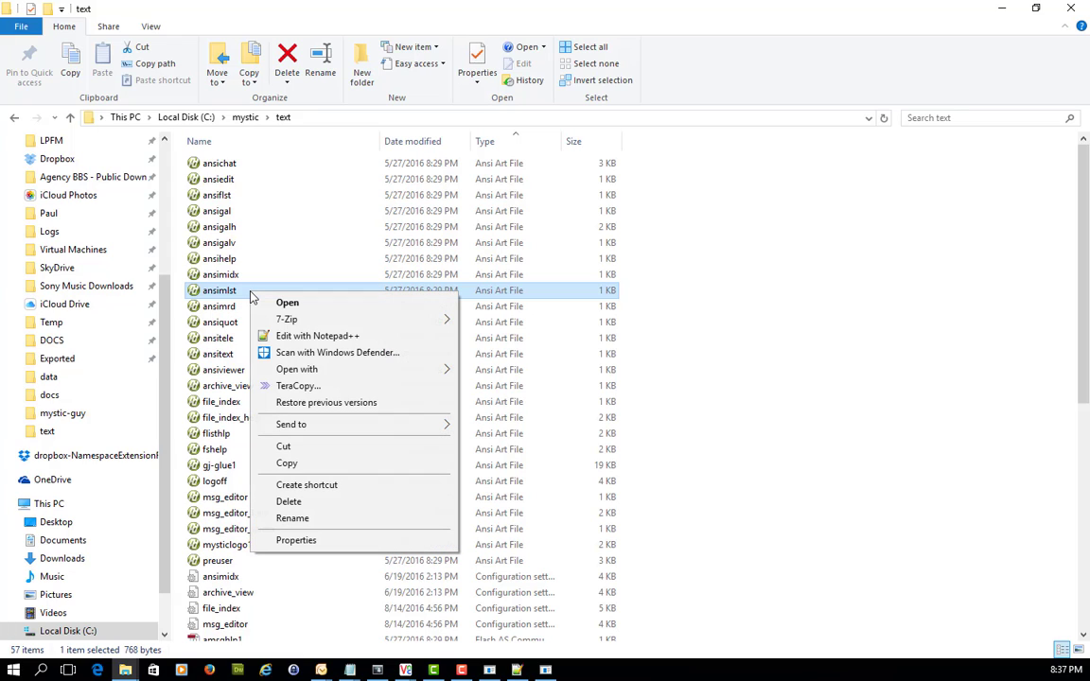
click(343, 307)
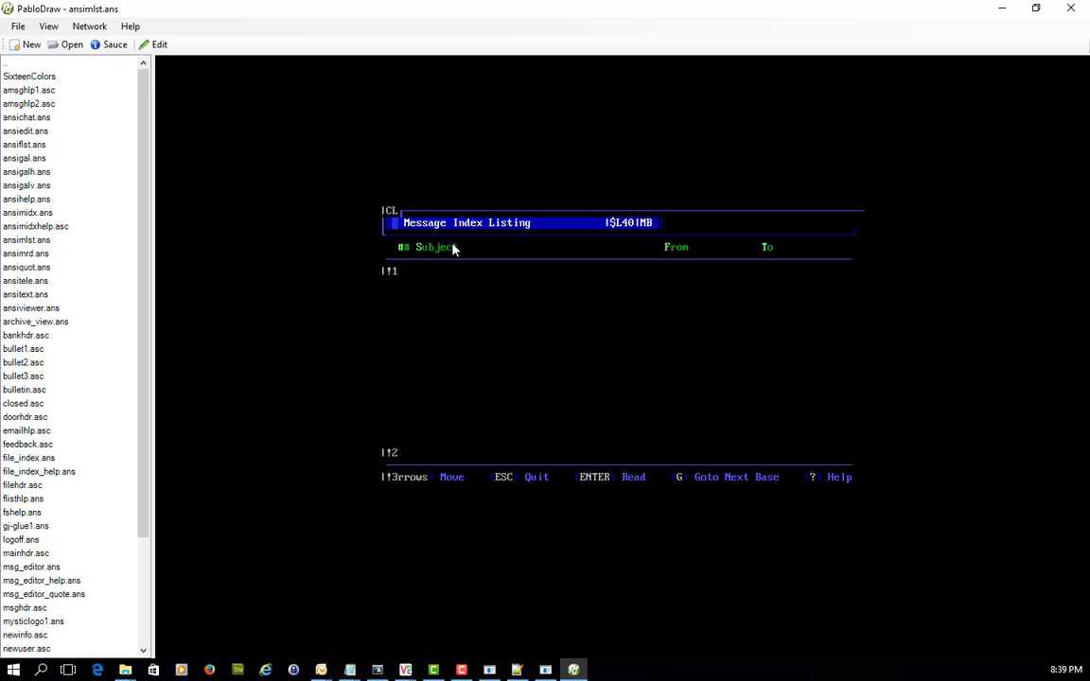
click(1002, 8)
click(1003, 8)
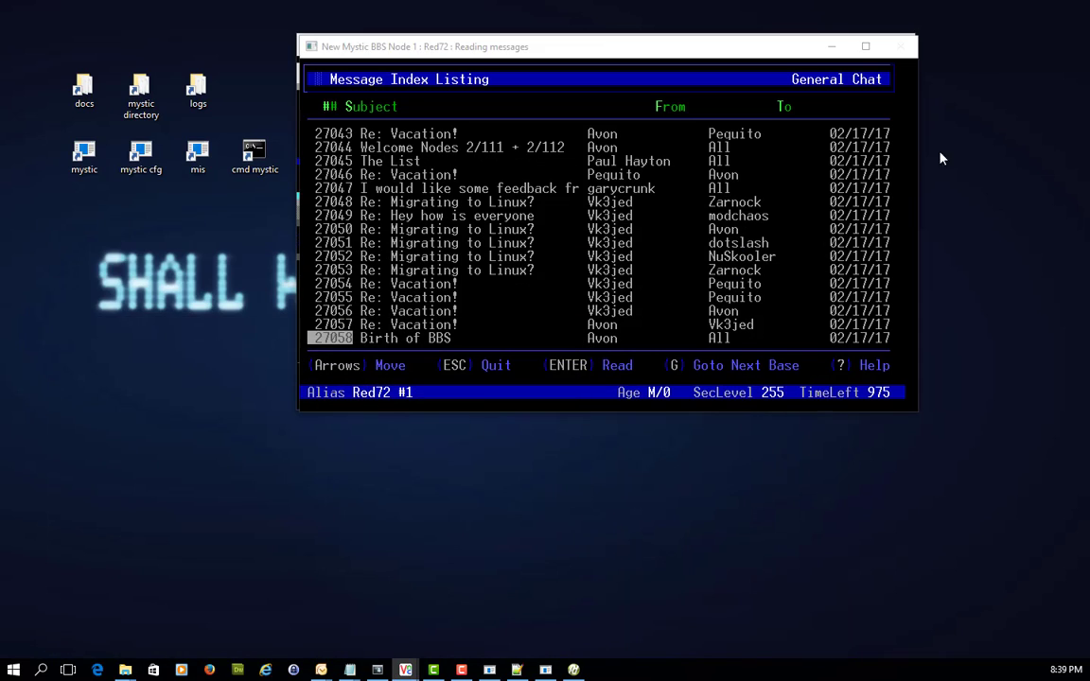